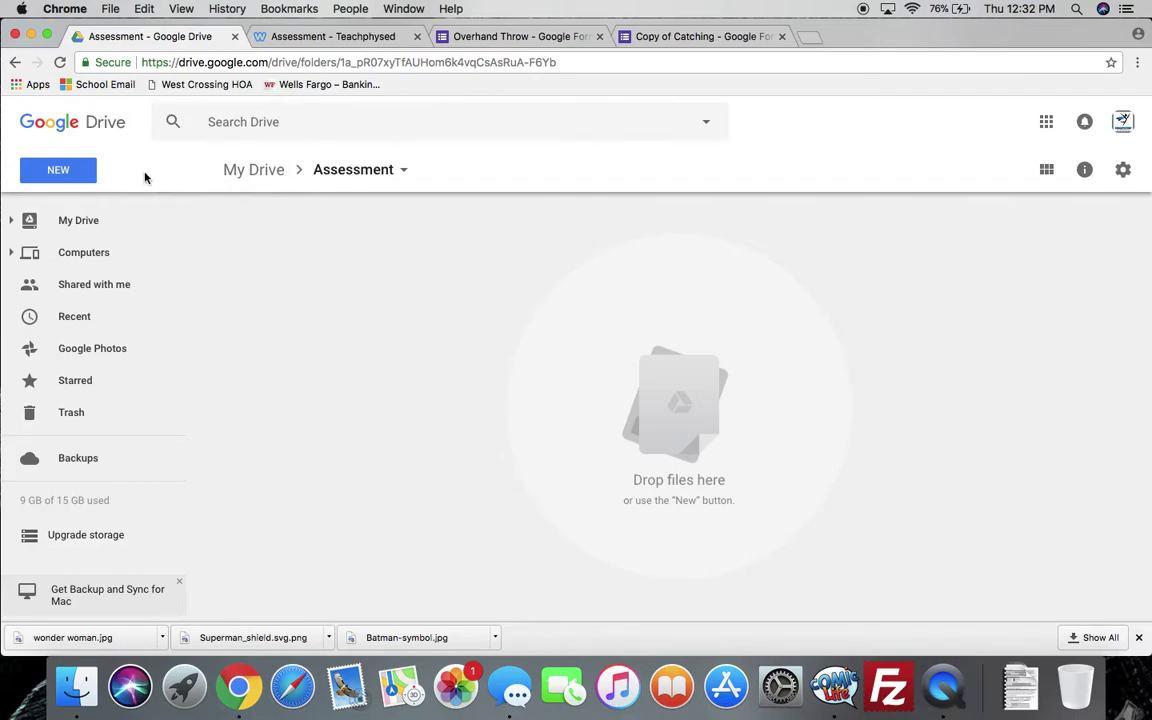
Create a new Google Form titled '2nd Grade' and begin editing its first question
left_click(88, 163)
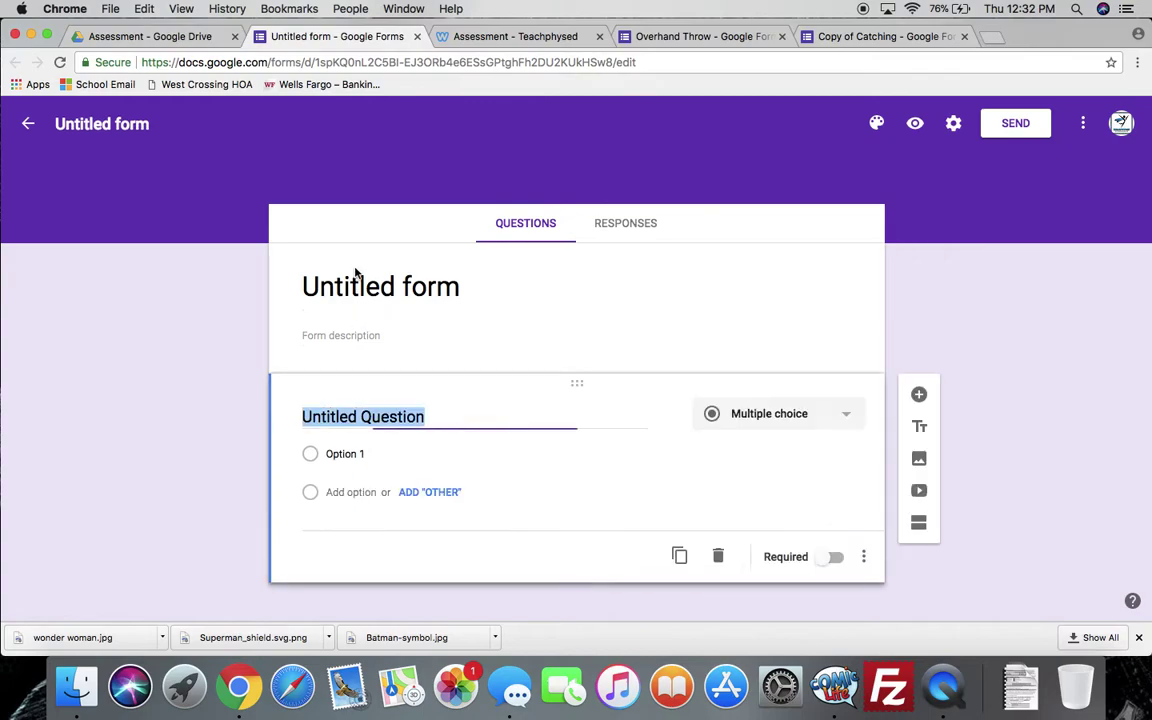
left_click(352, 286)
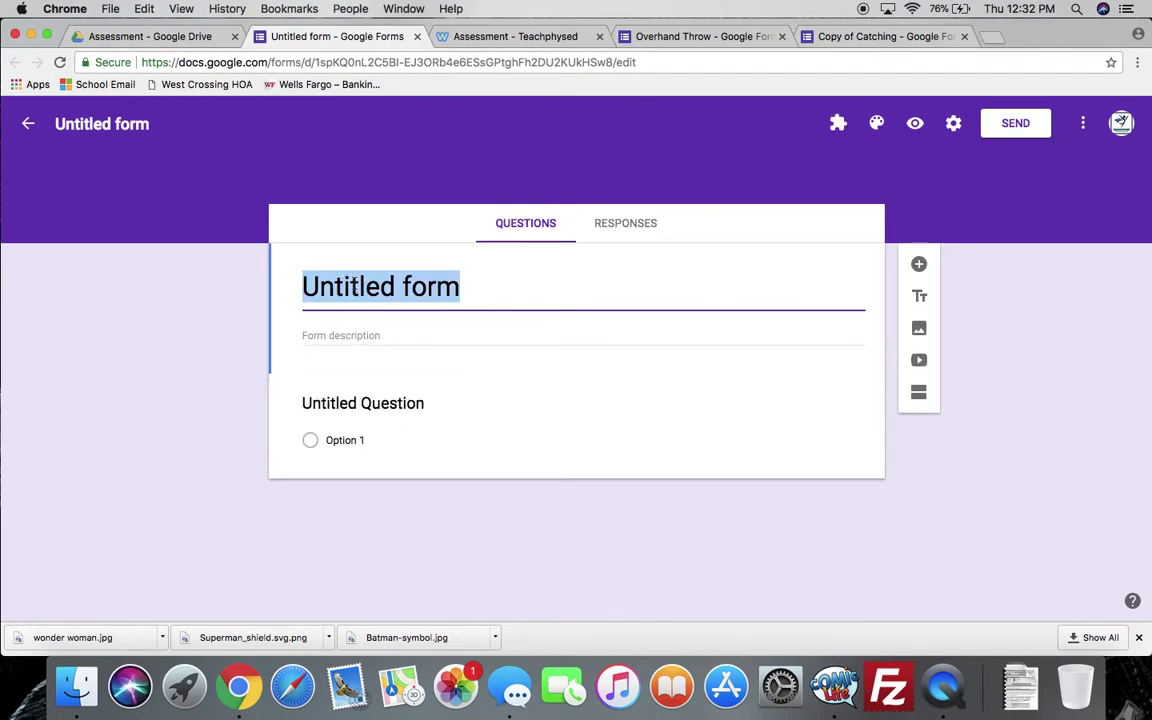
type("2nd G")
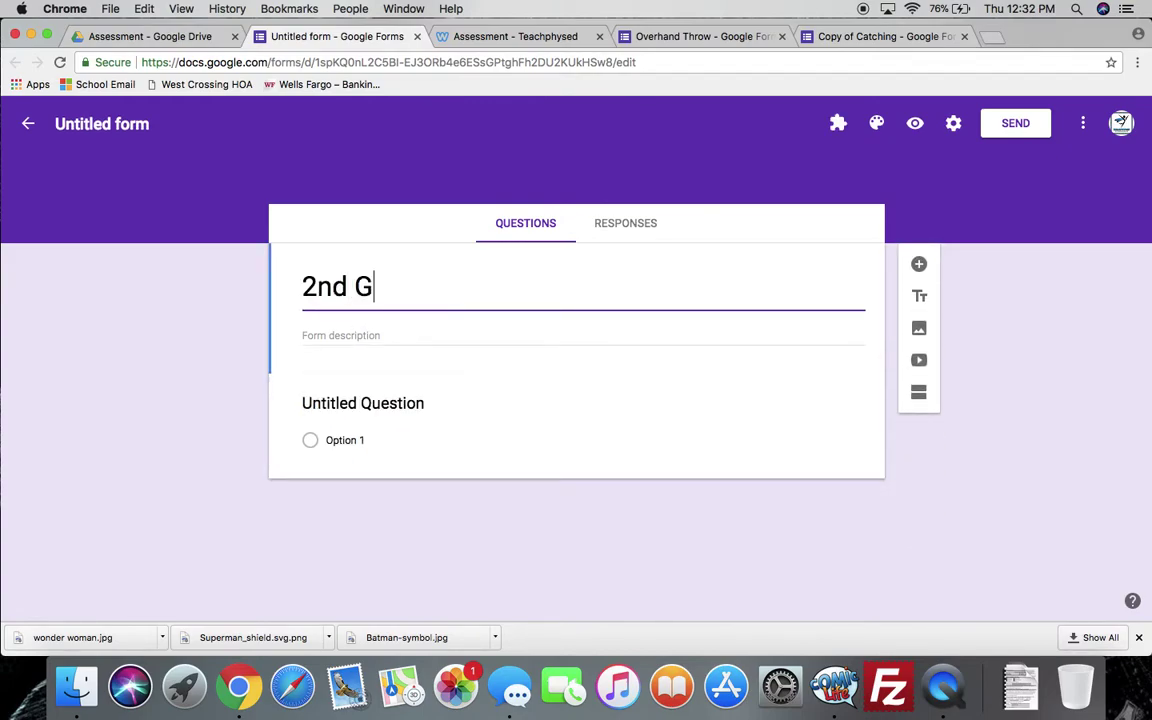
type("rade")
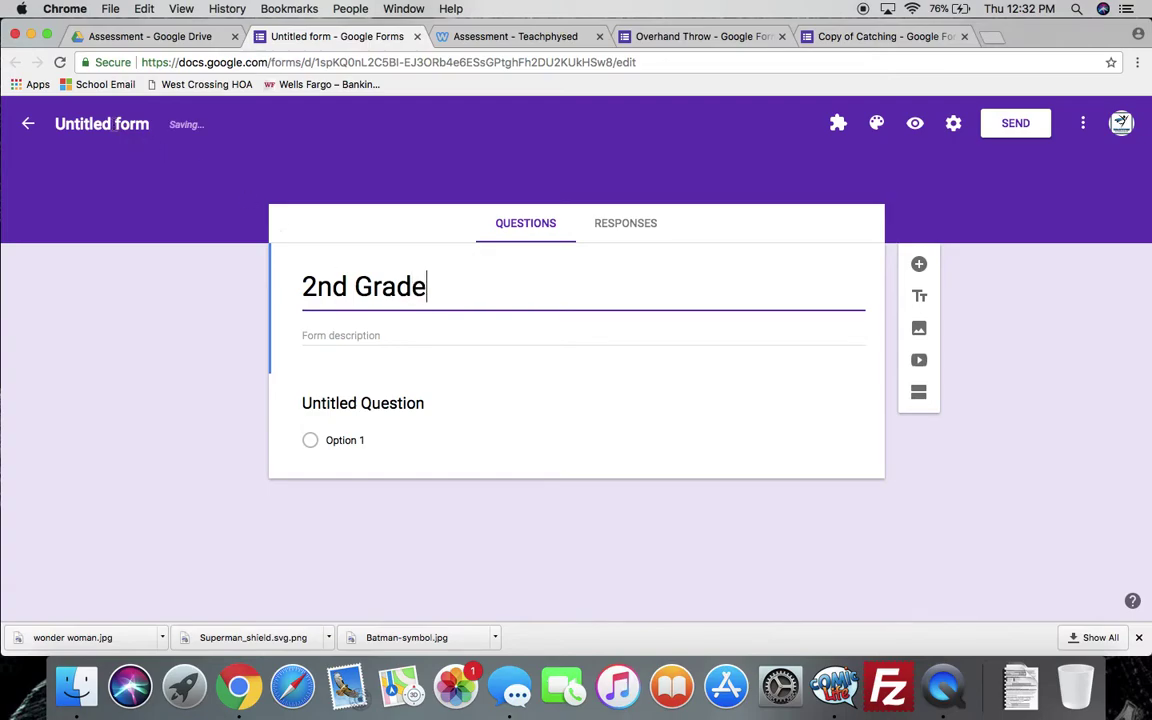
left_click(125, 124)
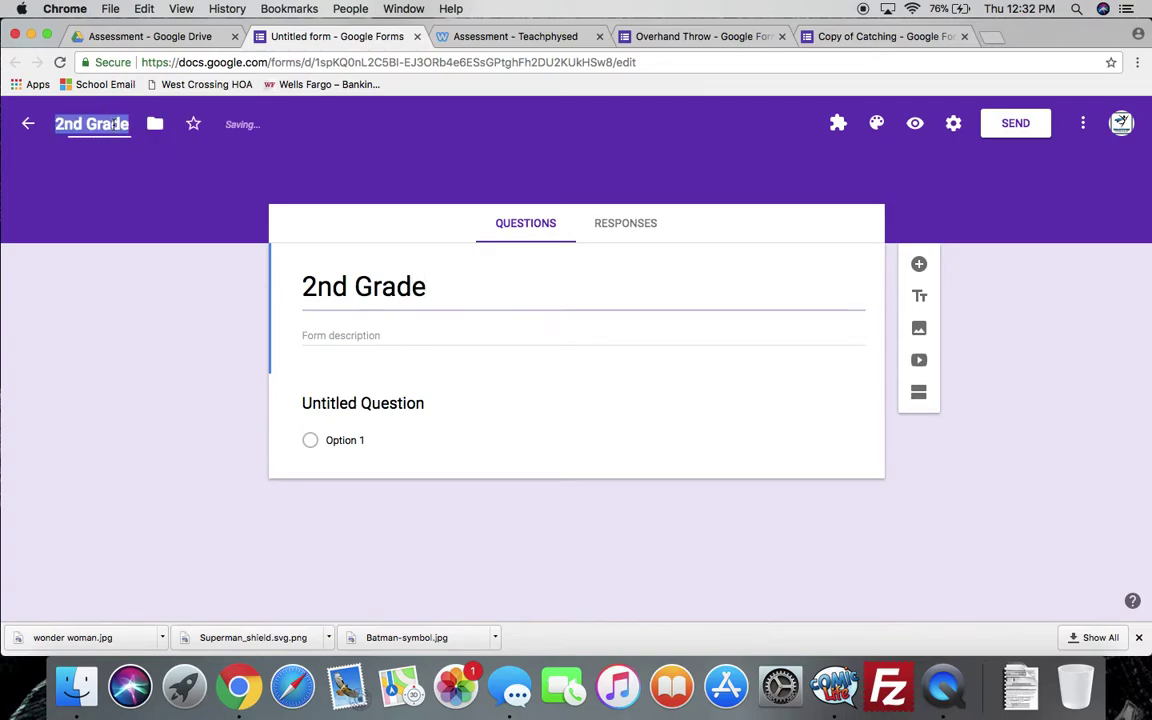
left_click(435, 416)
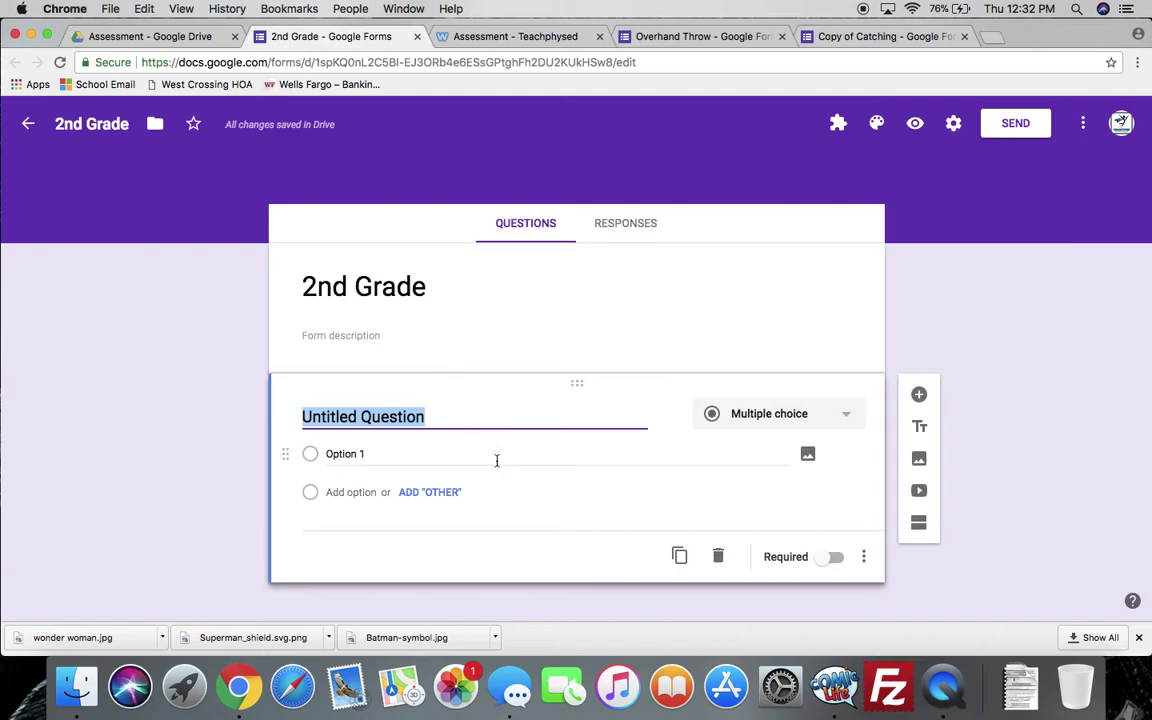
left_click(496, 460)
left_click(444, 419)
Title the first question 'Class' and give it options A, B, C, D and E
type("Class")
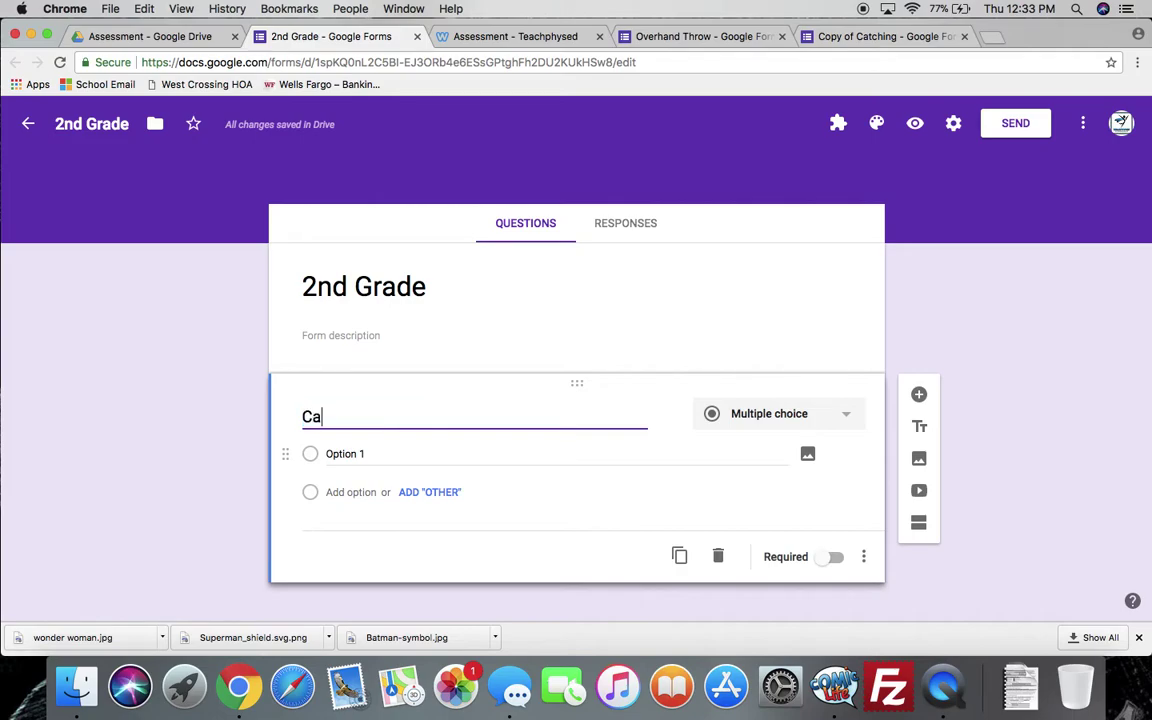
left_click(437, 458)
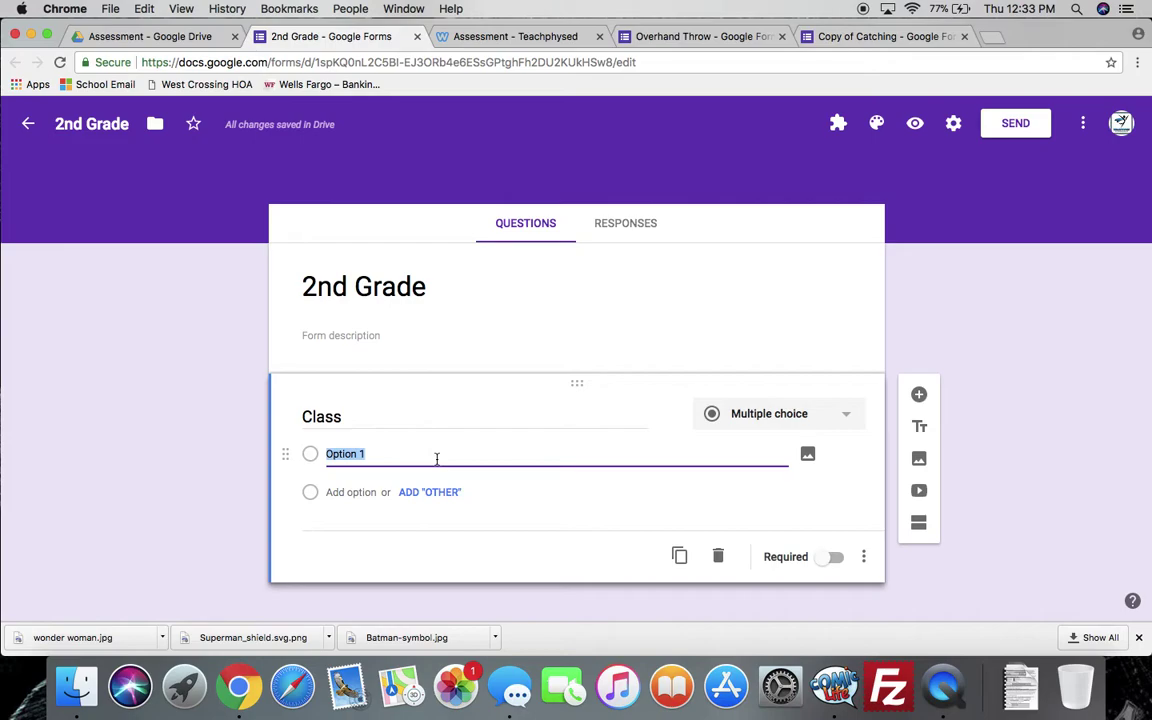
type("A")
key("Tab")
key("Tab")
left_click(348, 492)
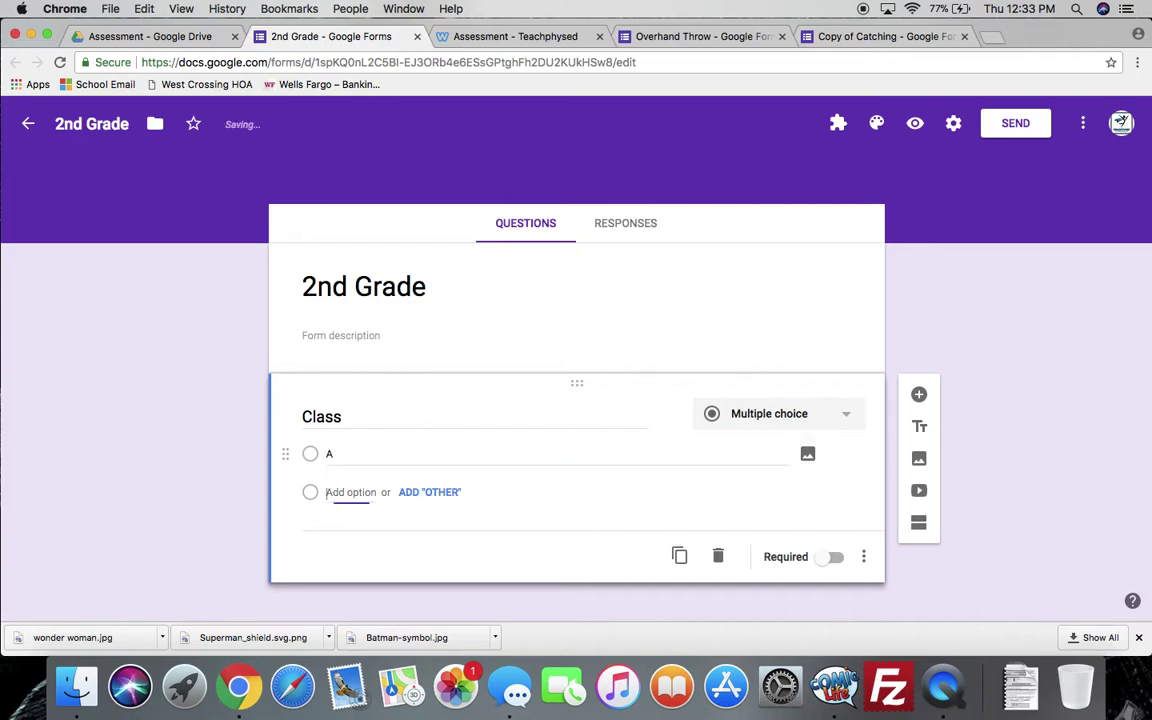
type("B")
key("Tab")
key("Tab")
type("C")
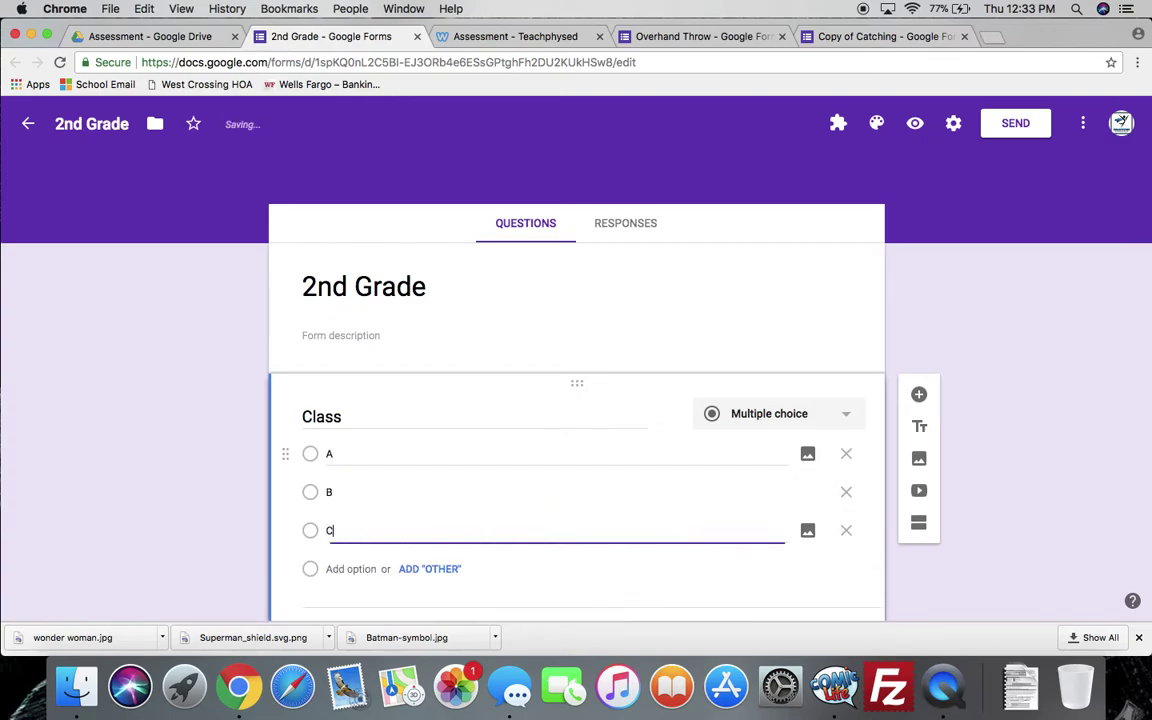
key("Tab")
key("Tab")
type("D")
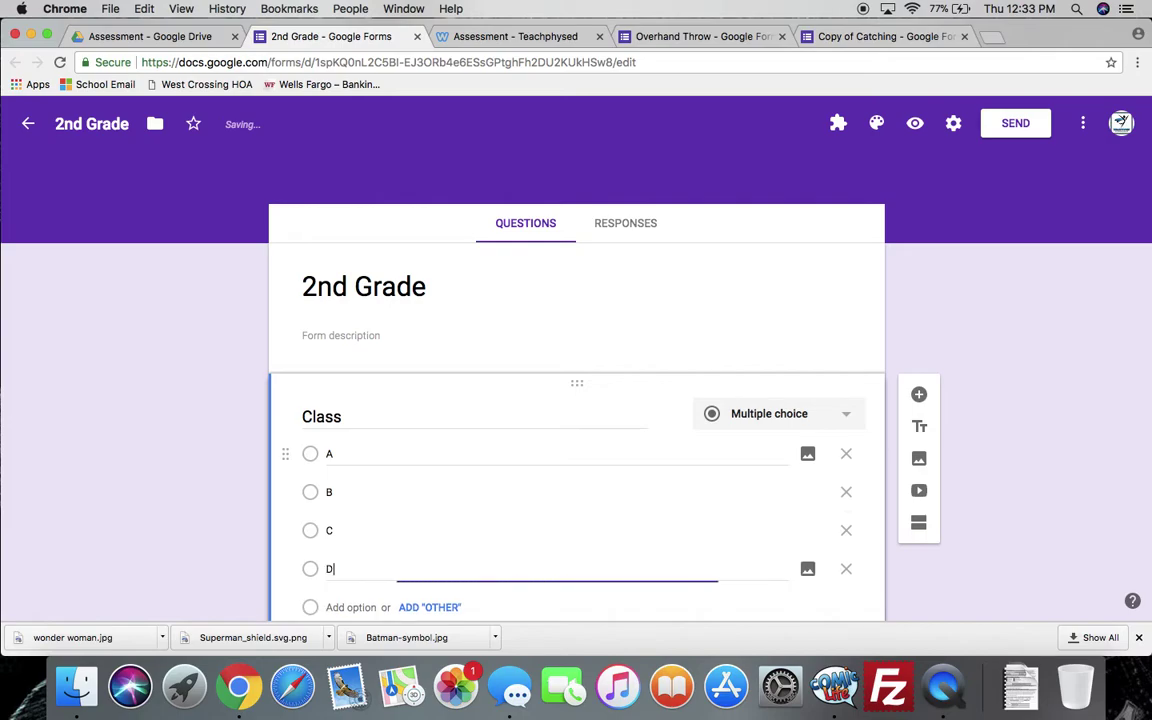
key("Tab")
key("Tab")
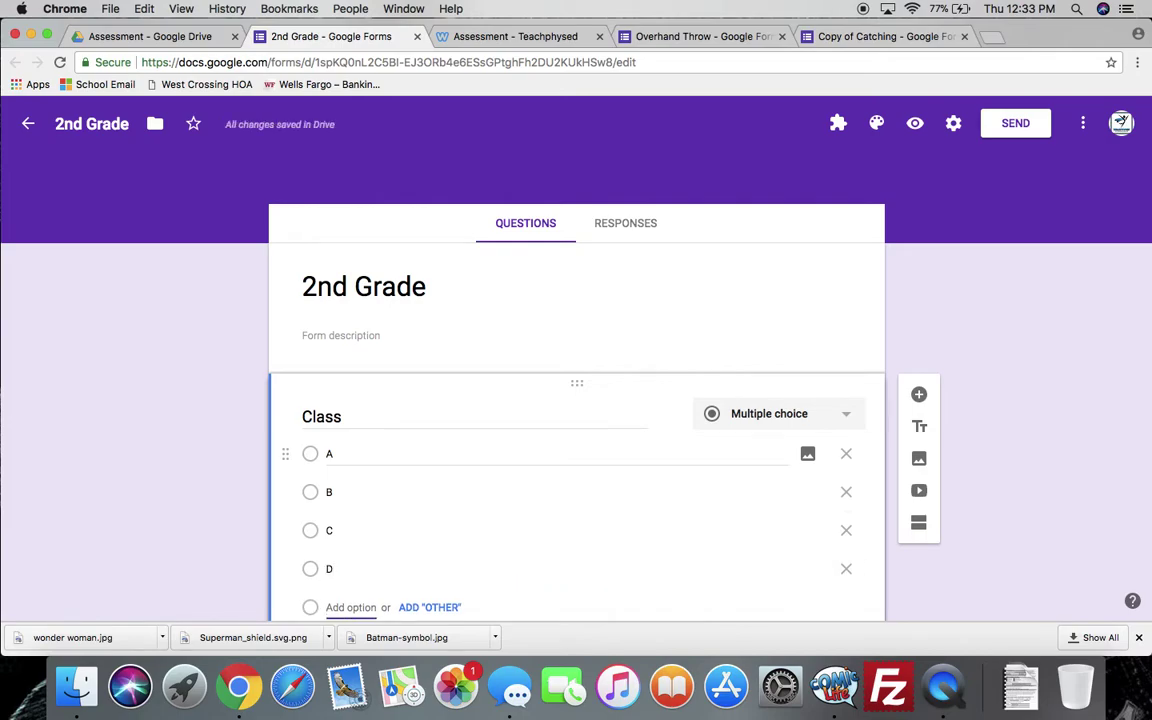
type("E")
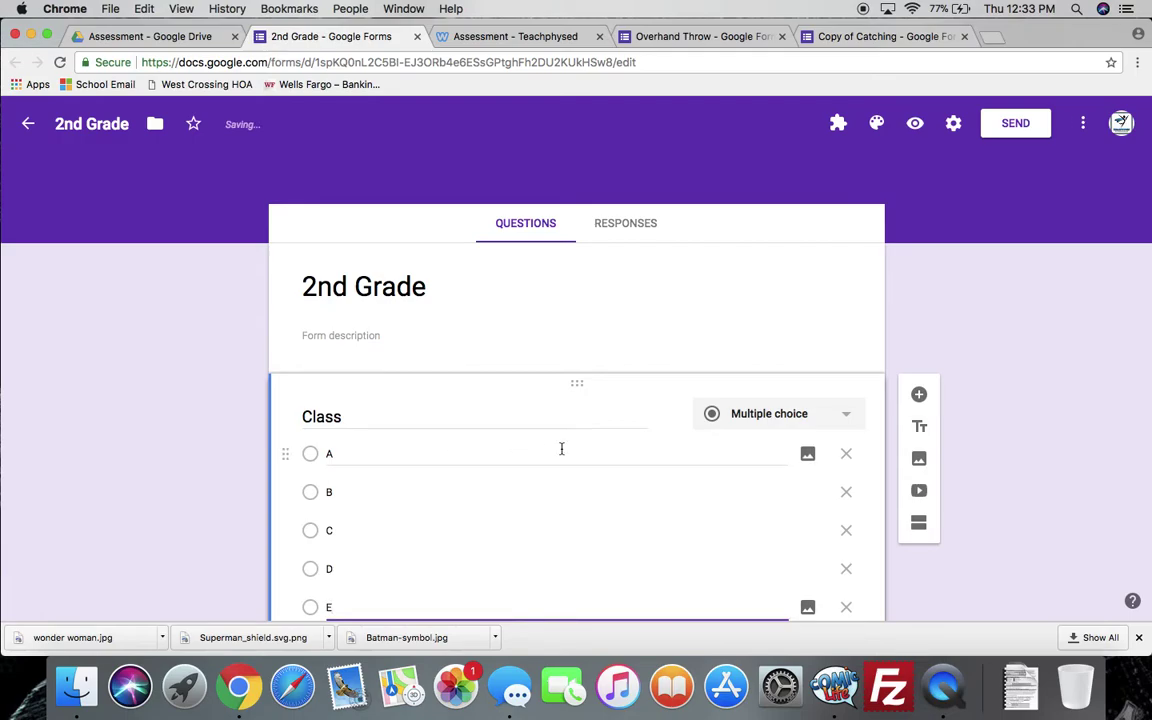
Make the Class question required
scroll(917, 545, "down", 2)
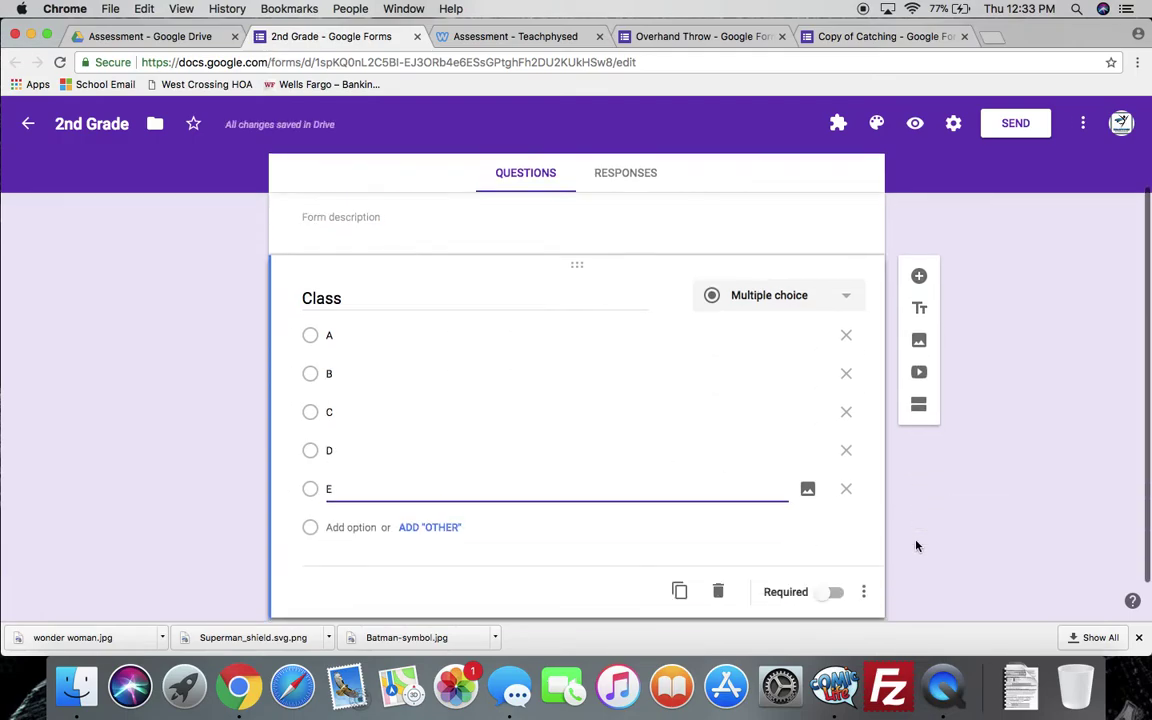
left_click(830, 600)
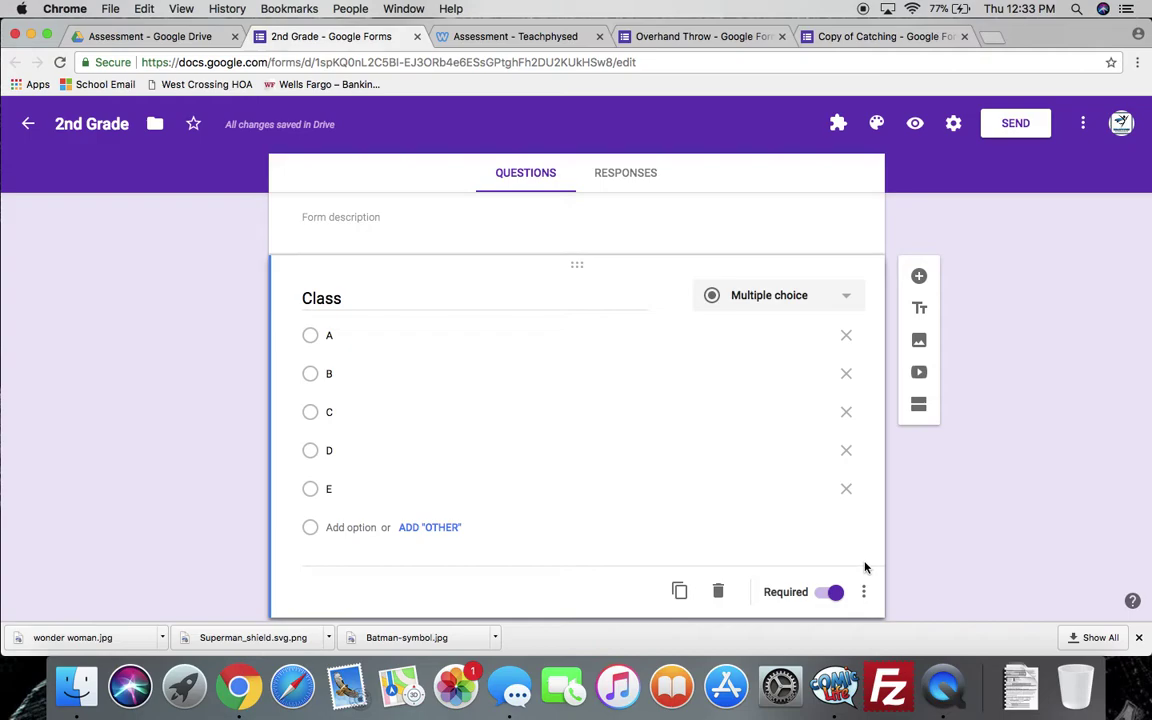
scroll(866, 568, "down", 2)
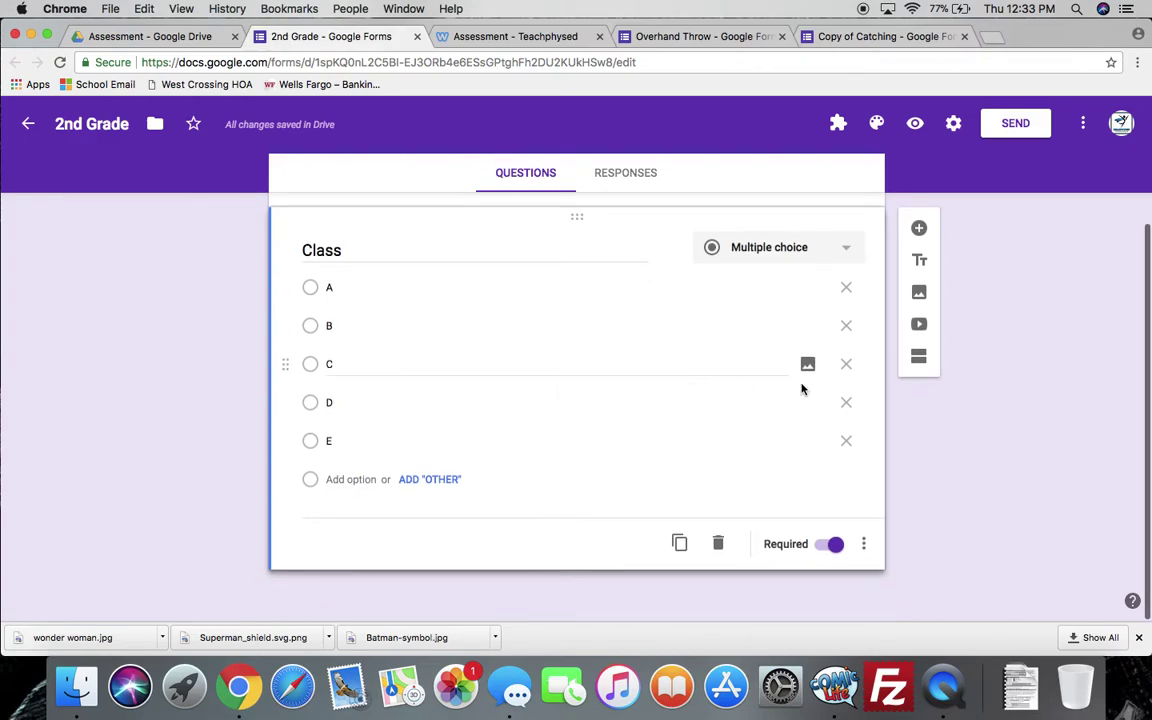
Add a new section titled 'A' after the Class question
left_click(918, 360)
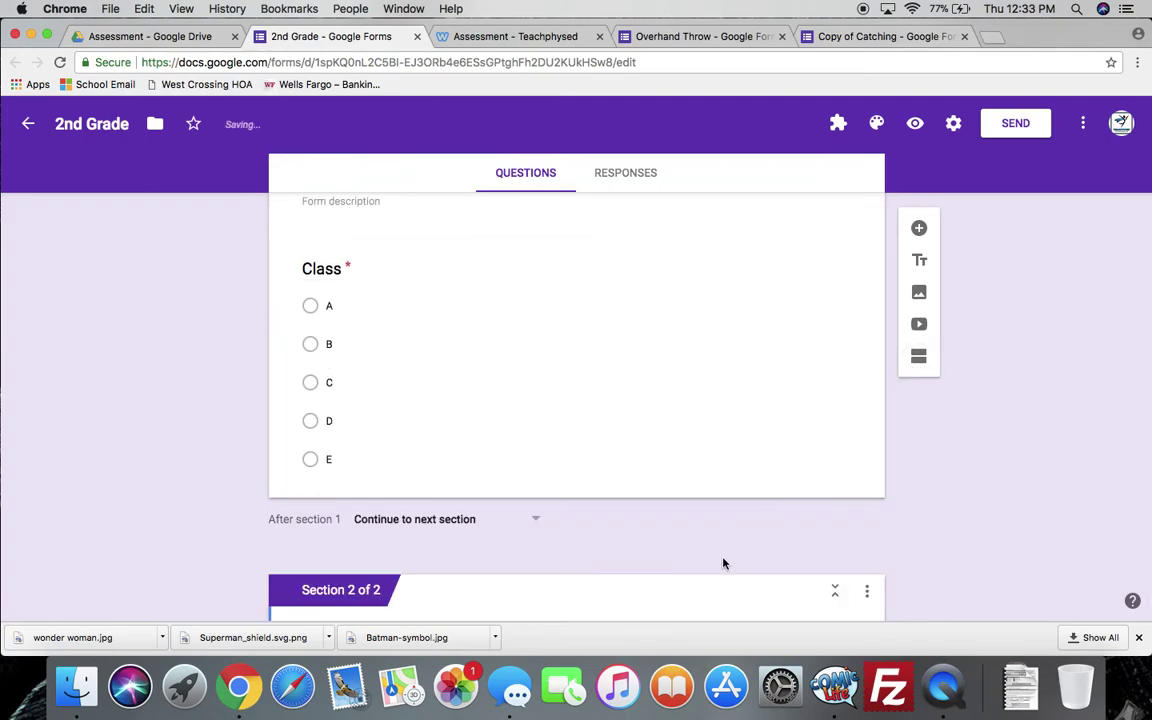
scroll(662, 597, "down", 3)
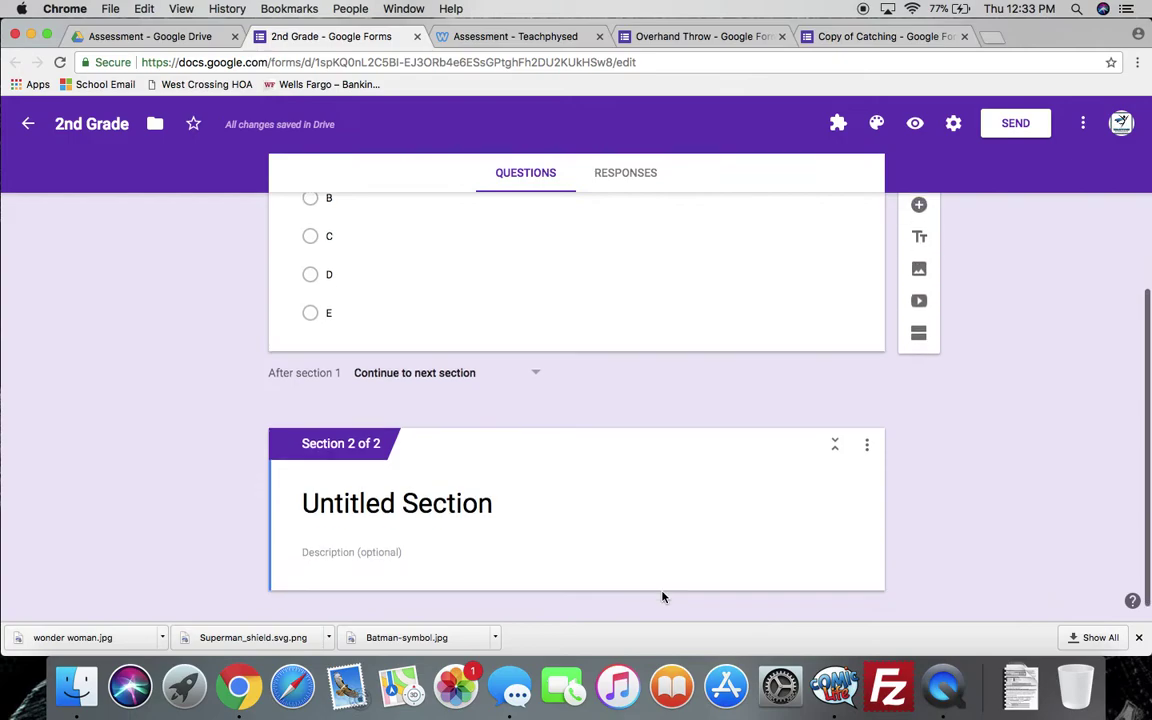
left_click(513, 490)
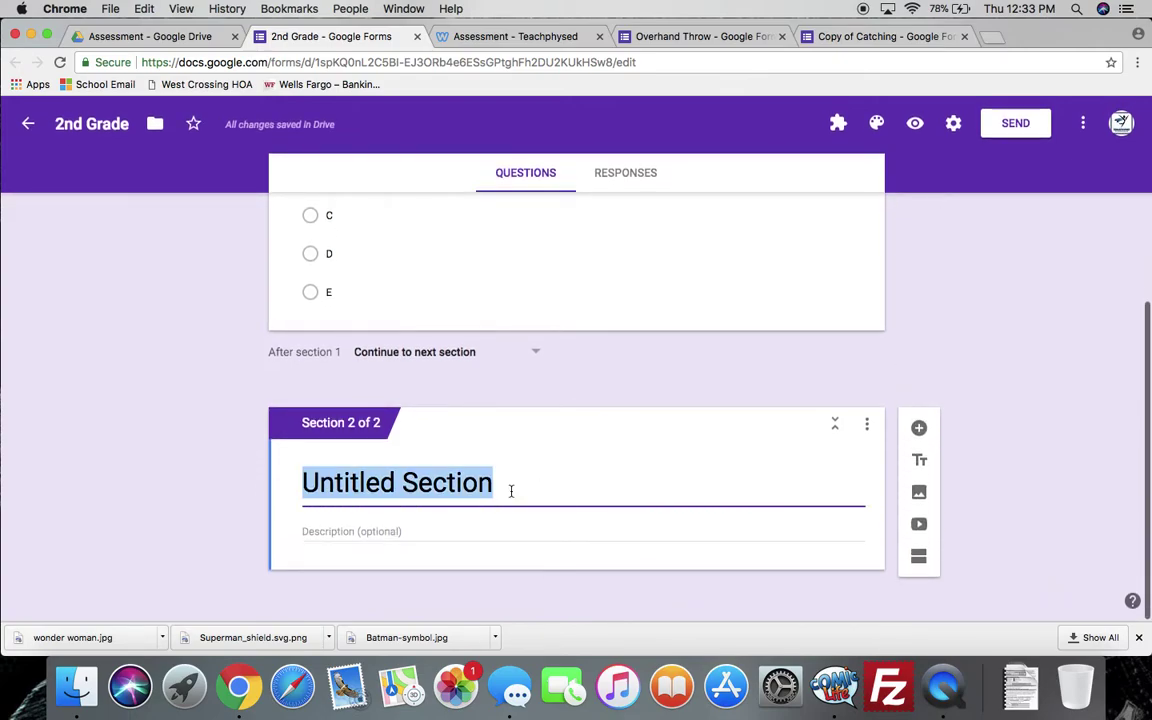
type("A")
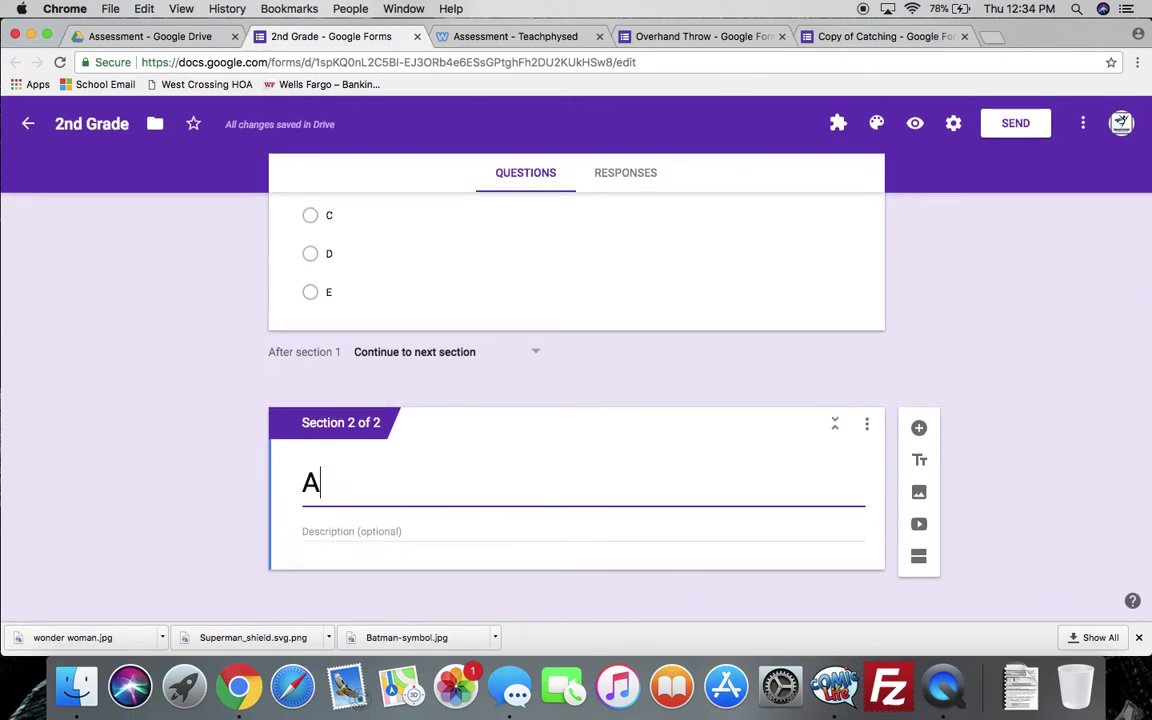
left_click(798, 532)
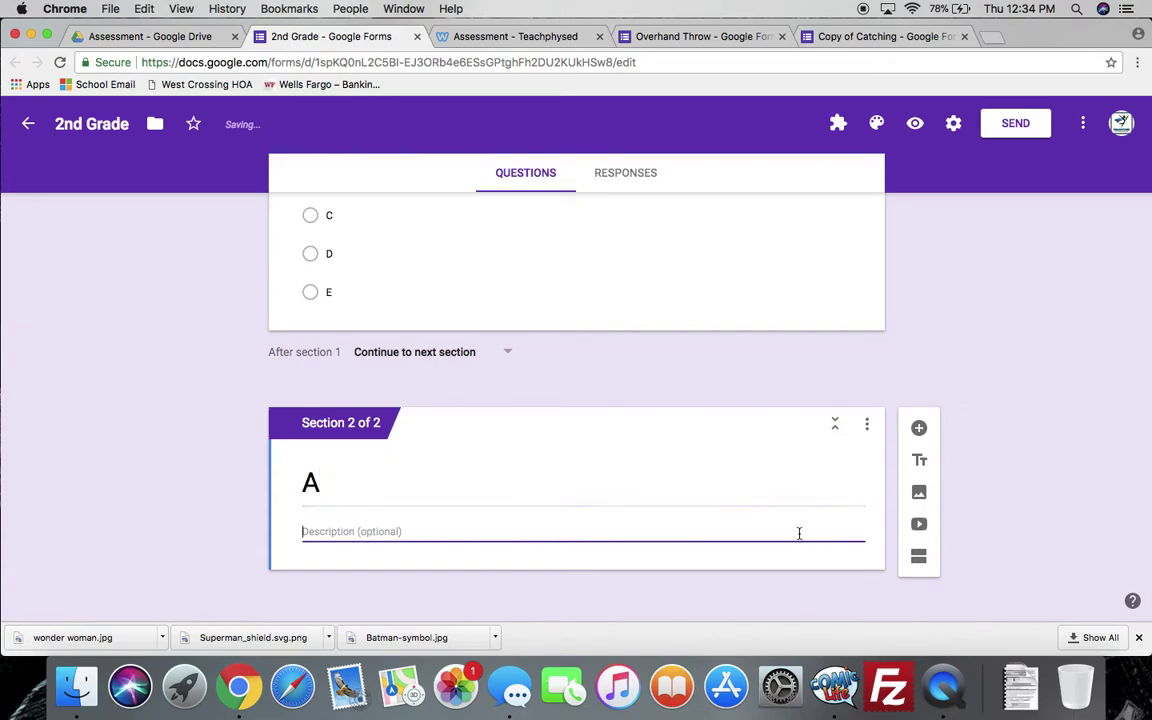
Add a question to section A with choices Ben, Amber, Zander, Viola and Roman
left_click(920, 430)
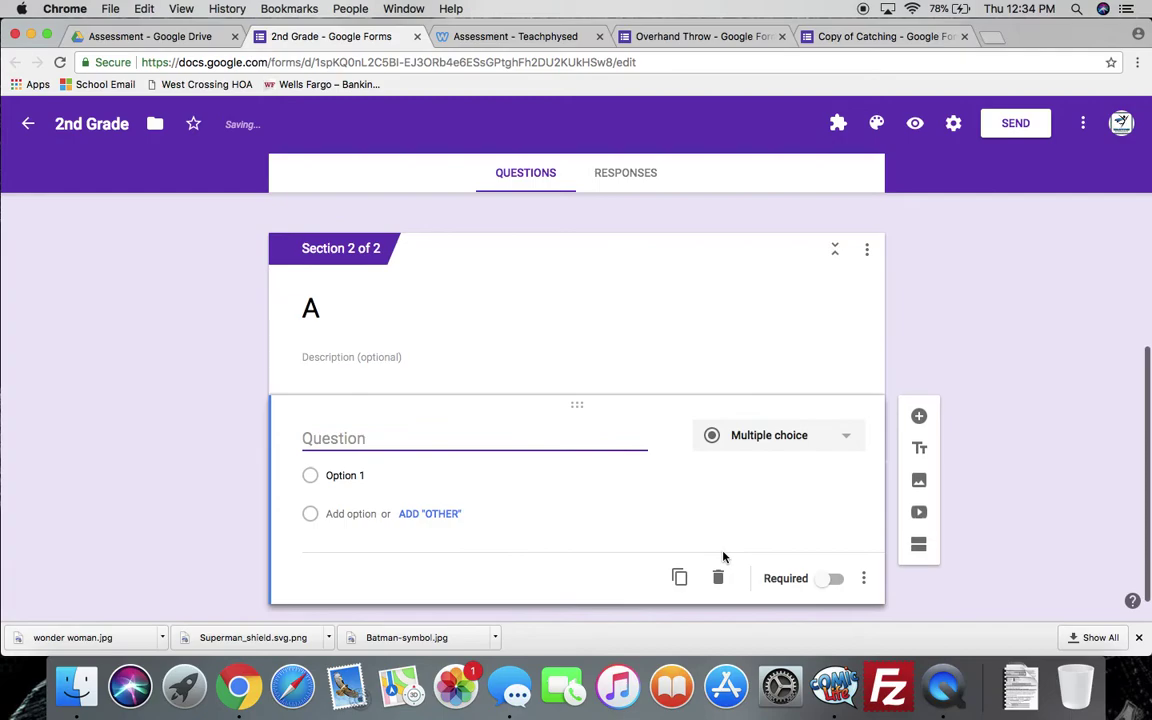
left_click(352, 476)
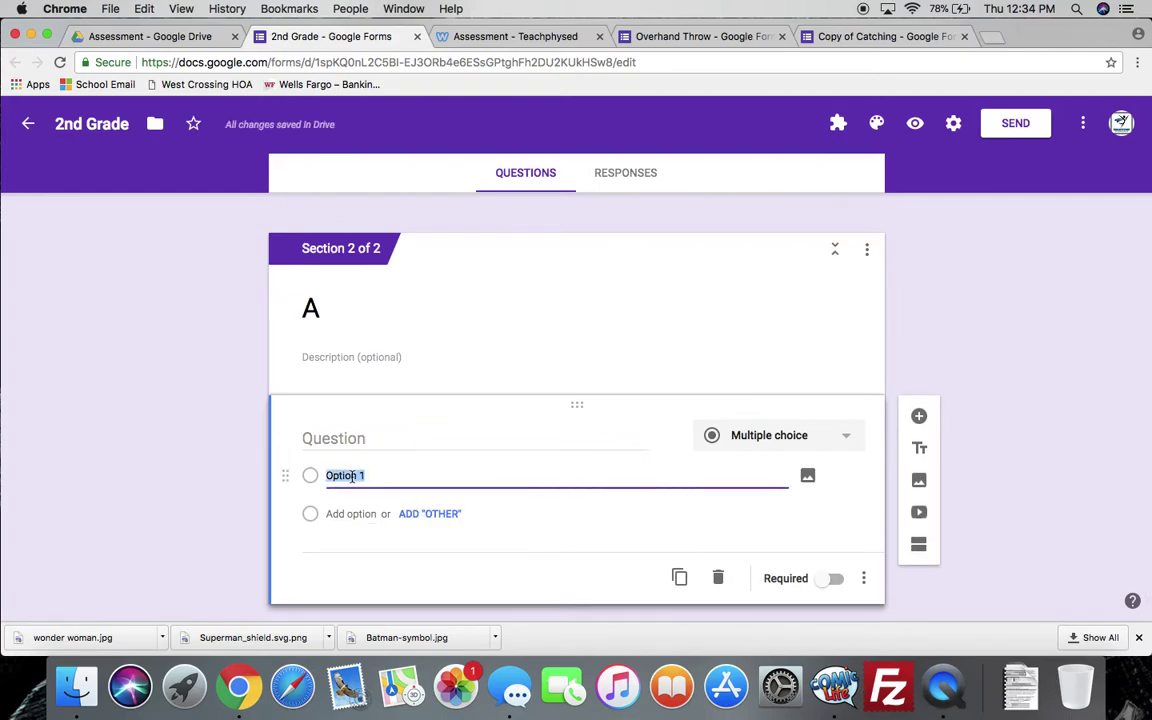
type("Ben")
key("Tab")
key("Tab")
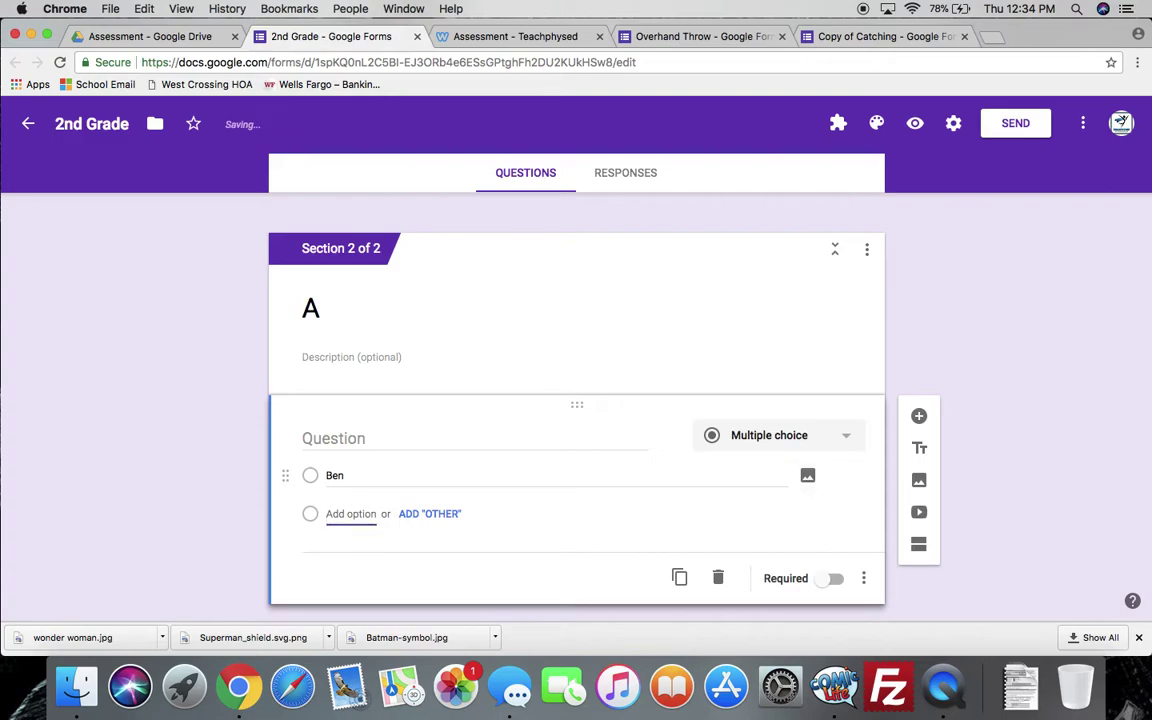
type("Amber")
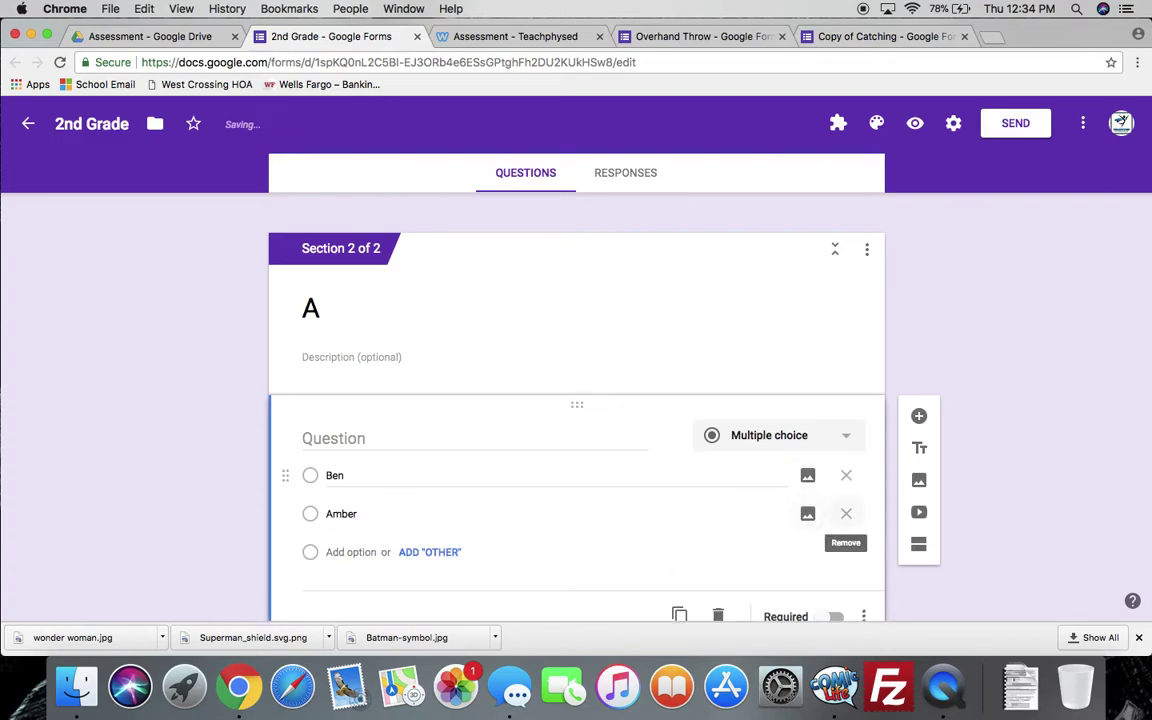
key("Tab")
key("Tab")
type("Zander")
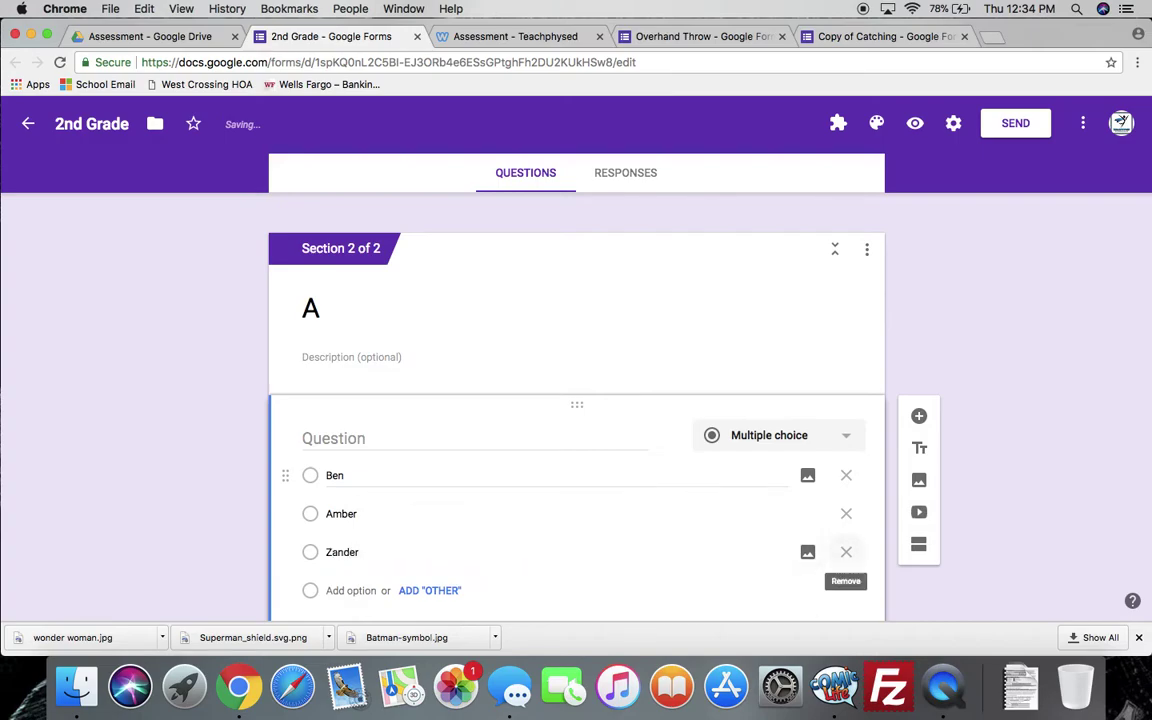
key("Tab")
key("Tab")
type("Viola")
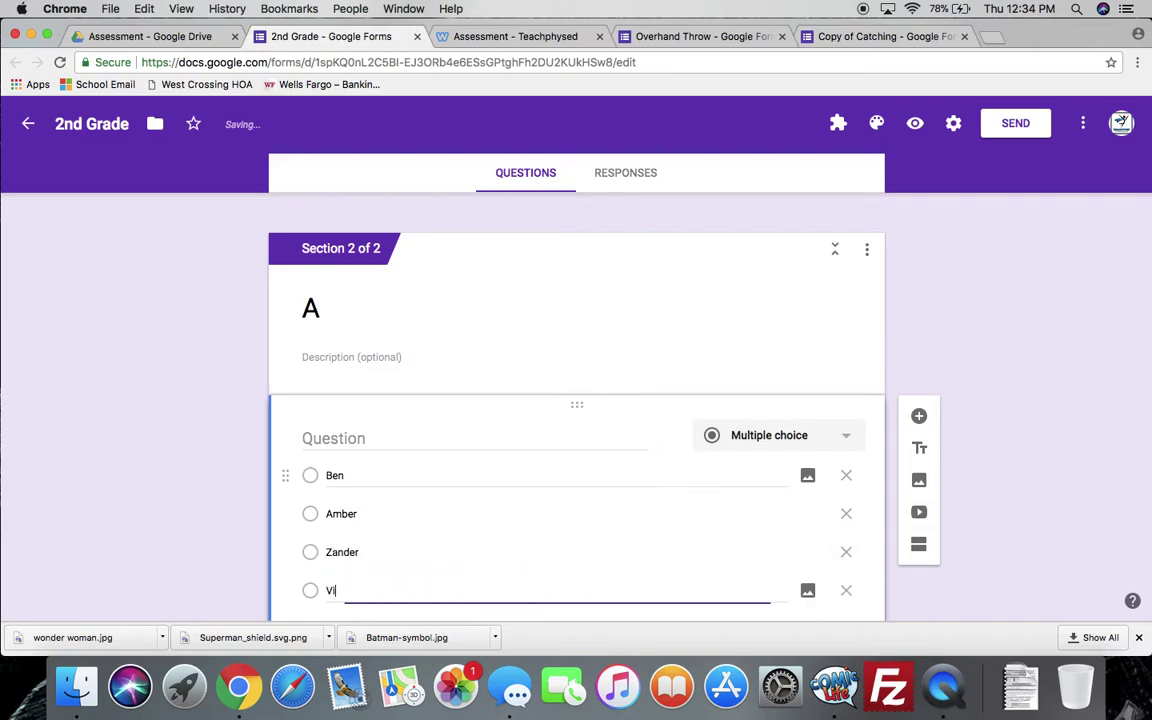
key("Tab")
key("Tab")
key("Tab")
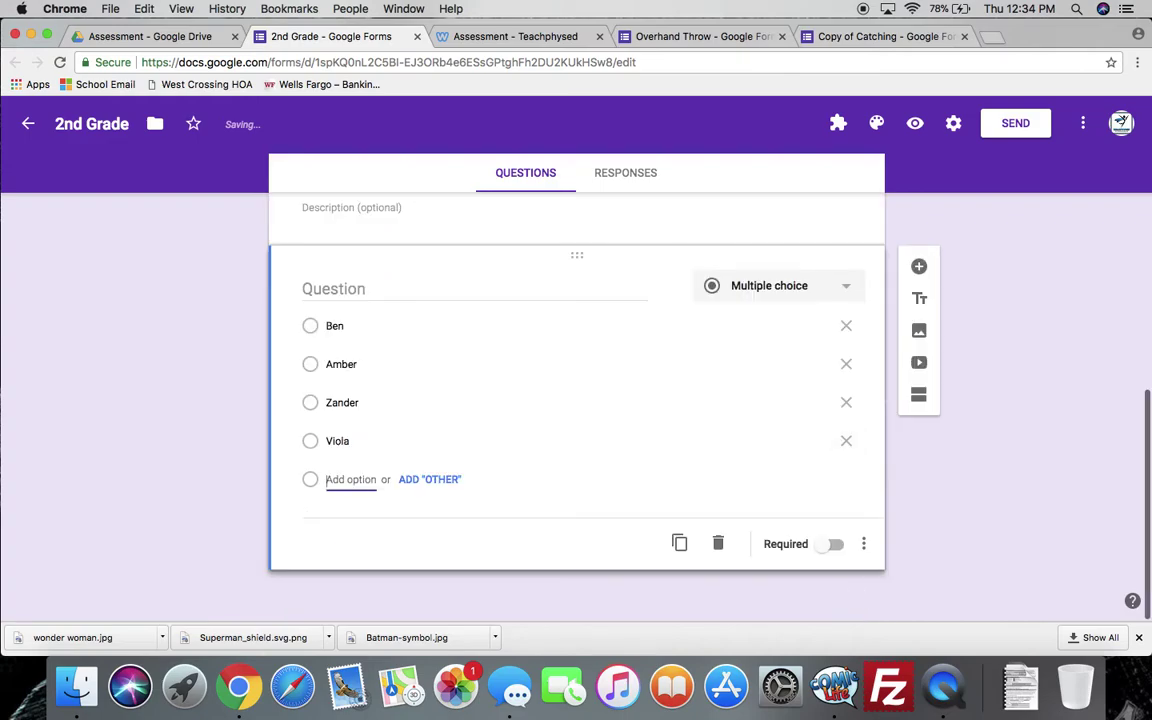
type("Roman")
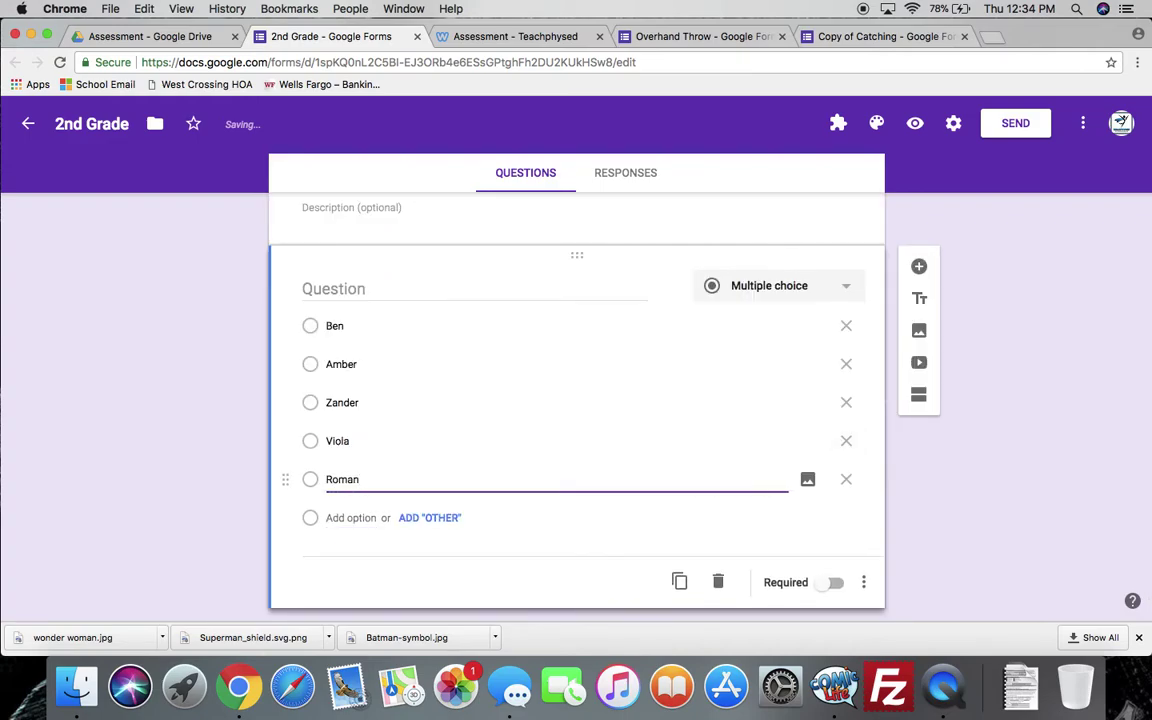
Title the section A question 'Name'
left_click(370, 289)
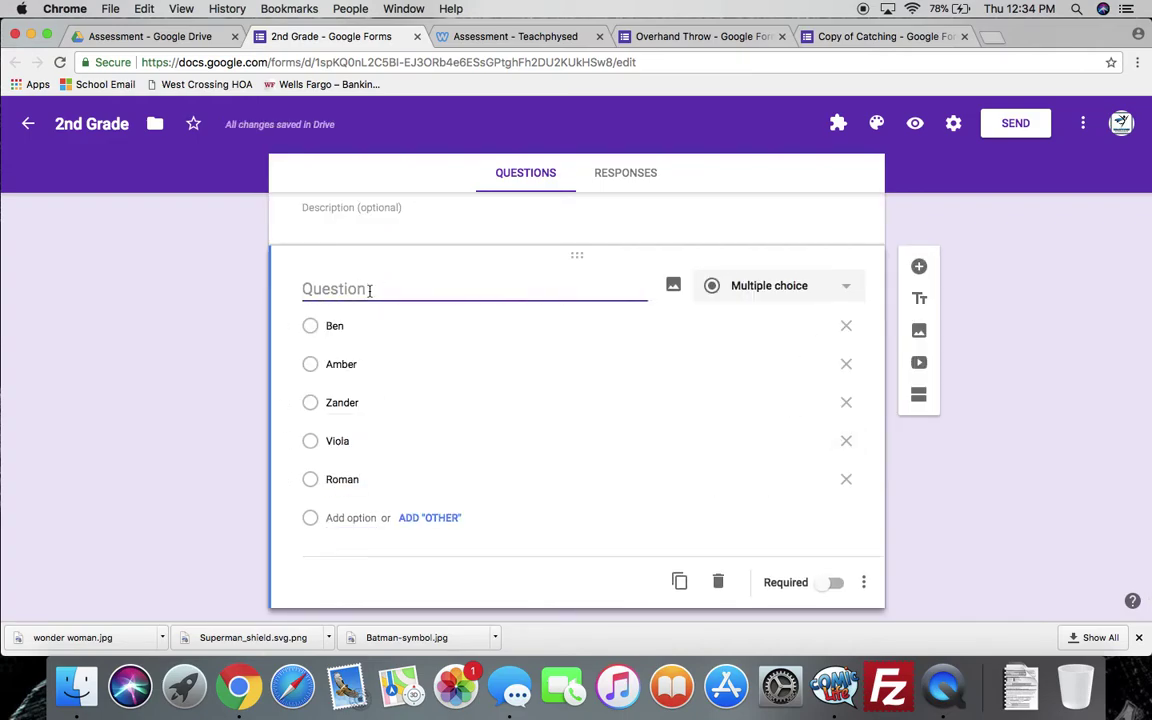
type("Name")
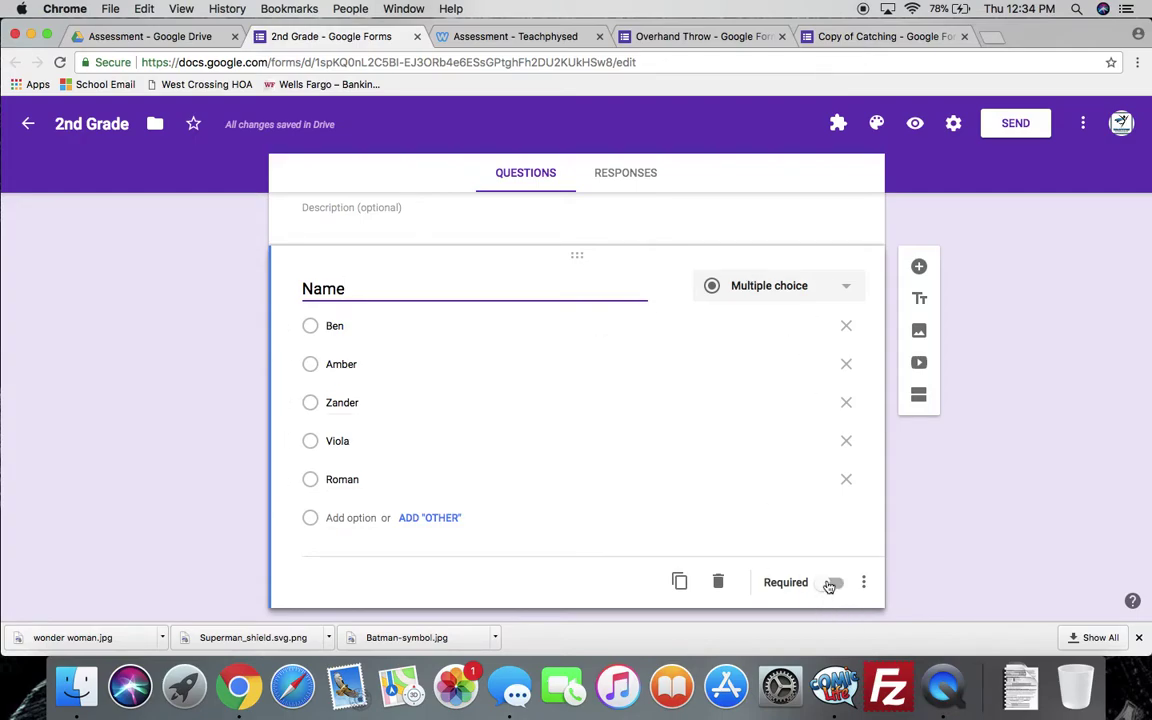
scroll(827, 586, "down", 2)
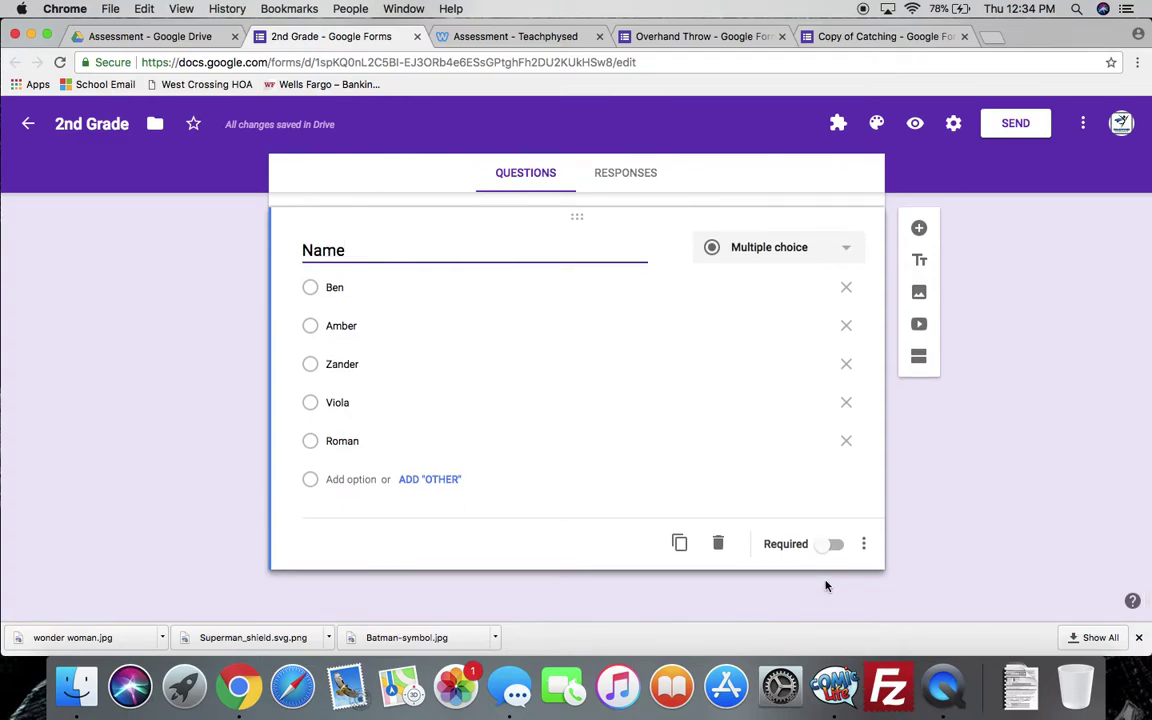
scroll(827, 586, "up", 2)
scroll(827, 586, "up", 2)
scroll(827, 586, "up", 3)
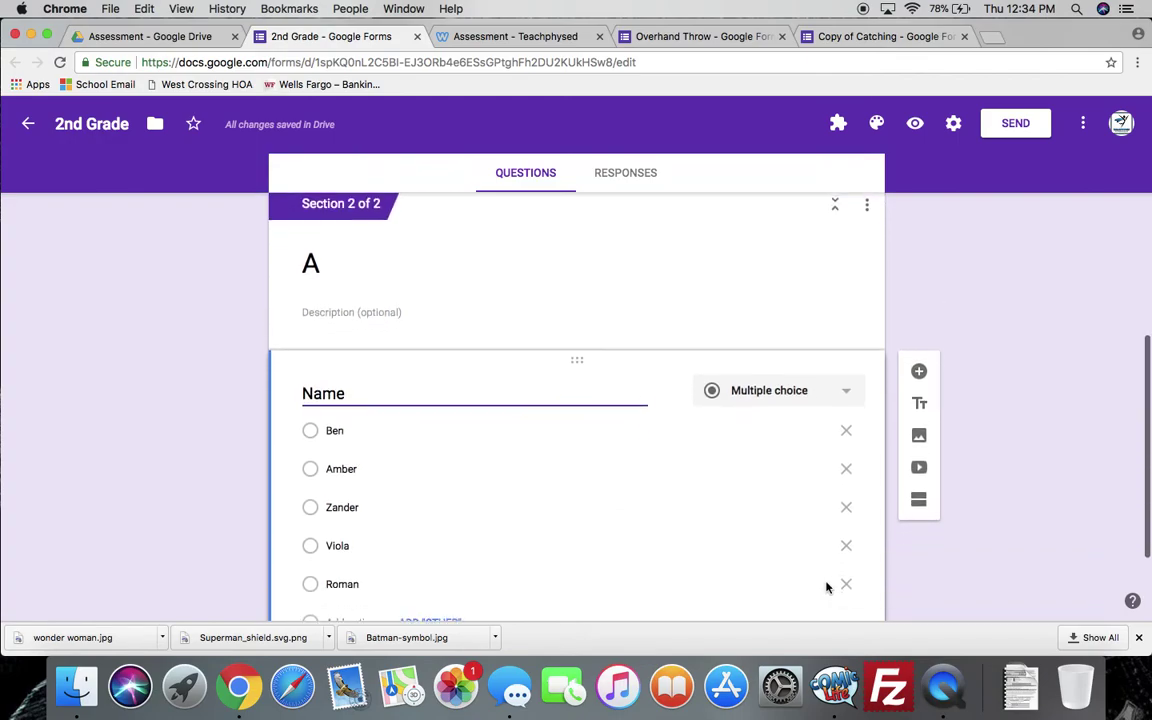
scroll(826, 588, "down", 4)
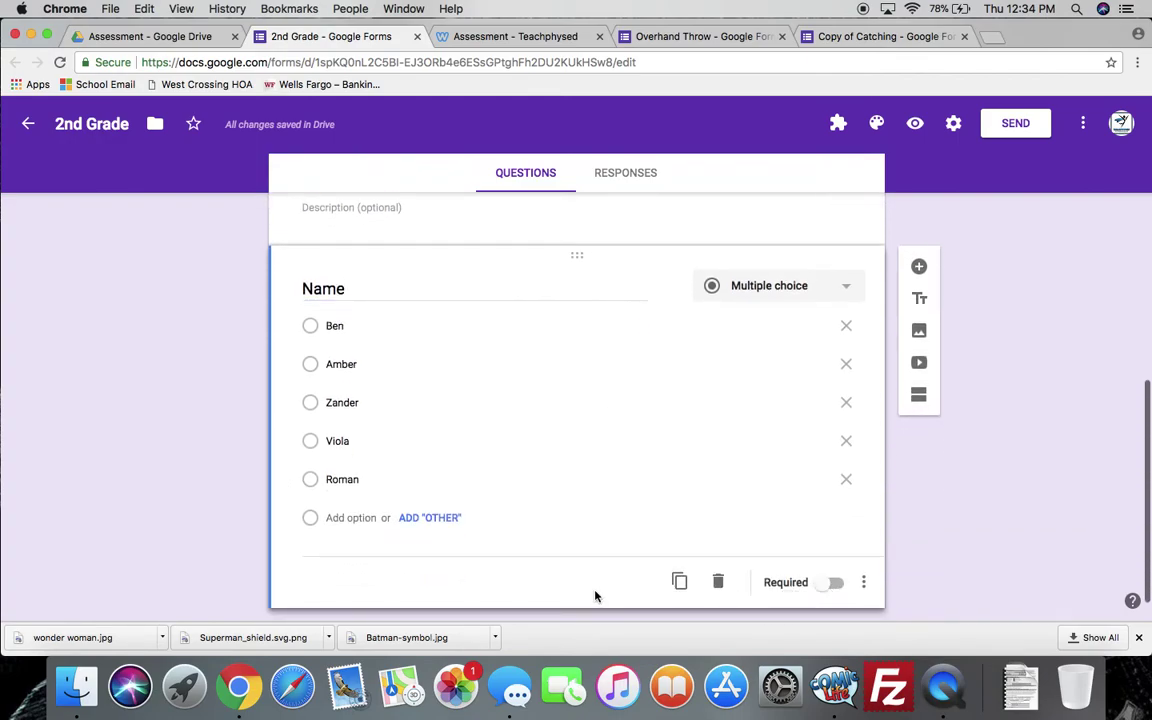
scroll(595, 596, "down", 2)
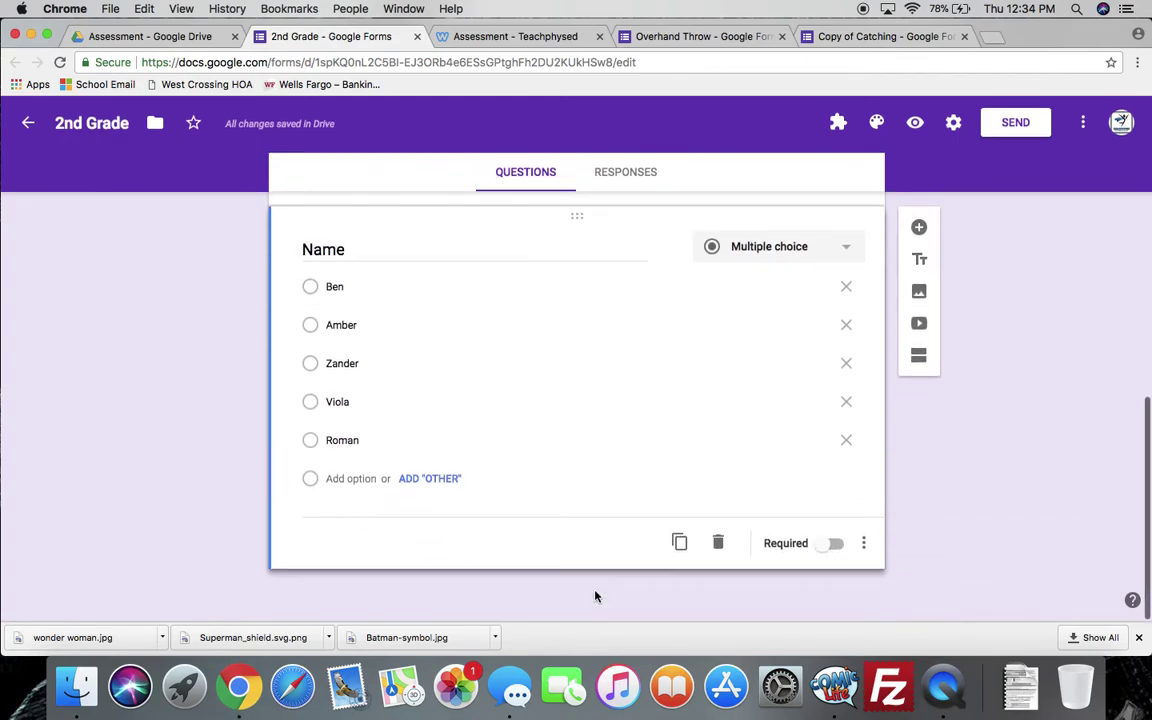
Add a third section titled 'B'
left_click(915, 362)
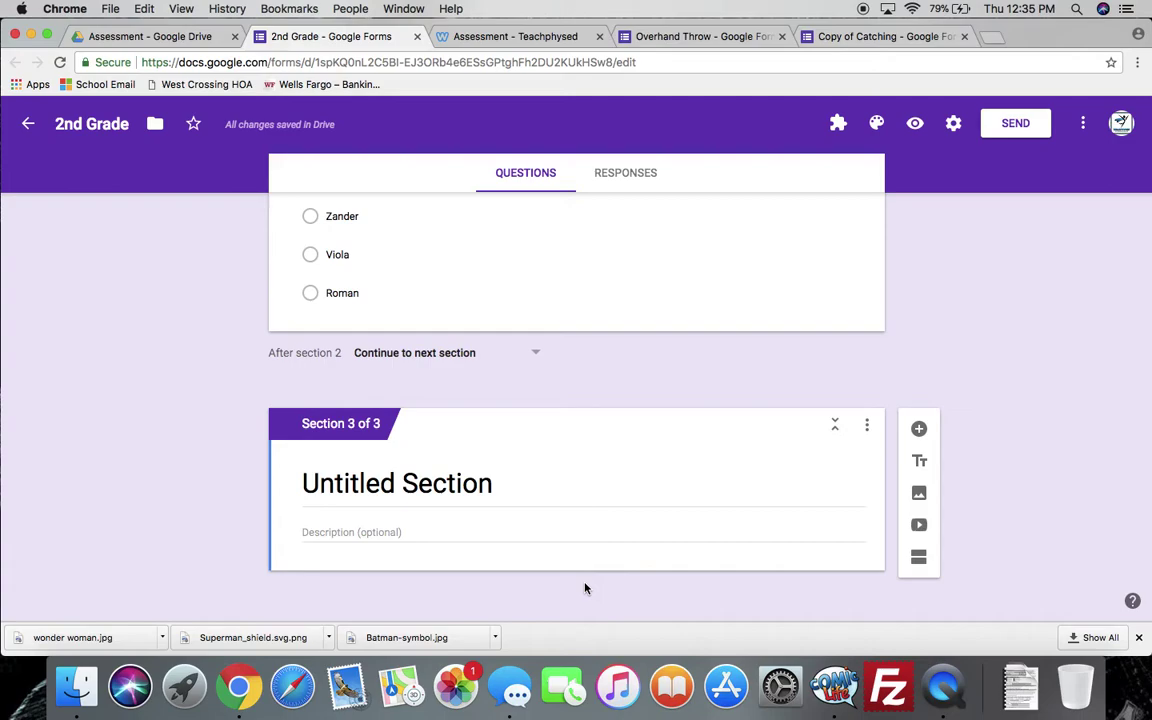
scroll(586, 589, "down", 1)
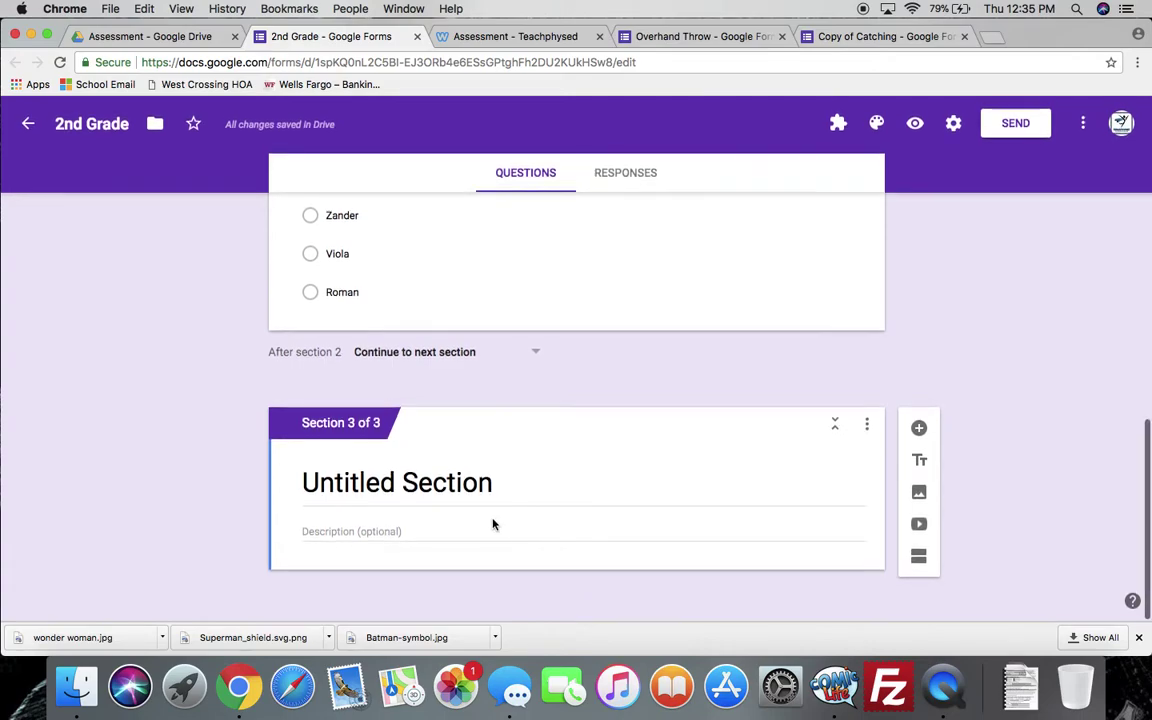
left_click(450, 481)
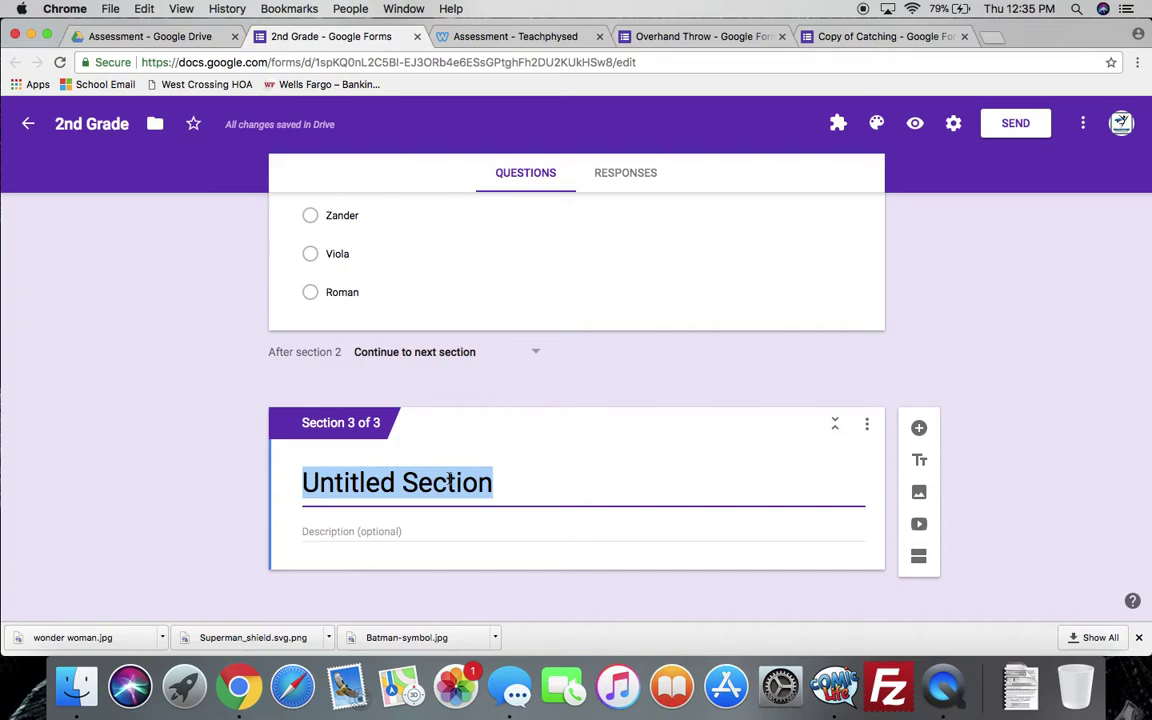
type("B")
key("Tab")
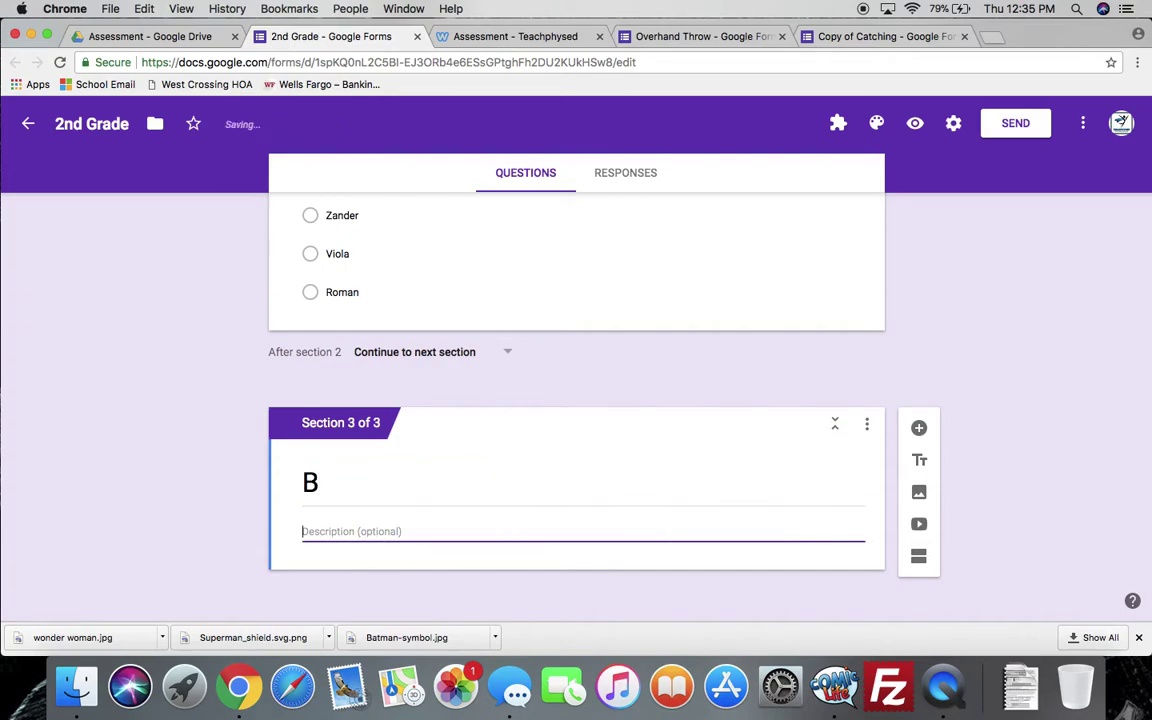
Add a multiple-choice 'Name' question to section B with placeholder choices
left_click(919, 428)
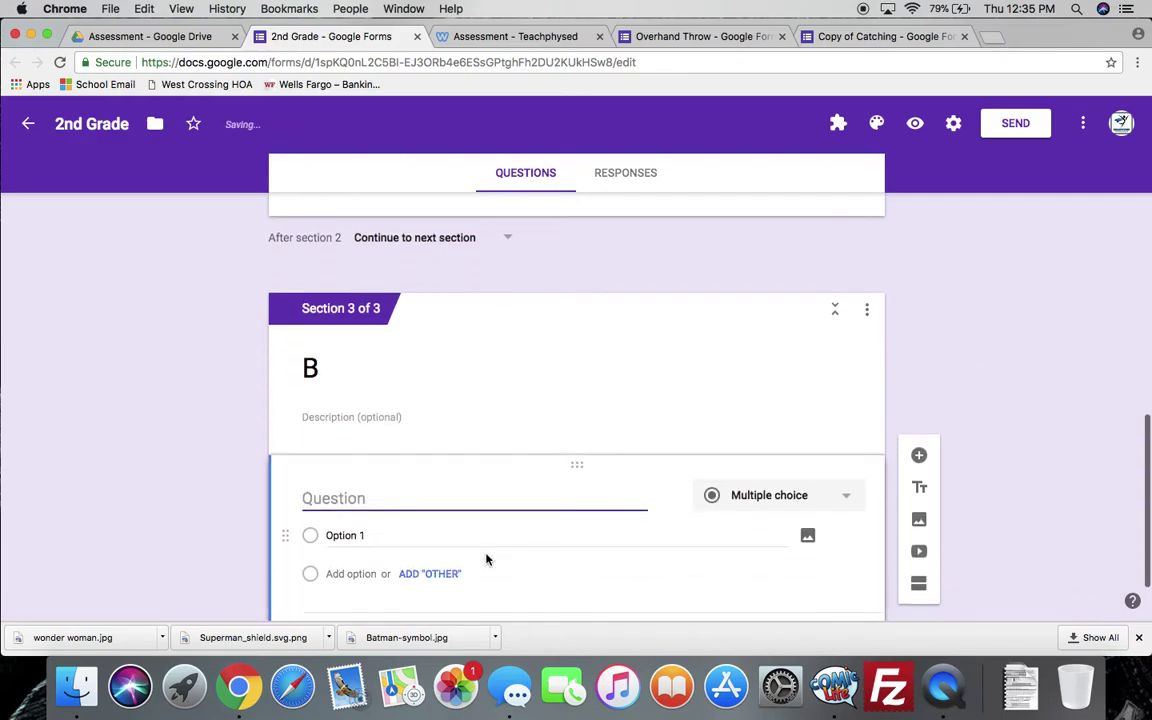
type("Name")
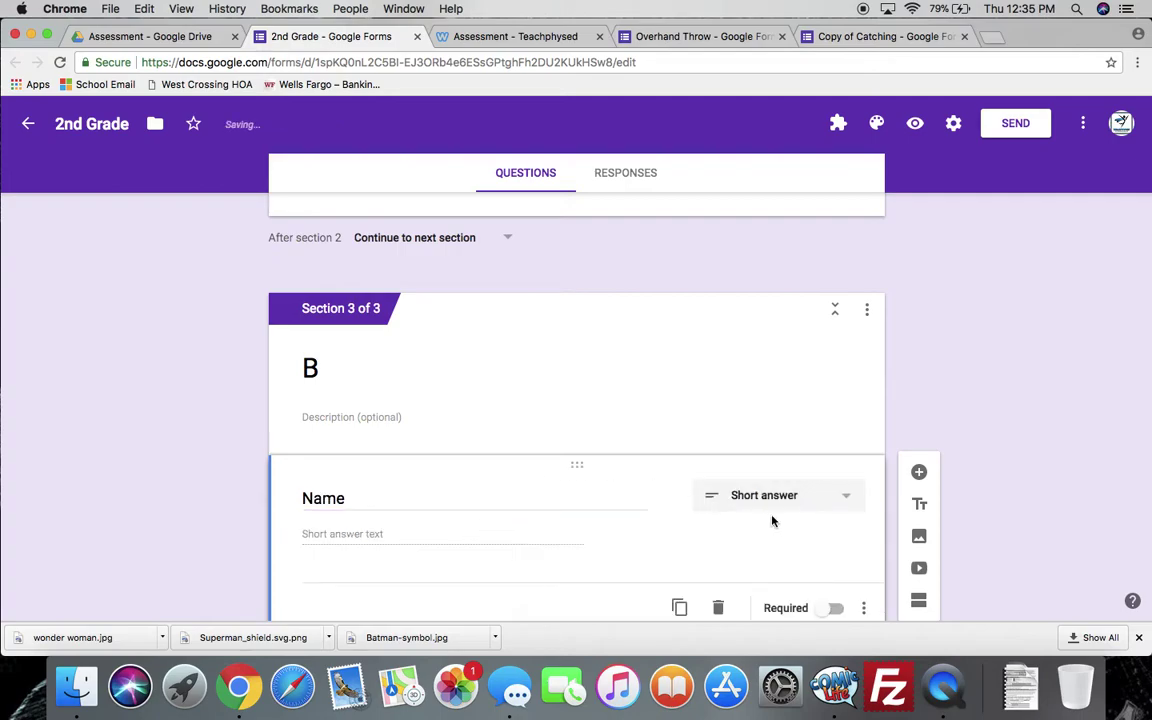
left_click(766, 496)
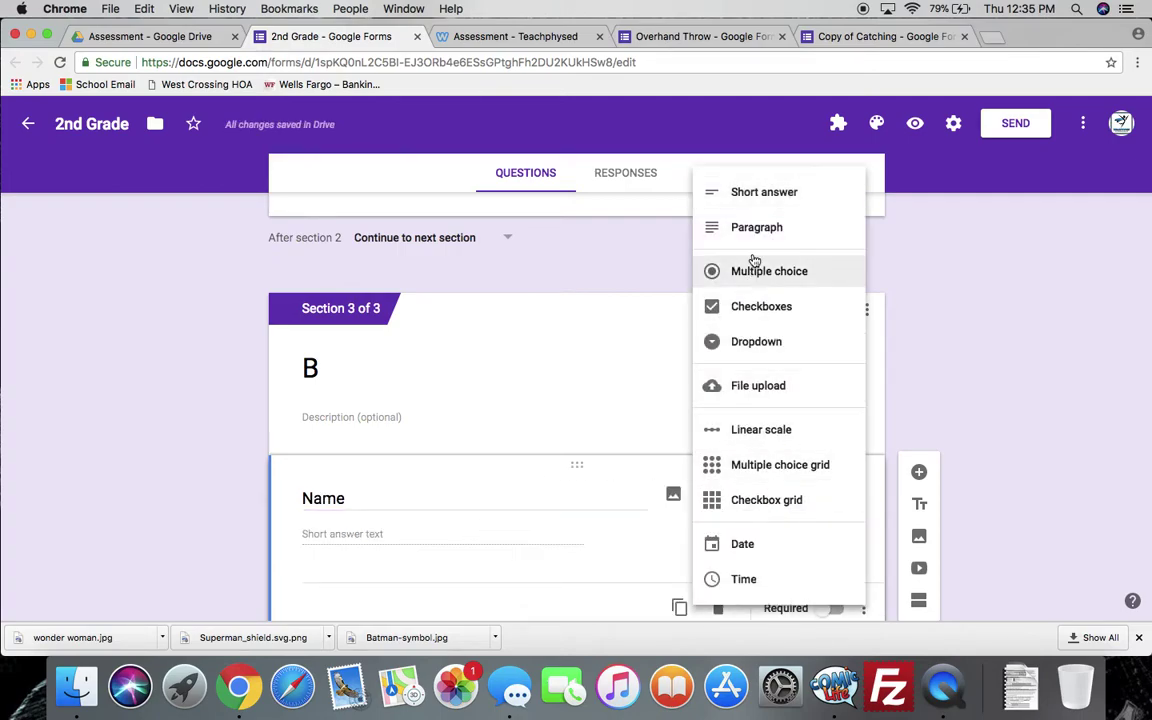
left_click(754, 271)
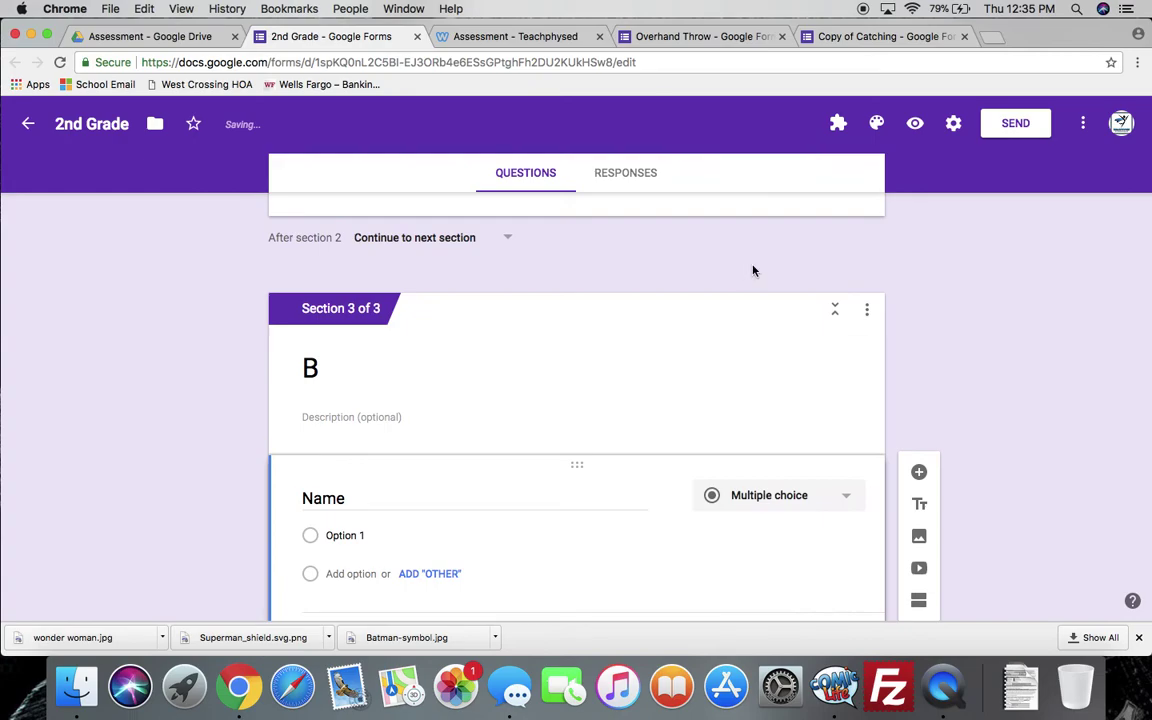
left_click(352, 536)
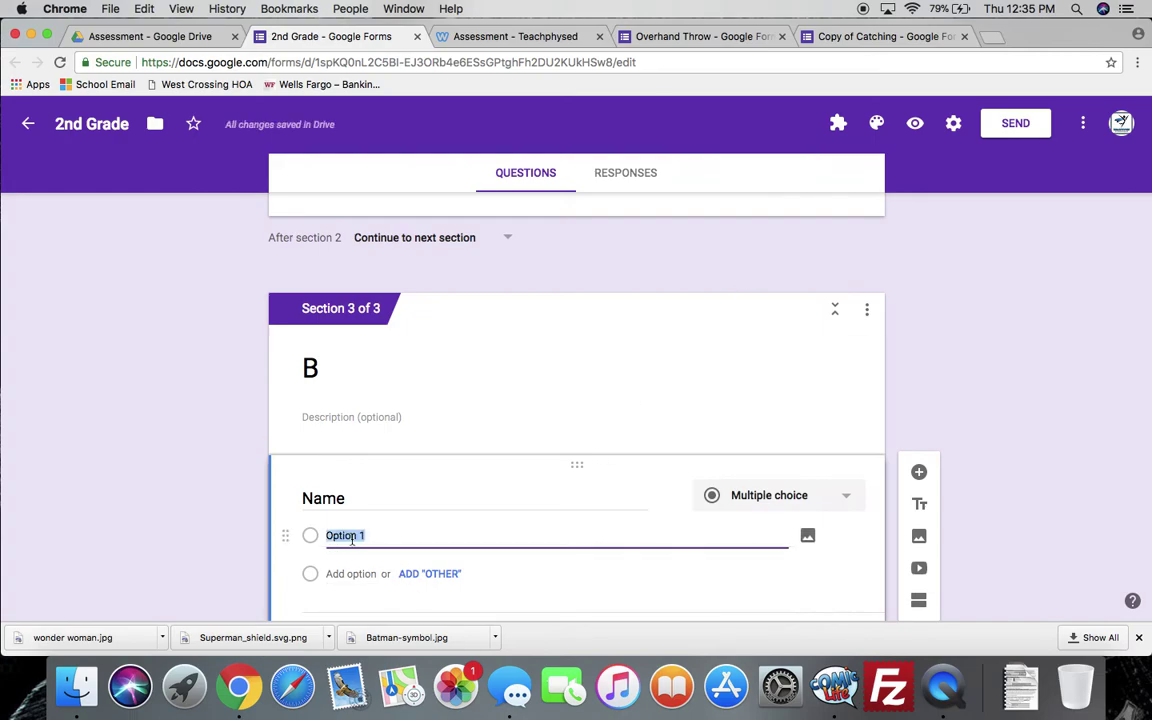
type("asdkfj")
type("kl;jlkj")
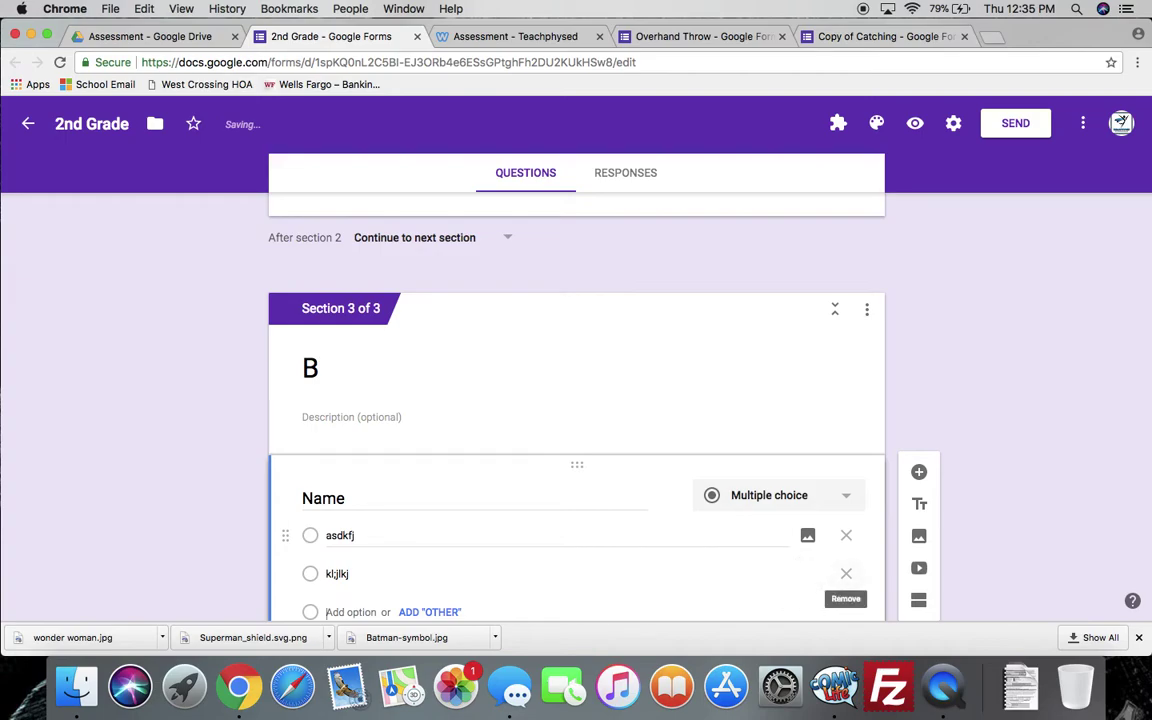
key("Return")
Add placeholder choice 'kdjfak', then enable 'Go to section based on answer' on the Class question
type("kdjfaksdj")
scroll(386, 515, "down", 3)
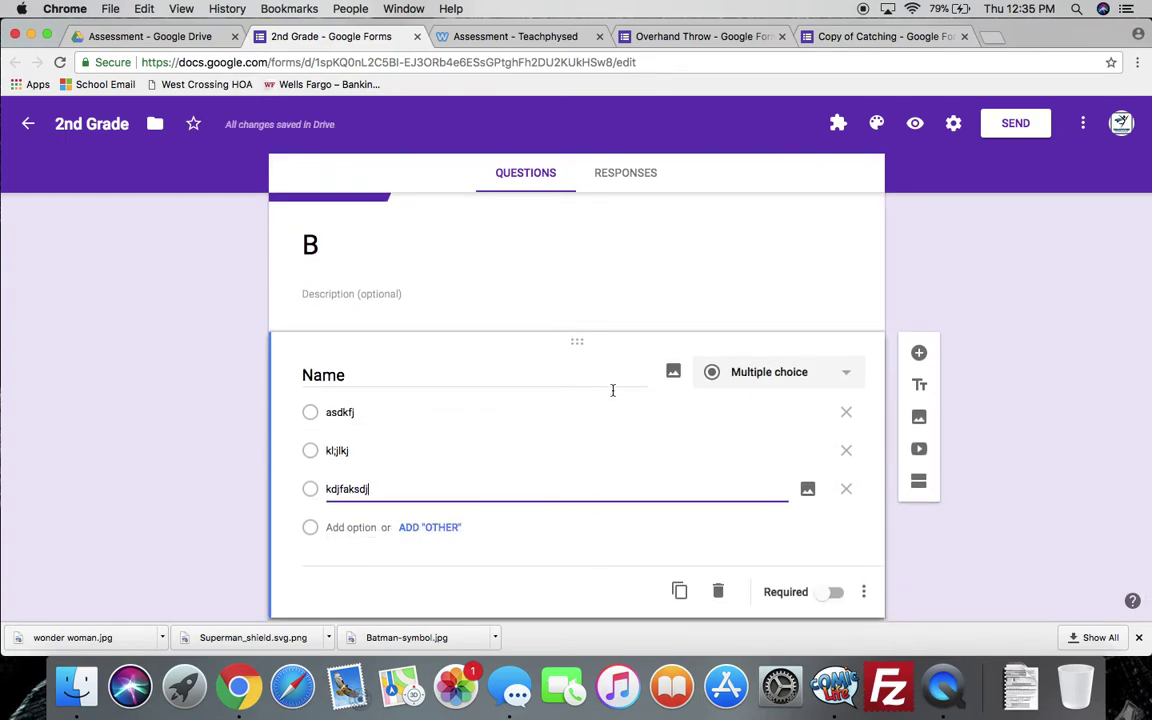
scroll(521, 372, "up", 5)
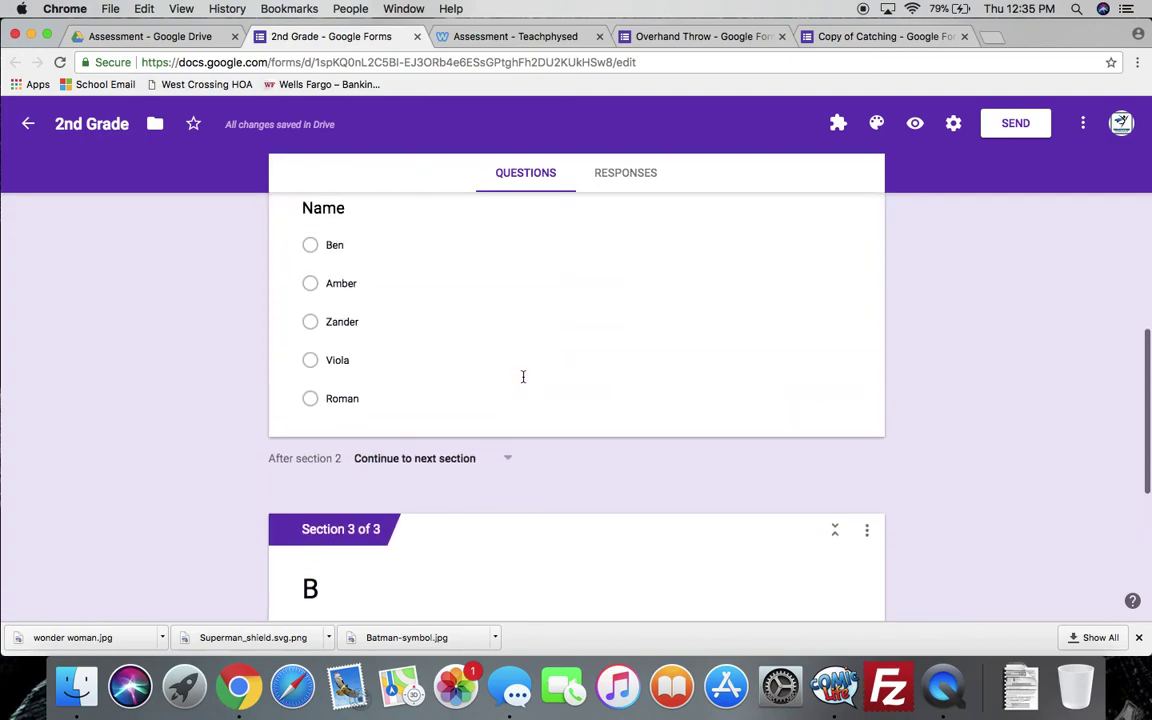
scroll(522, 376, "up", 5)
scroll(522, 378, "up", 3)
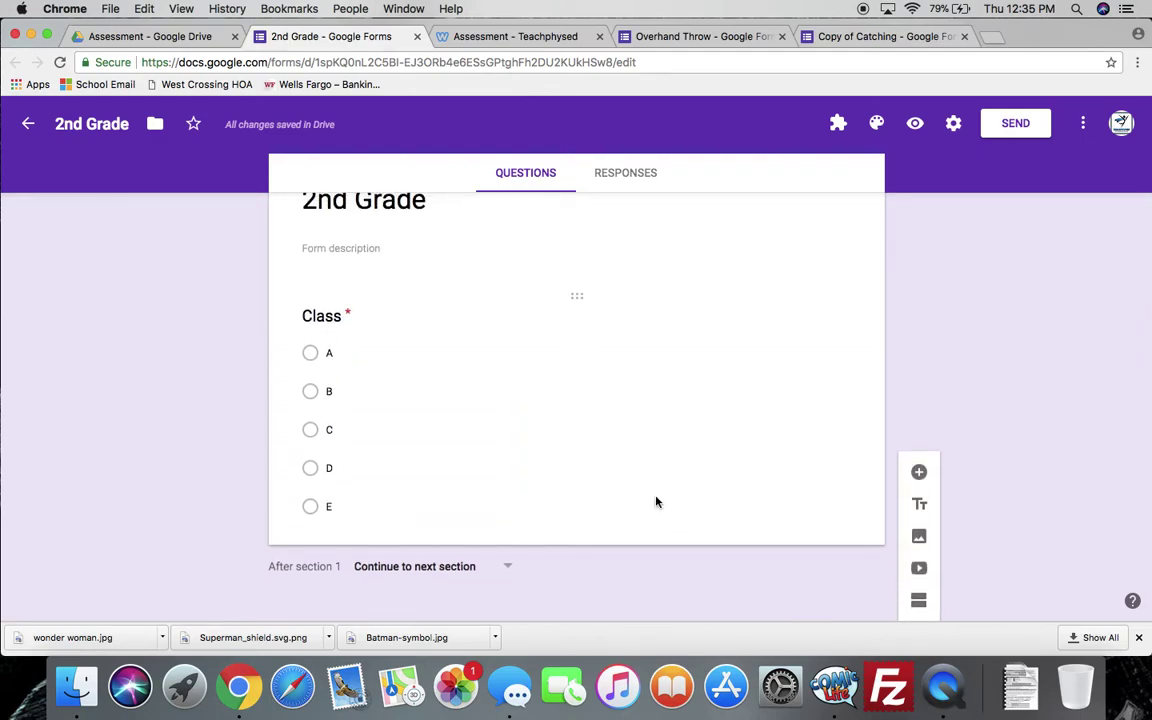
scroll(656, 502, "up", 2)
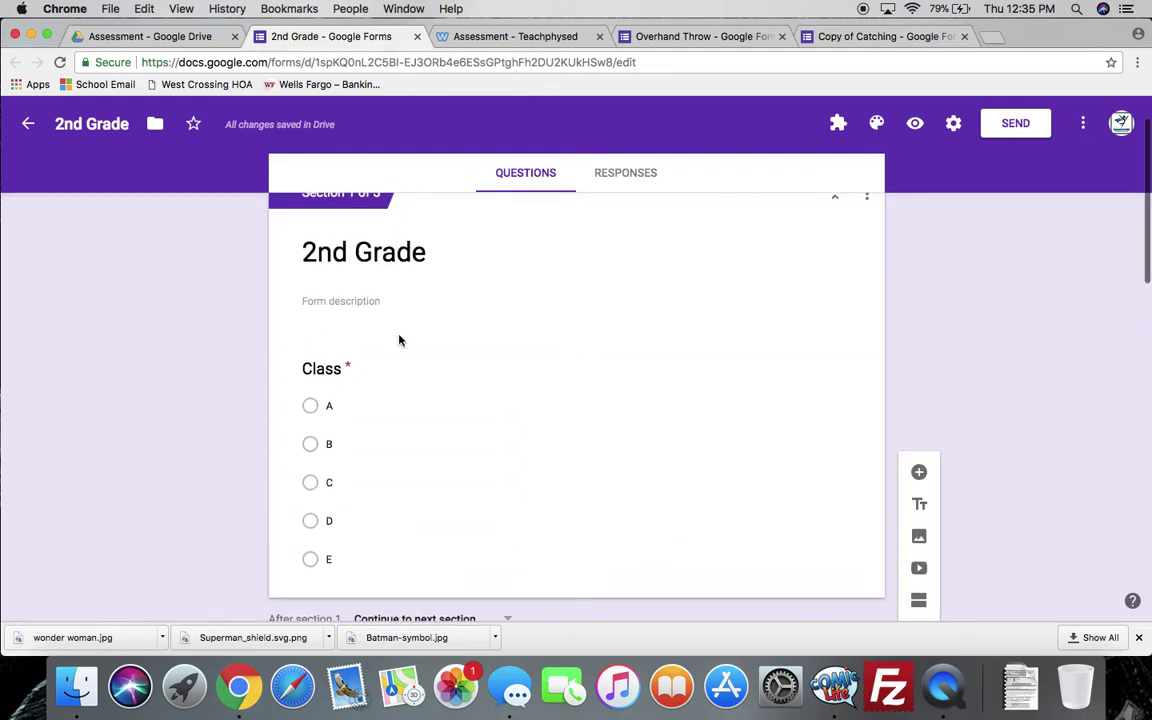
left_click(629, 578)
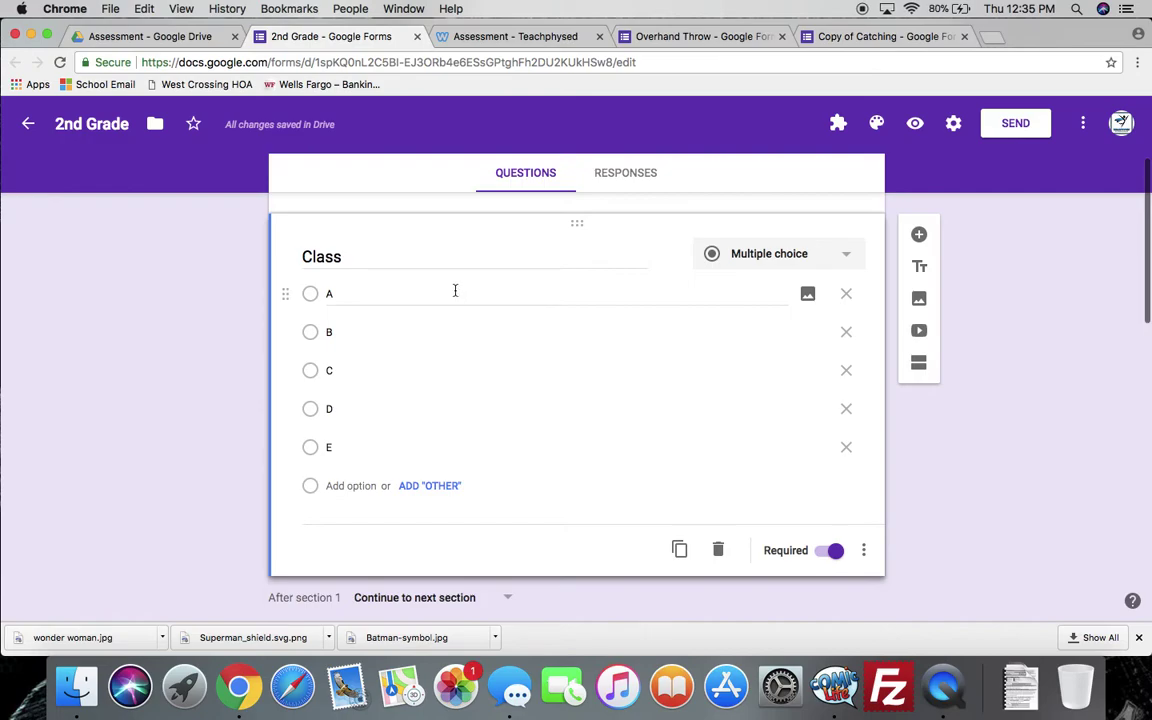
left_click(864, 556)
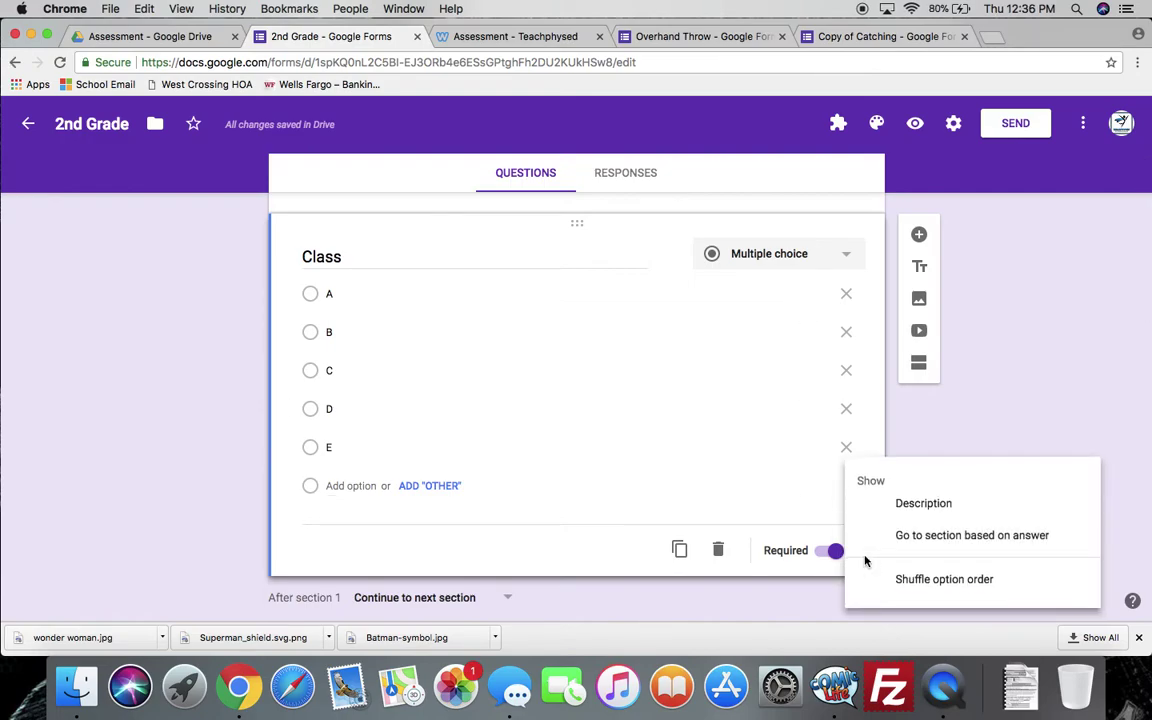
left_click(891, 540)
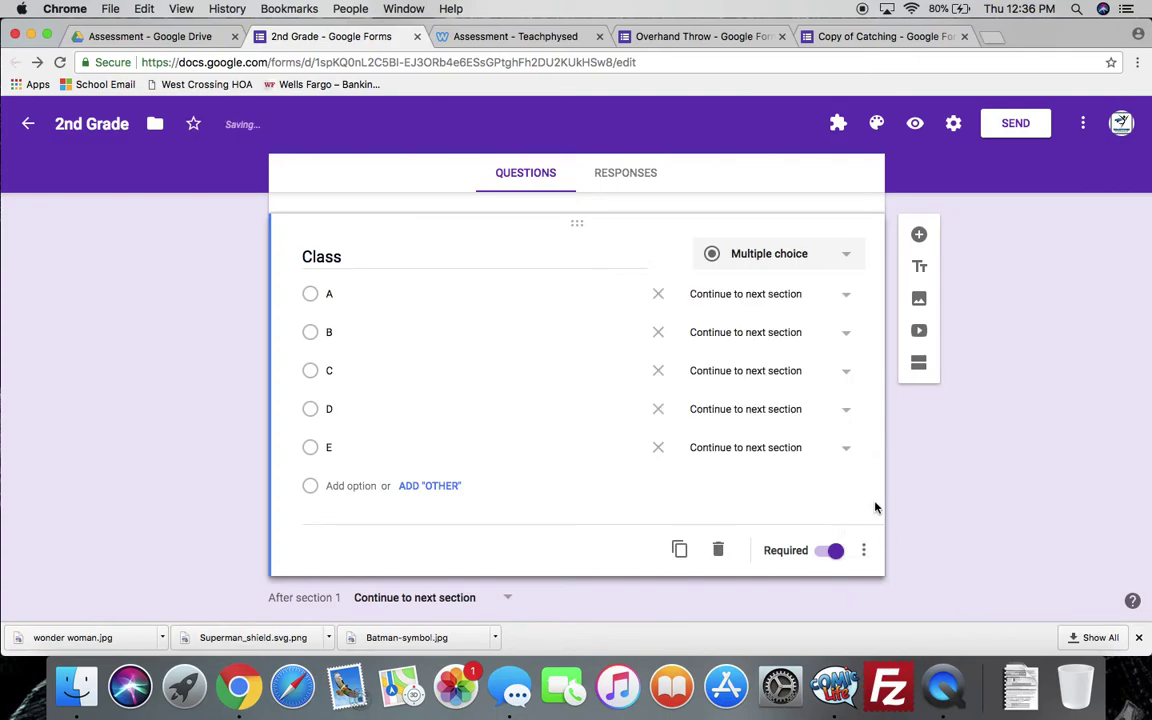
Route answer A to section 2 (A) and answer B to section 3 (B)
left_click(764, 299)
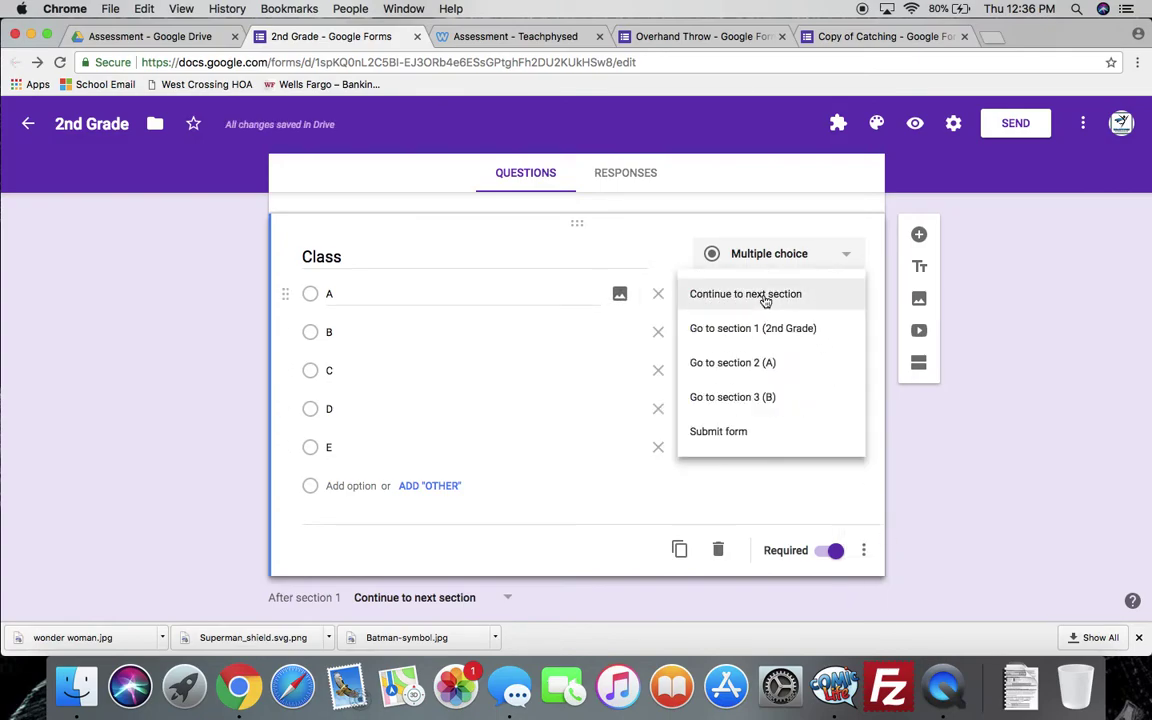
left_click(755, 373)
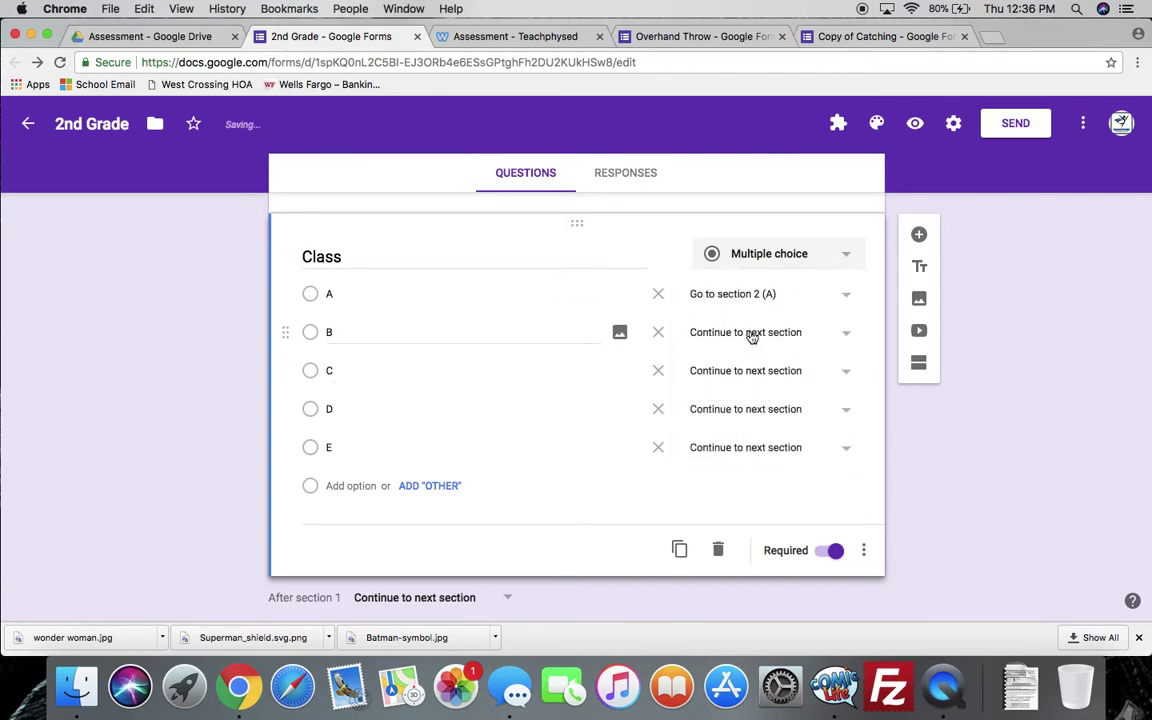
left_click(751, 335)
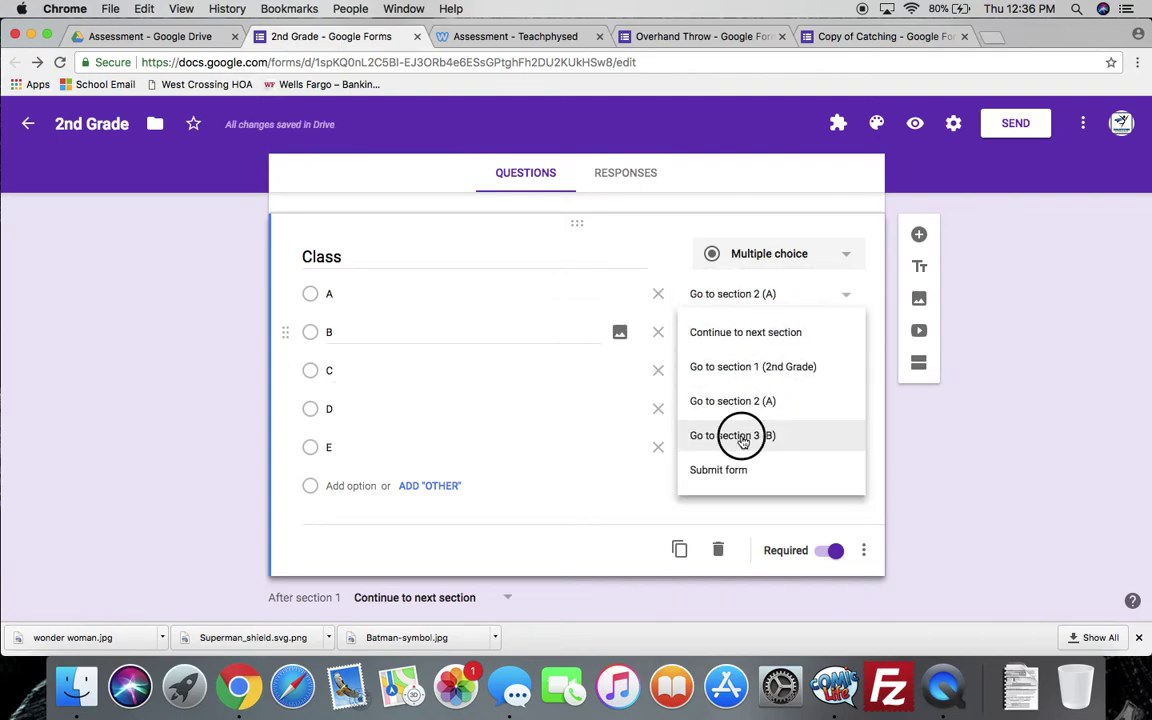
left_click(742, 438)
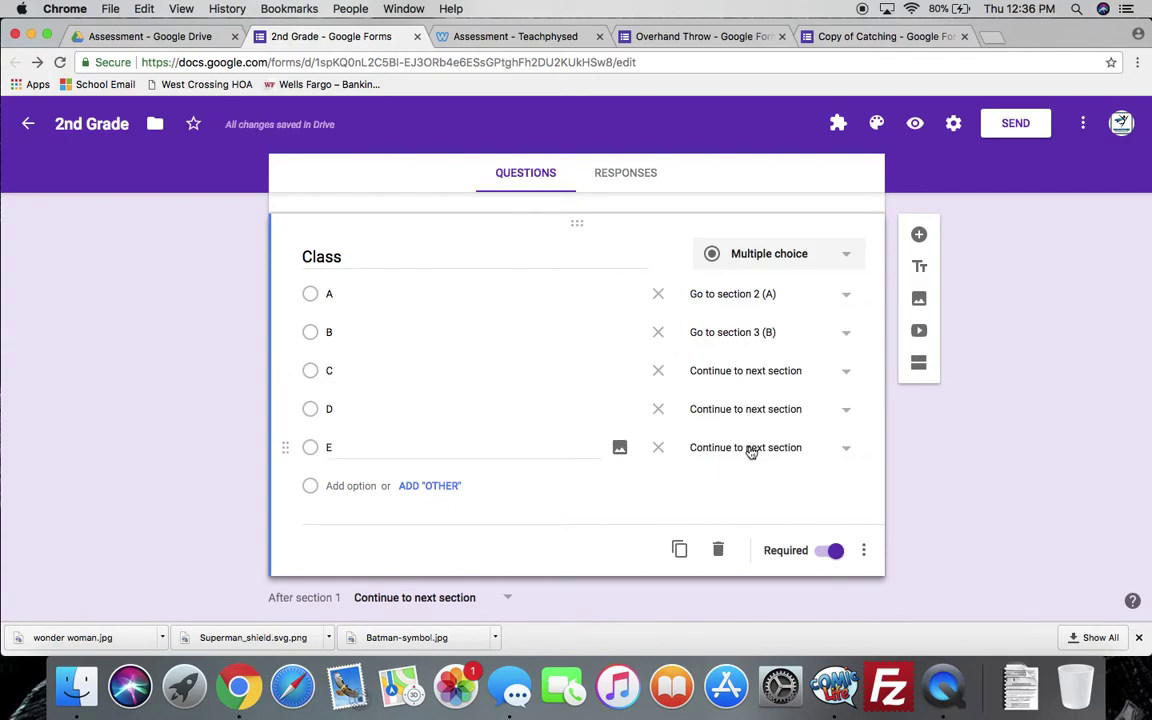
scroll(751, 448, "down", 5)
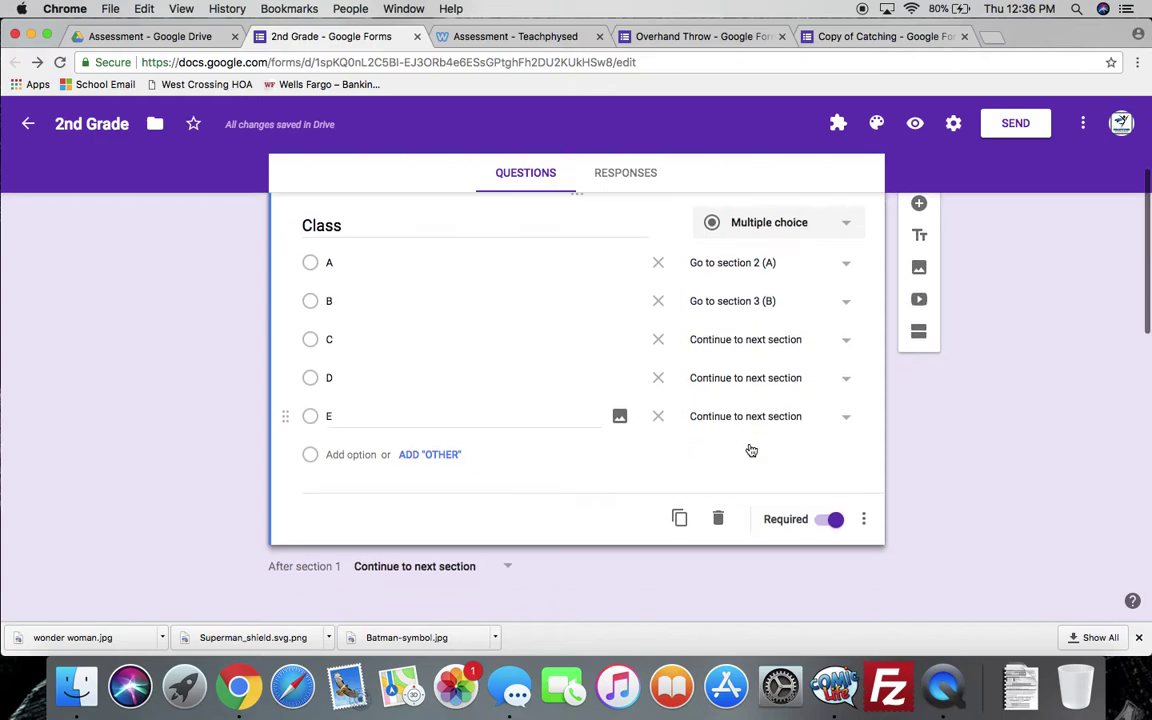
From section B's Name question, add a new section after it titled 'Skills'
scroll(751, 447, "down", 8)
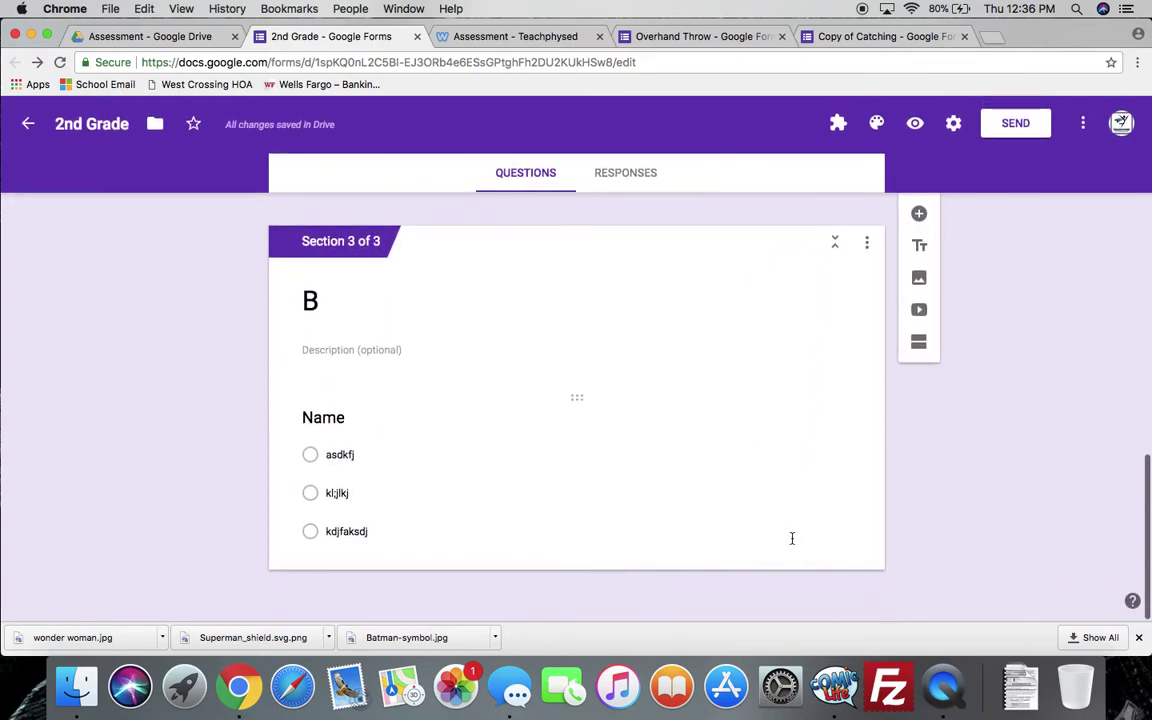
left_click(795, 538)
left_click(746, 592)
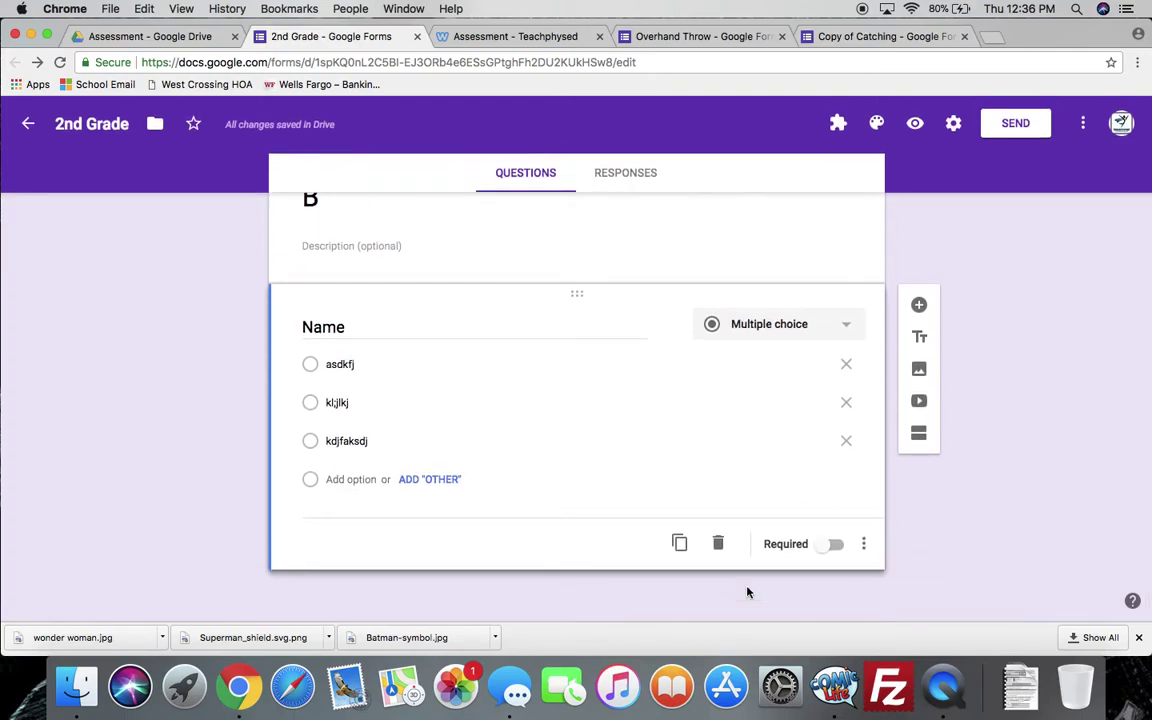
left_click(921, 435)
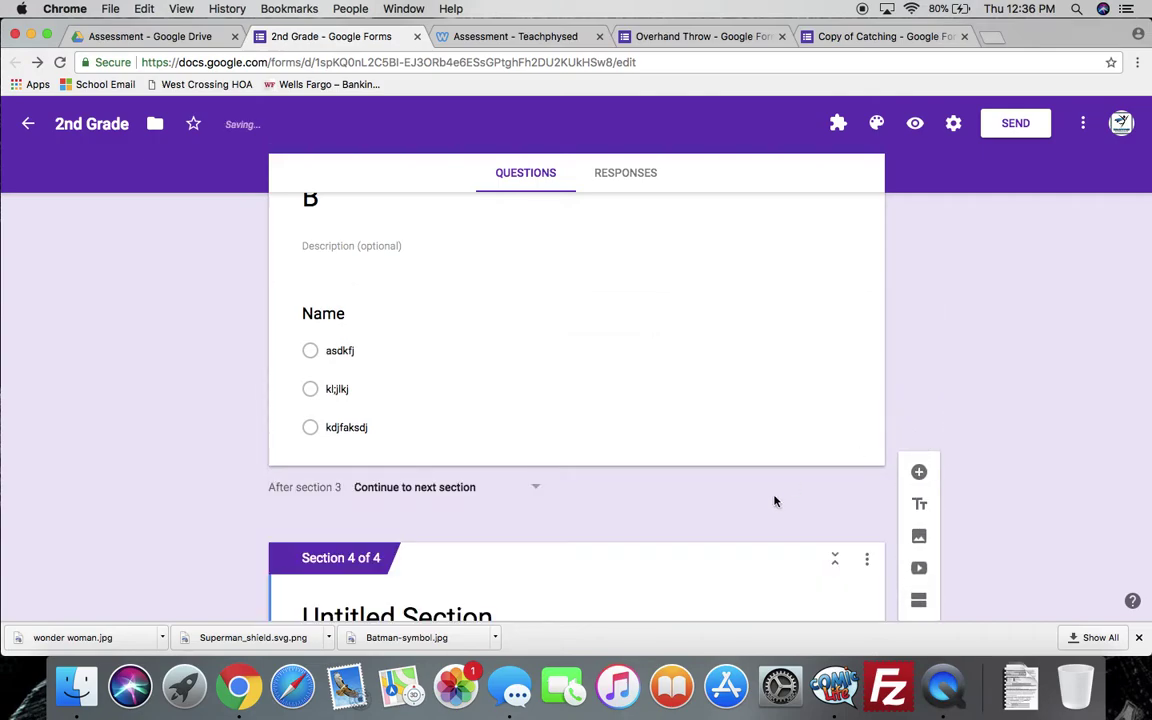
scroll(653, 531, "down", 3)
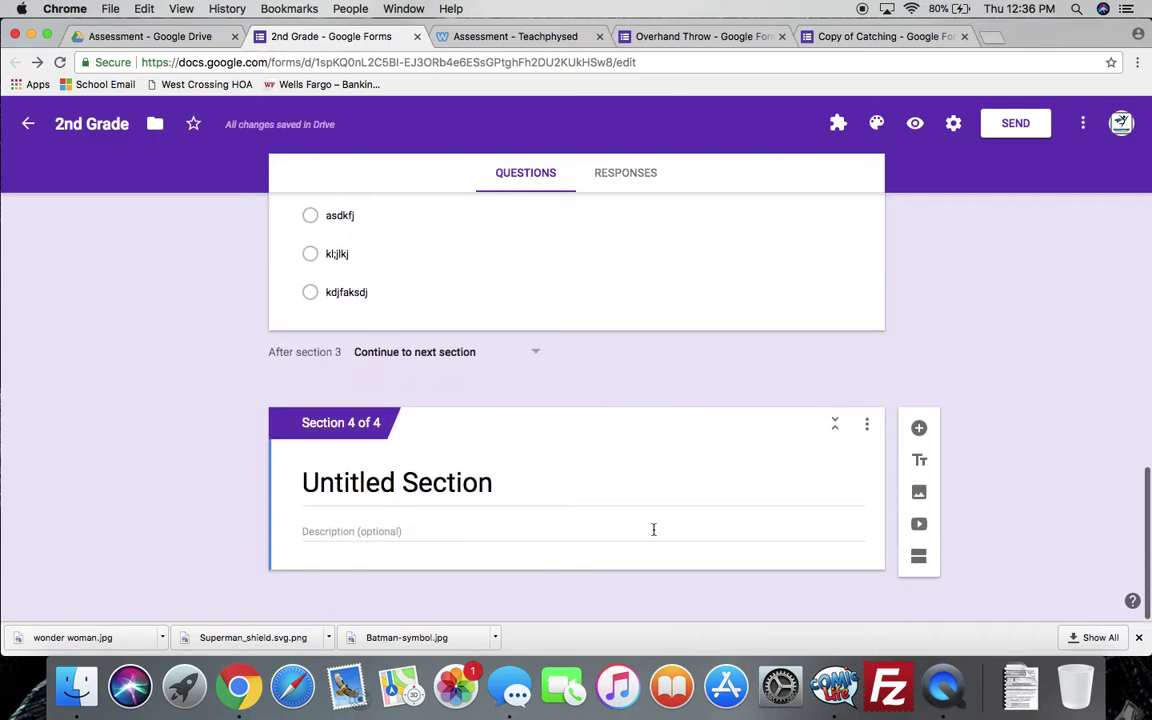
left_click(475, 484)
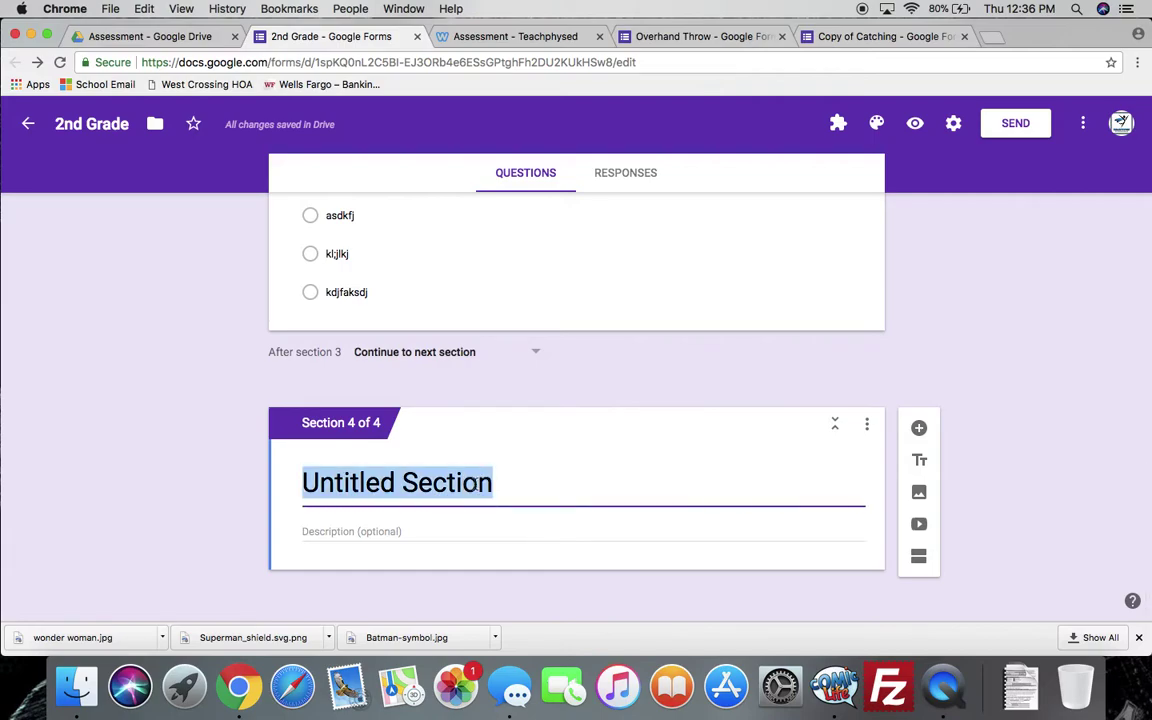
type("Skills")
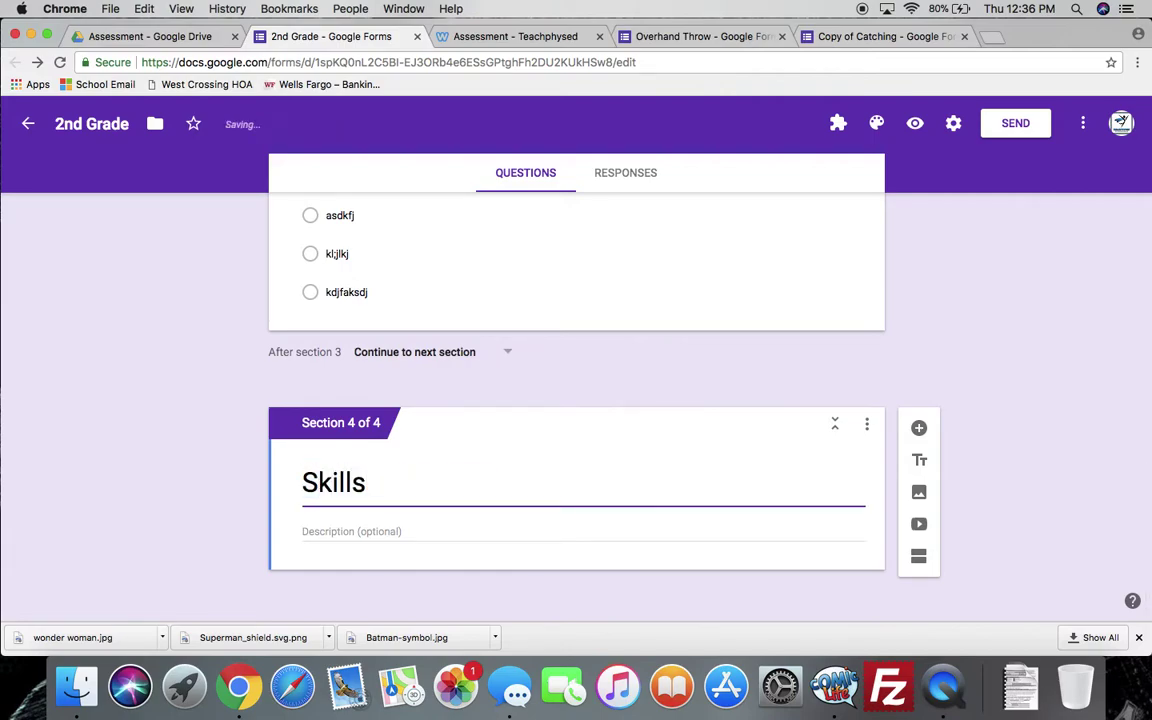
left_click(579, 530)
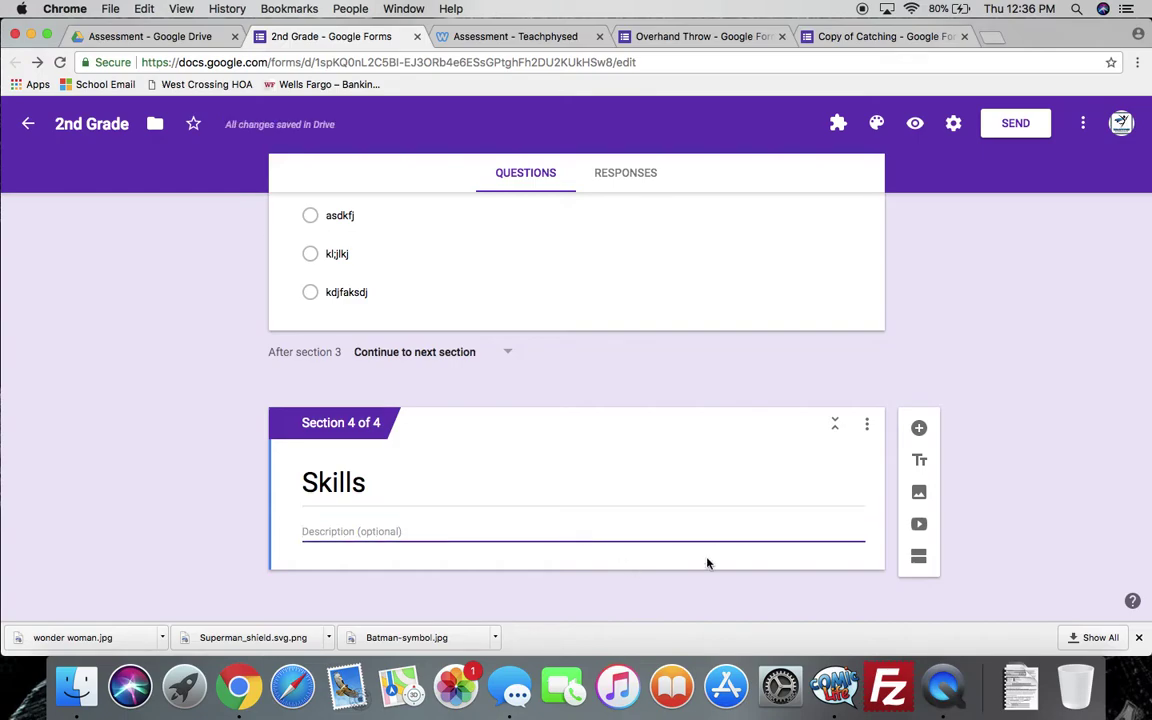
Add a dropdown question to Skills with options 'Catching' and 'Throwing - Over'
left_click(919, 430)
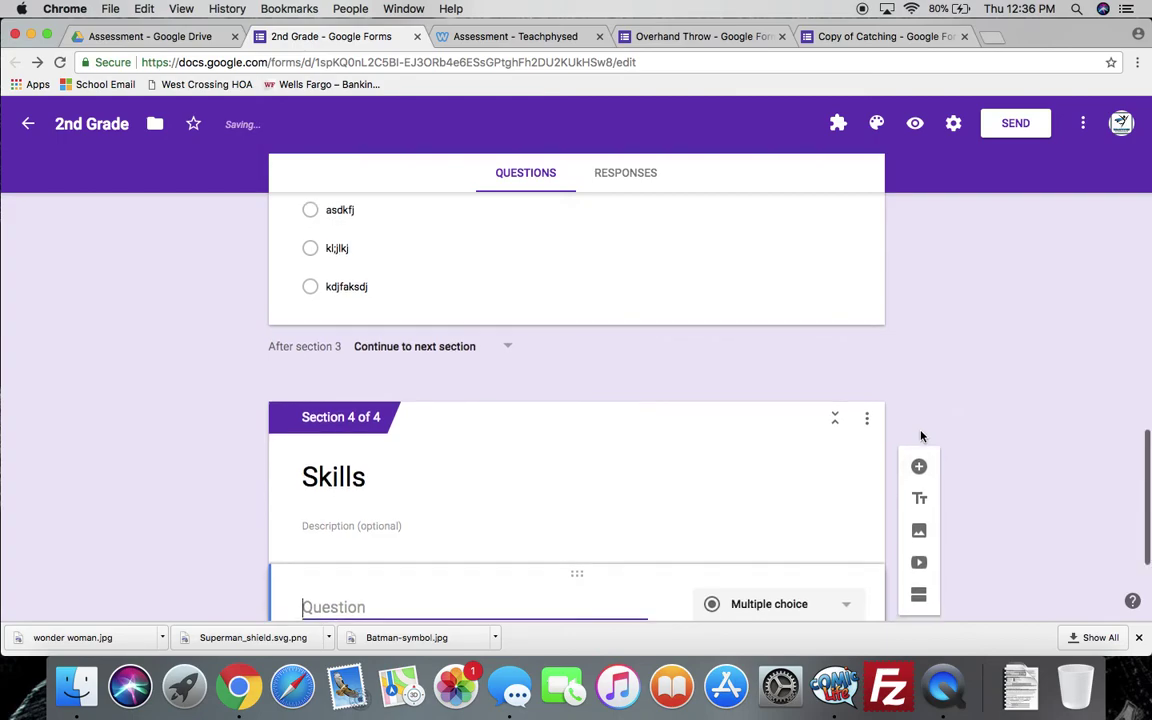
left_click(843, 404)
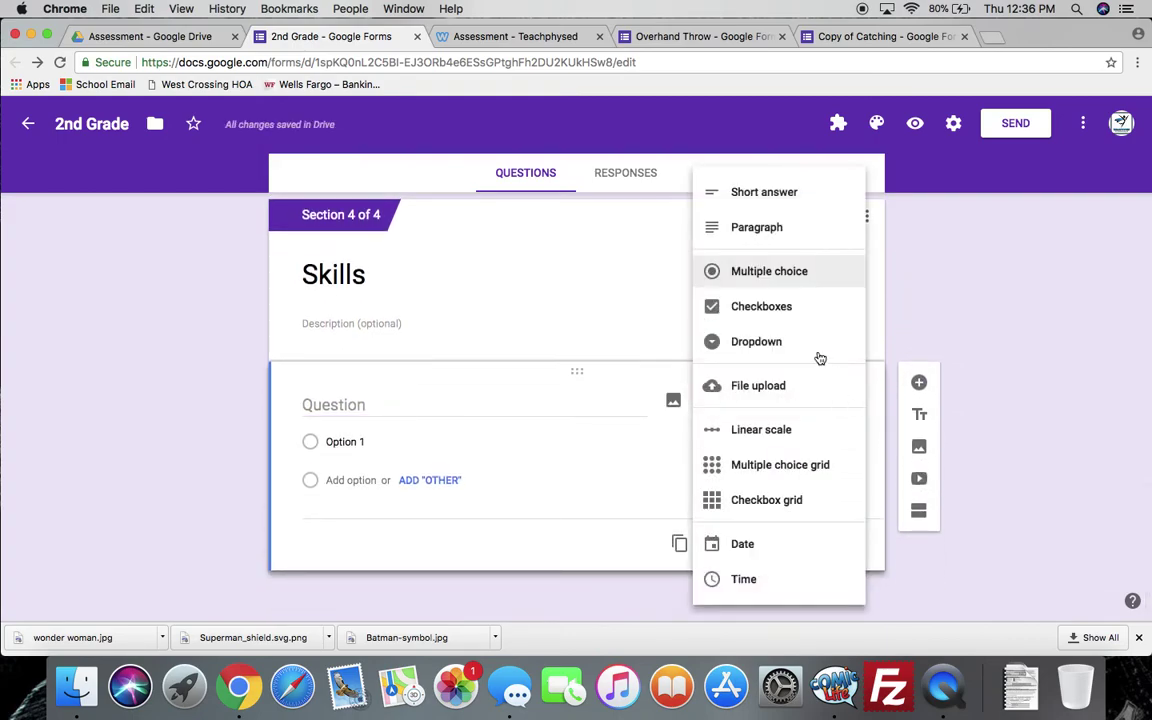
left_click(782, 343)
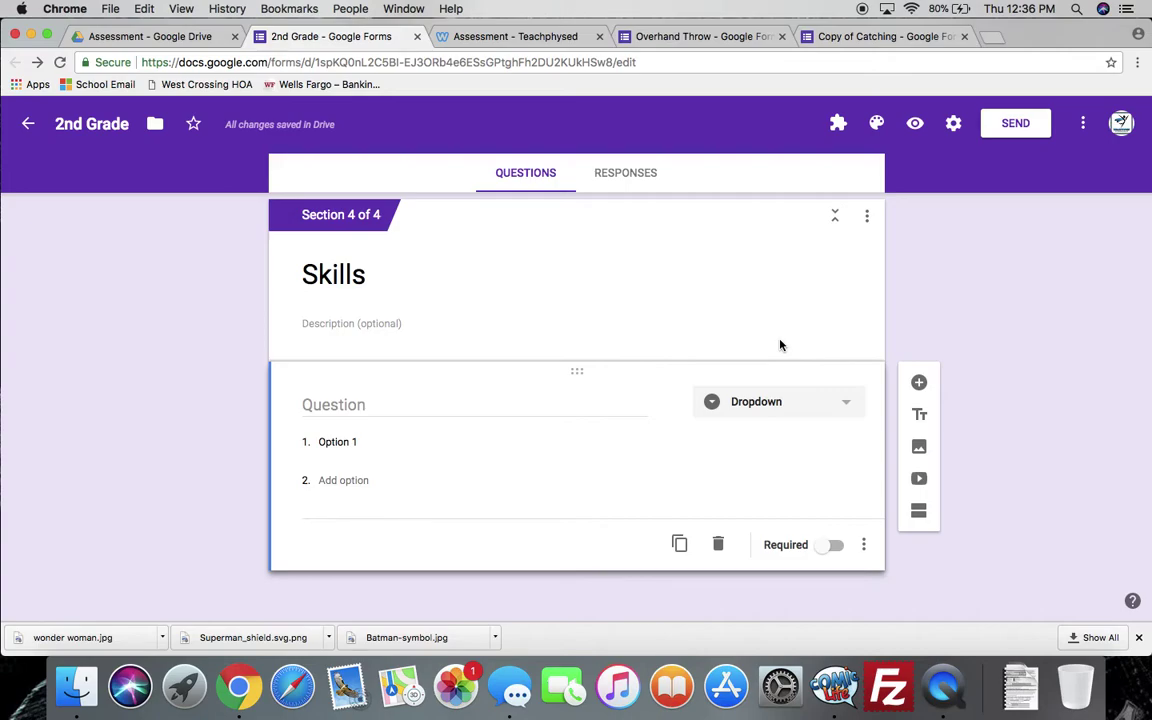
left_click(390, 443)
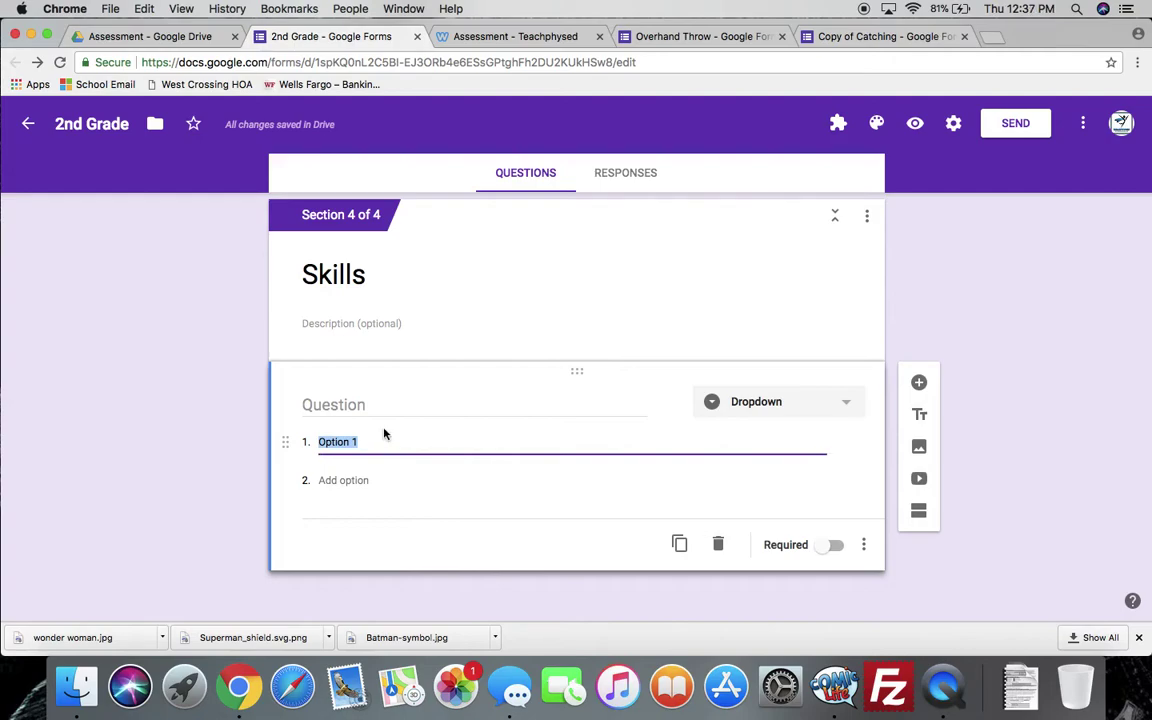
type("Catching")
key("Return")
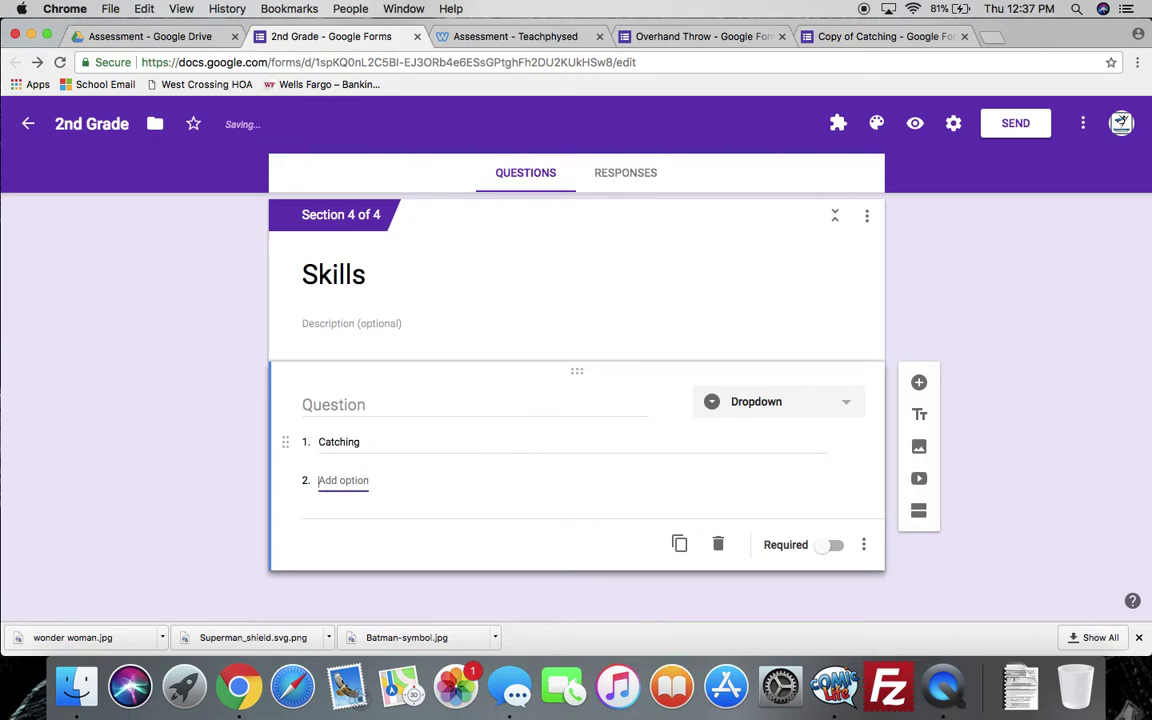
type("Throwing - Over")
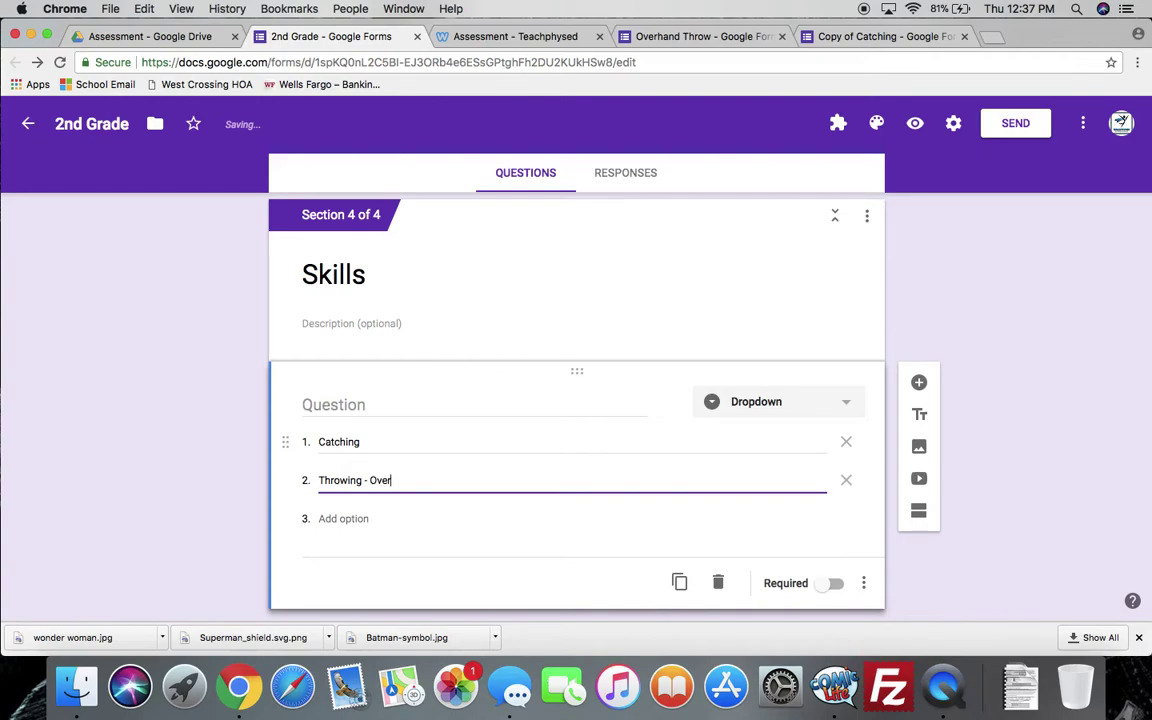
left_click(398, 536)
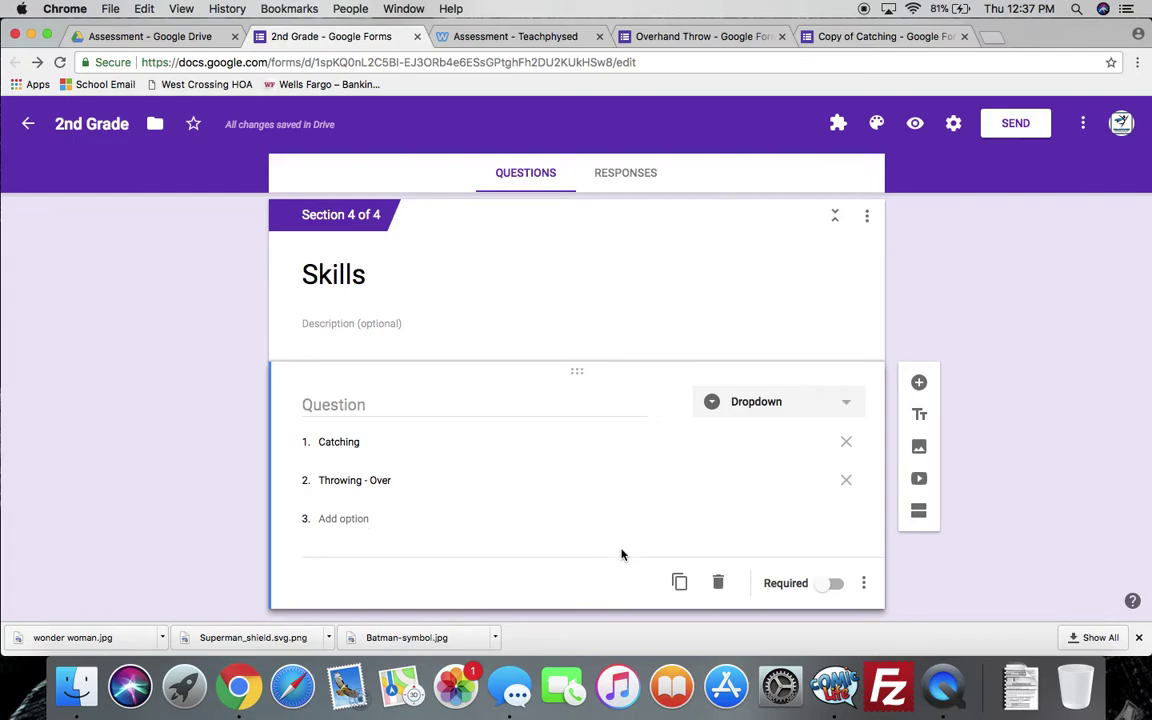
Add a new section after Skills and name it 'Catching'
left_click(918, 512)
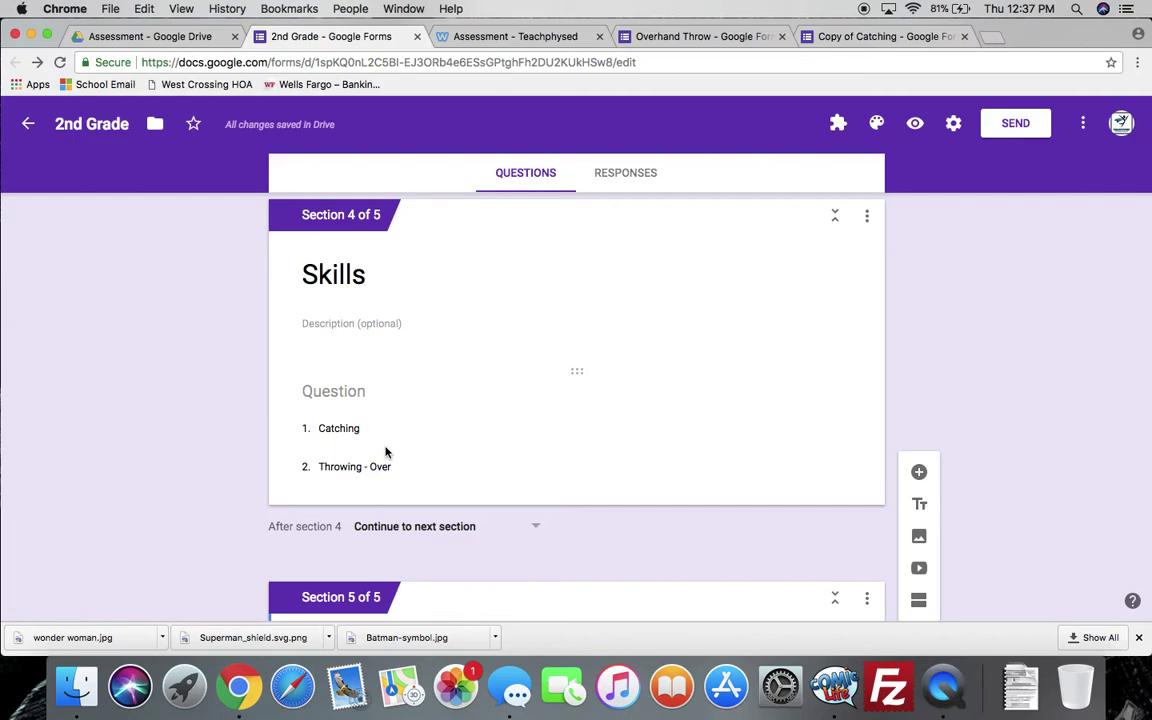
scroll(385, 452, "down", 3)
left_click(381, 490)
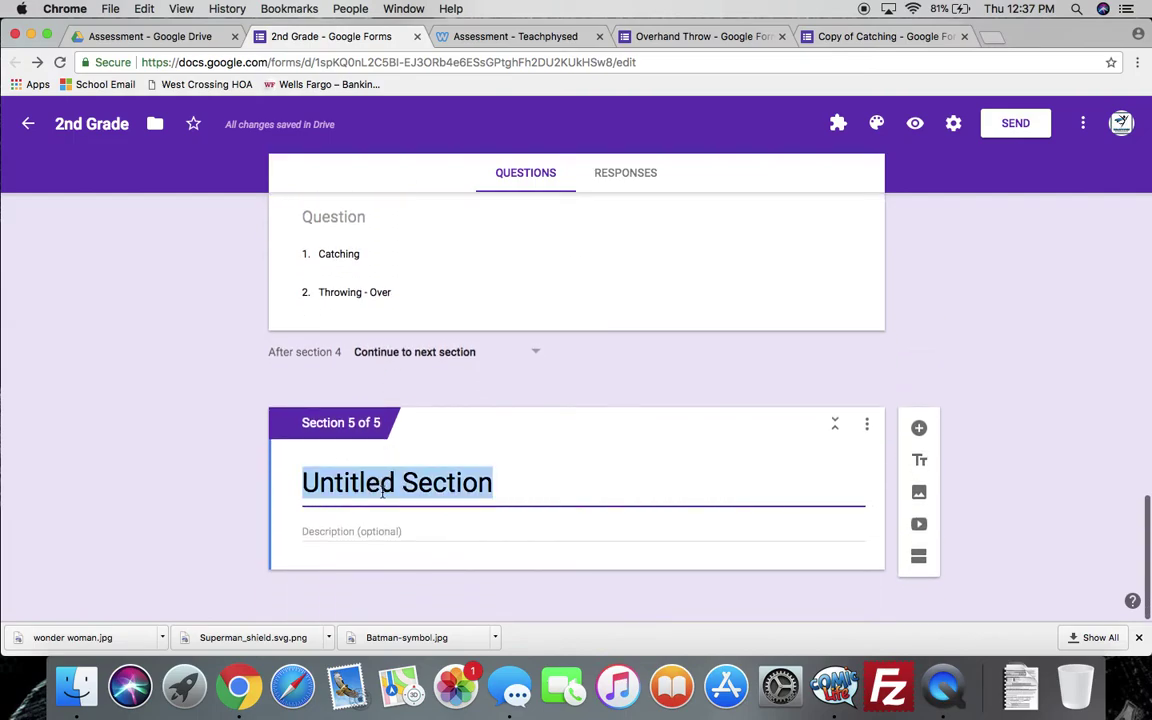
type("Catching")
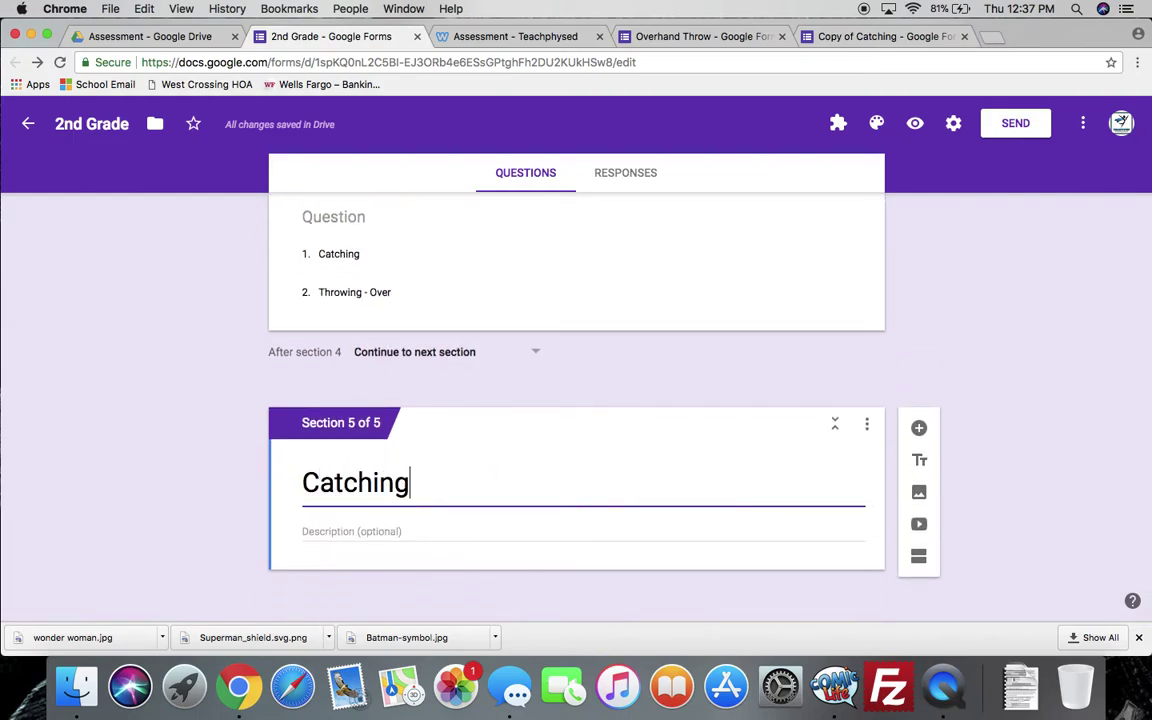
left_click(639, 536)
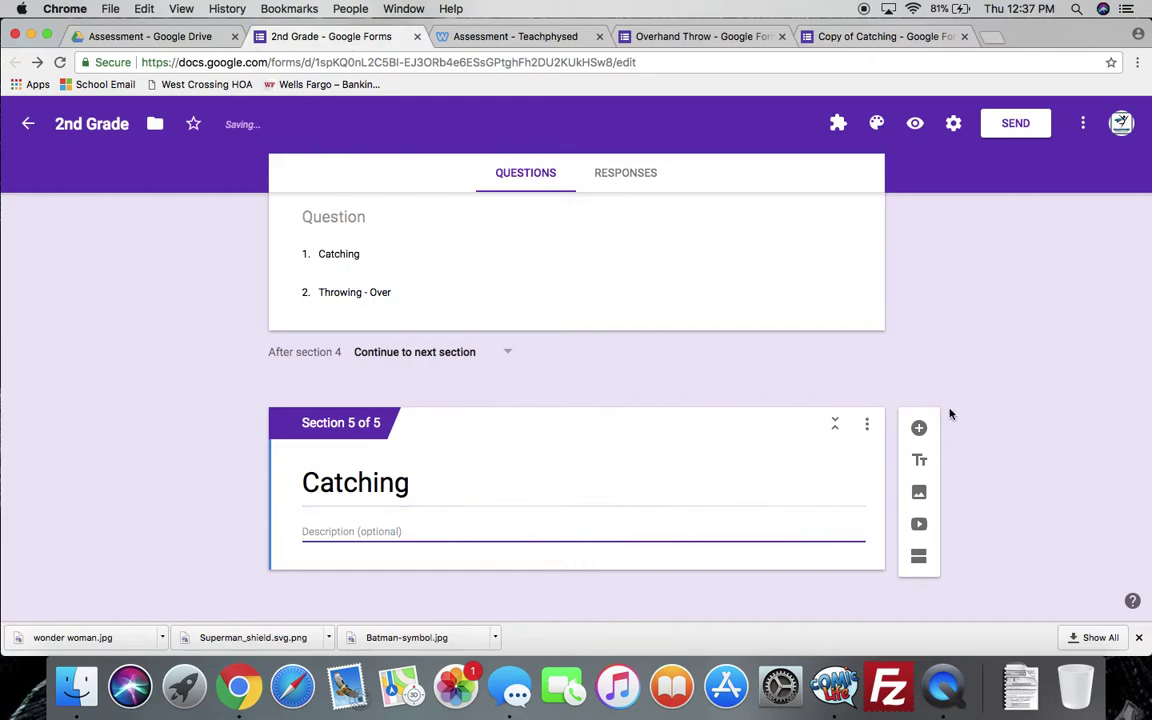
Add a question to the Catching section and switch its type to Checkboxes
left_click(919, 428)
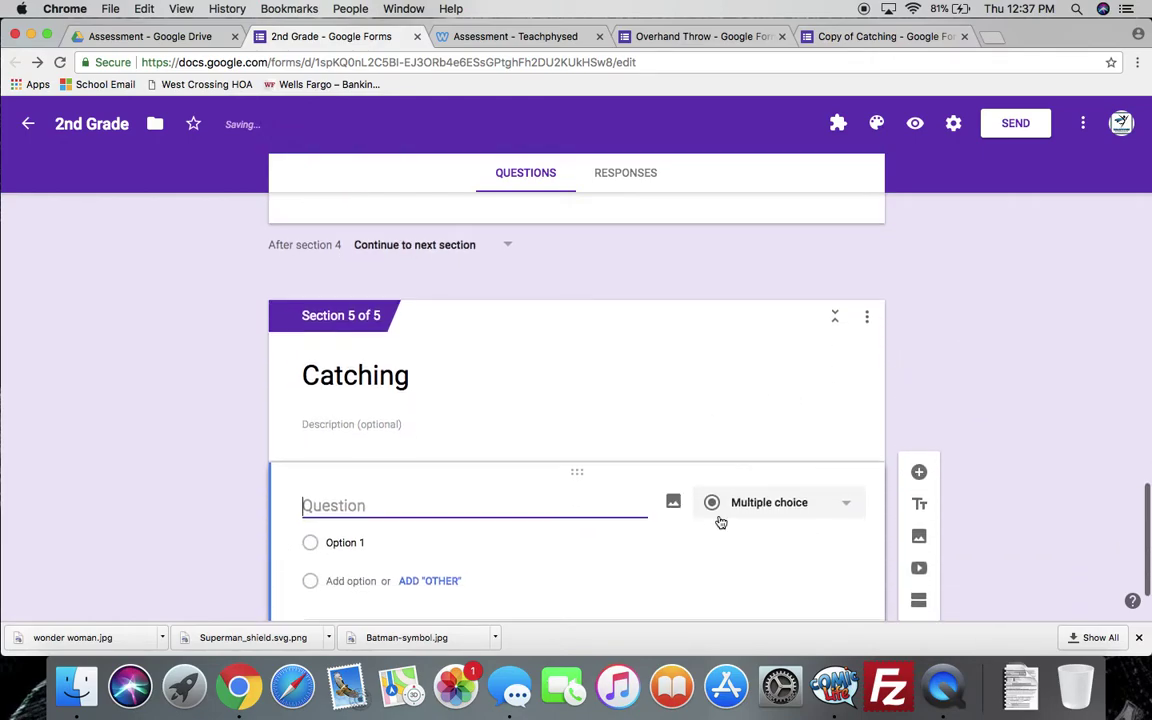
left_click(726, 507)
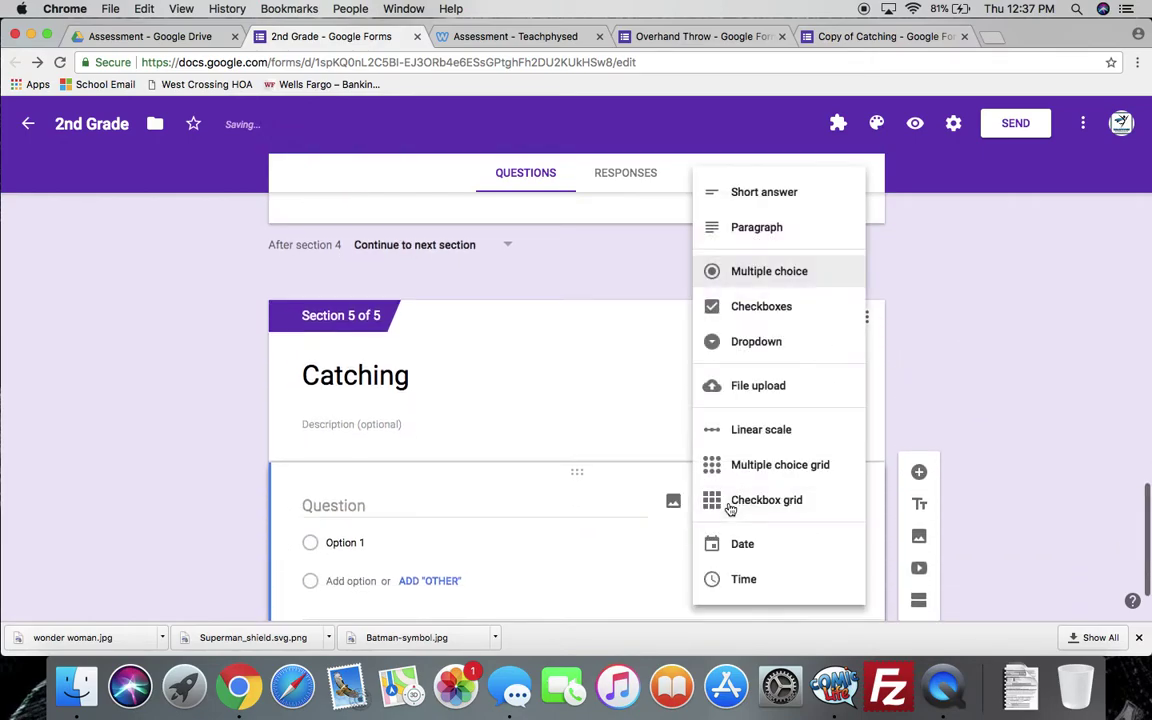
left_click(712, 305)
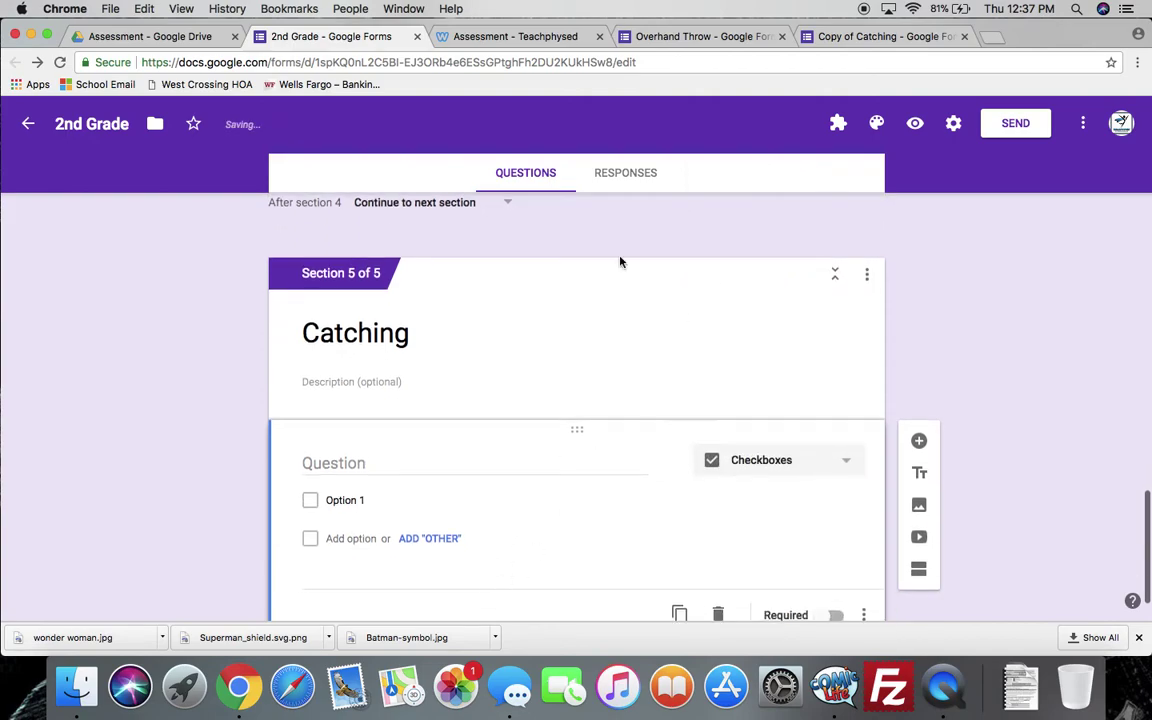
Paste the first two catching criteria from 'Copy of Catching' as options 1 and 2
left_click(856, 37)
left_click(488, 289)
key("super+c")
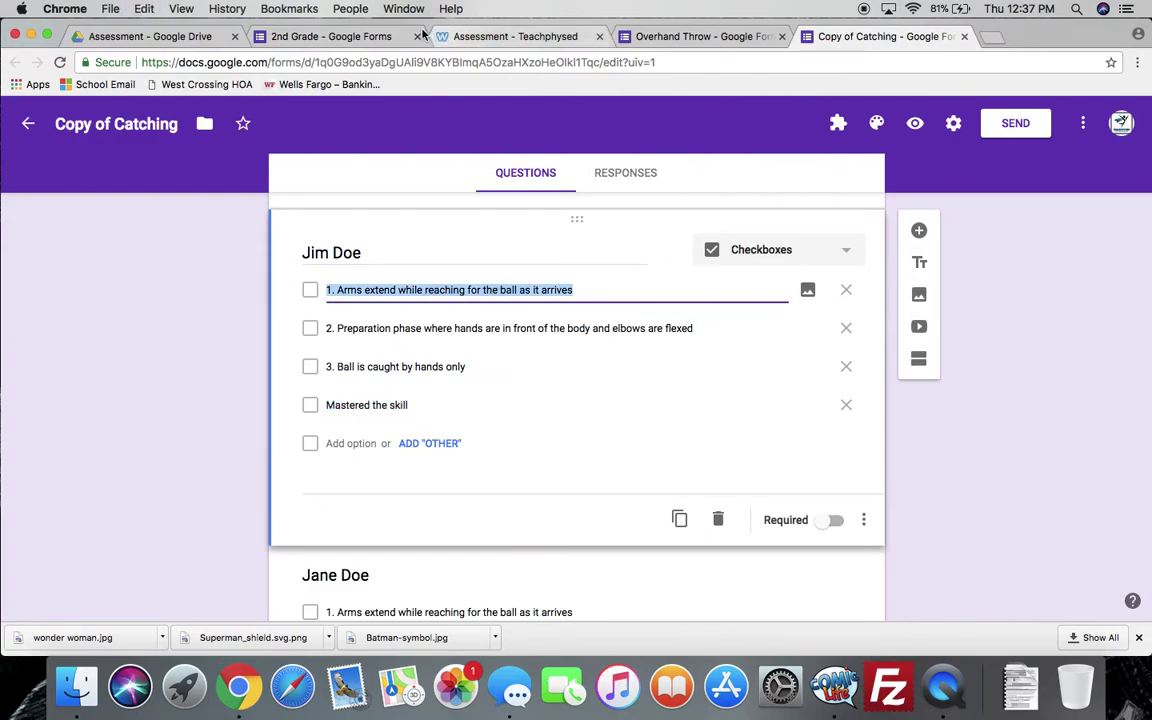
left_click(335, 37)
left_click(404, 500)
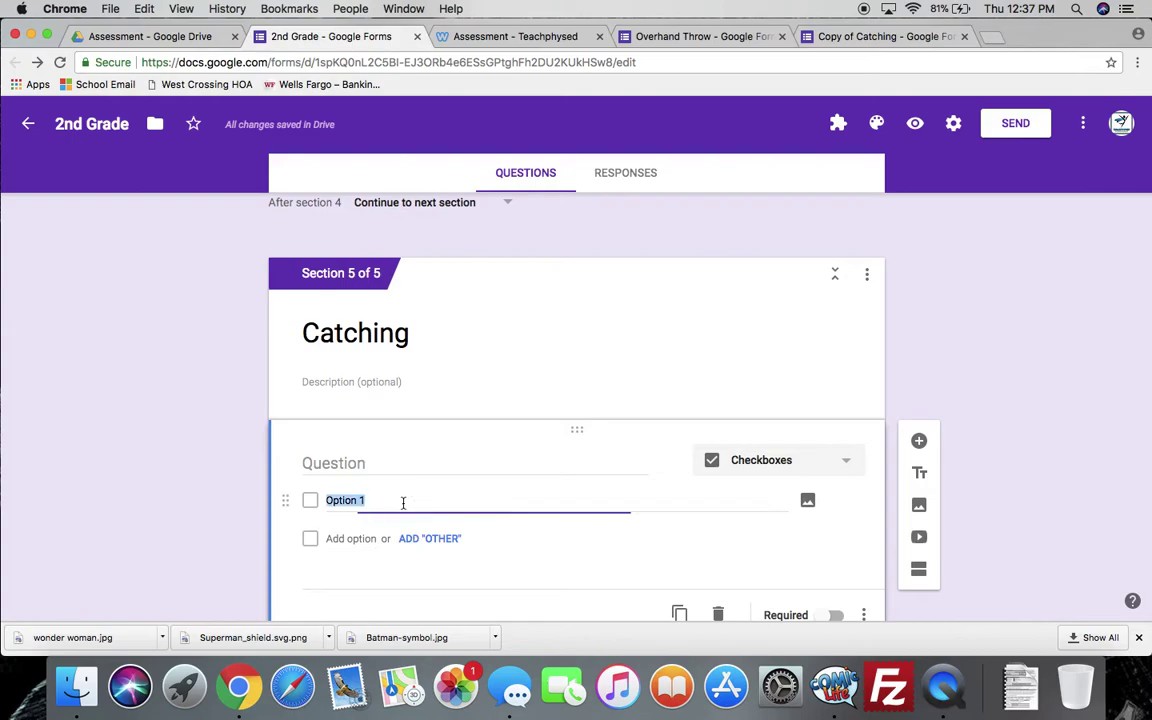
key("super+v")
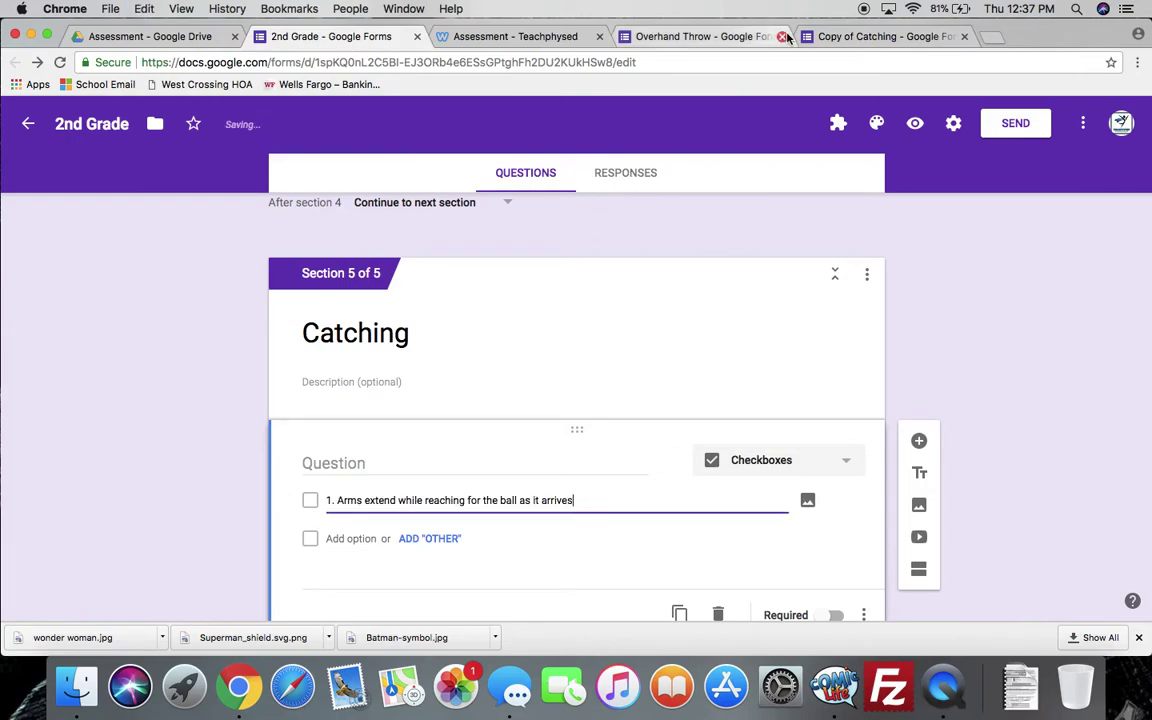
left_click(855, 37)
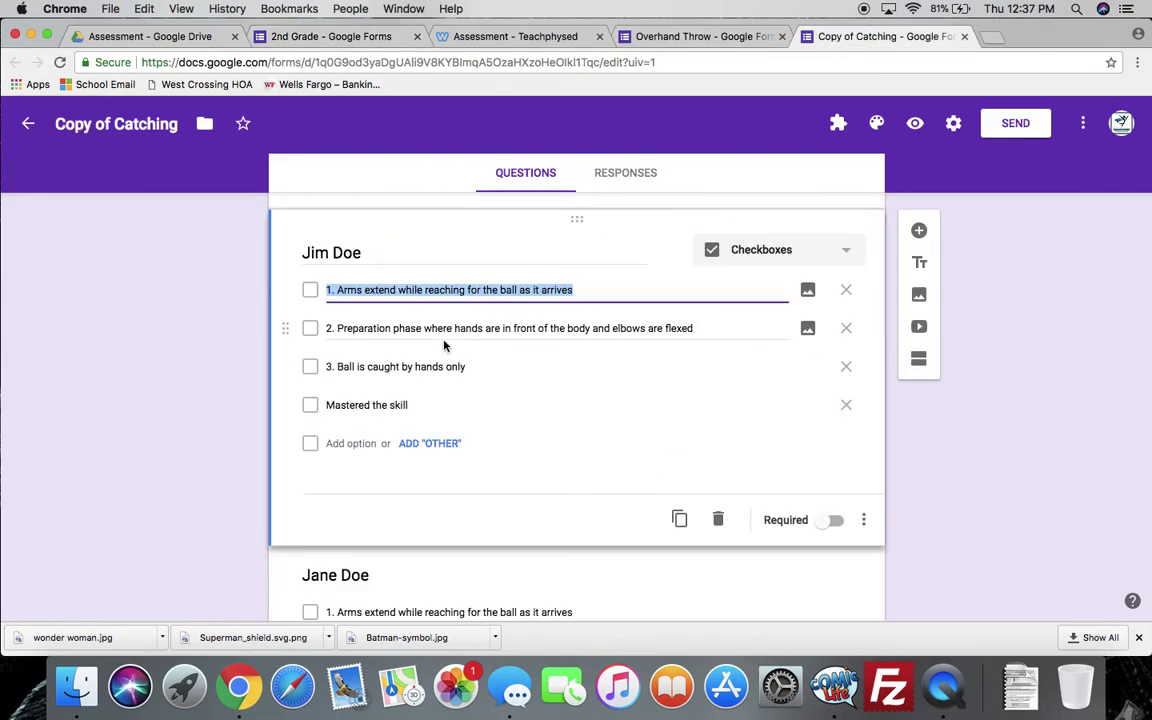
left_click(442, 330)
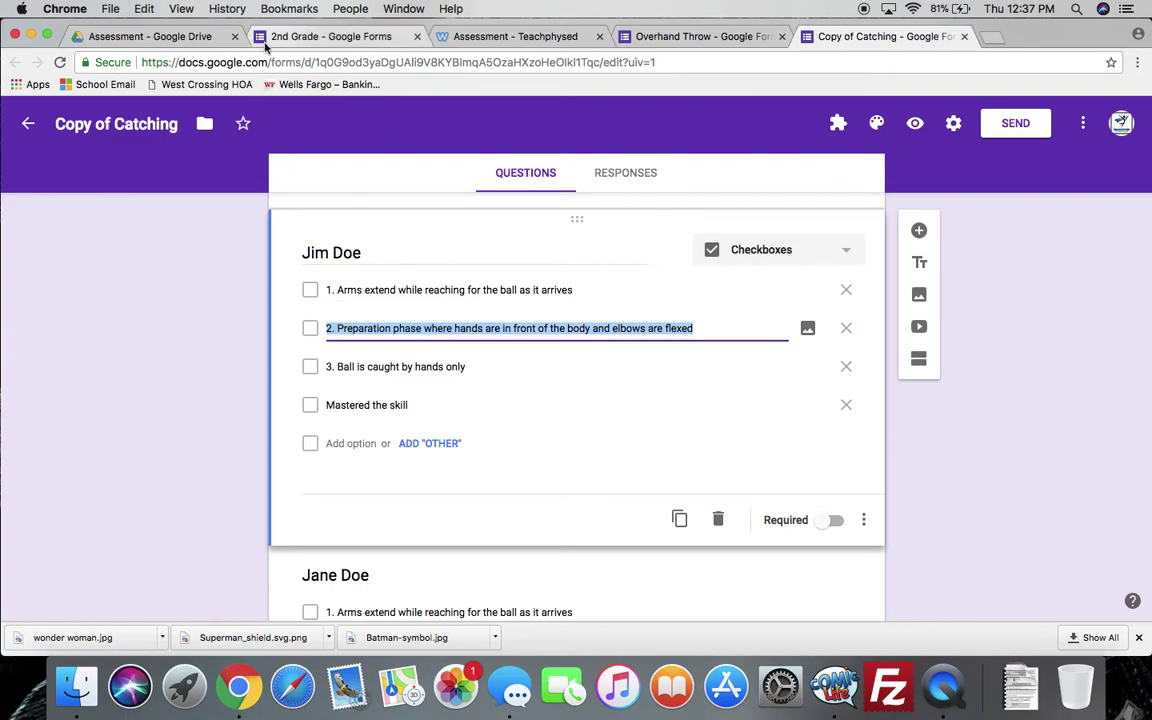
left_click(300, 37)
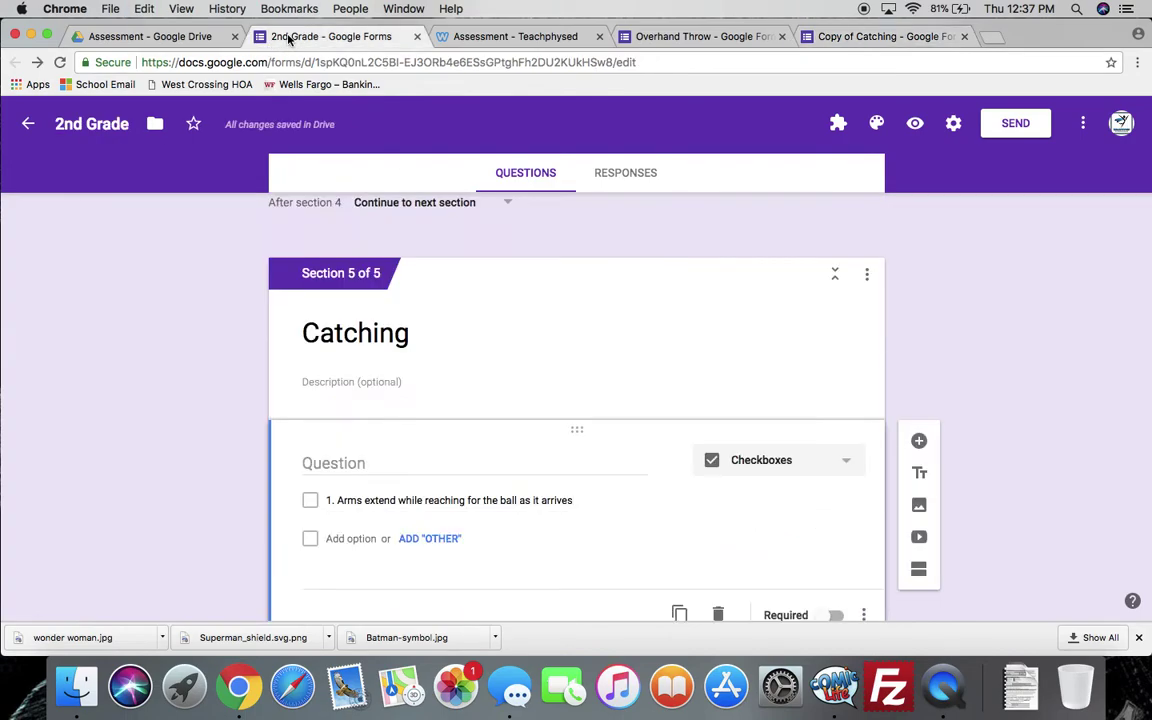
left_click(352, 538)
key("cmd+v")
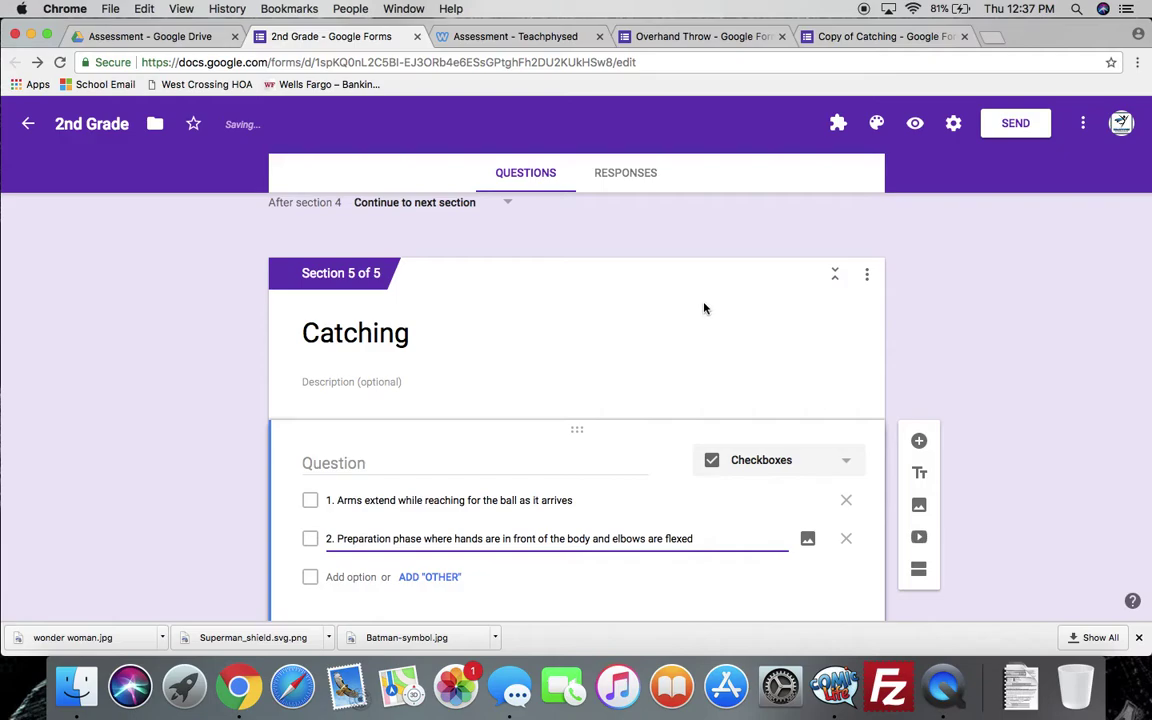
Paste '3. Ball is caught by hands only' as option 3 and add 'Mastered the skill' fourth
left_click(878, 36)
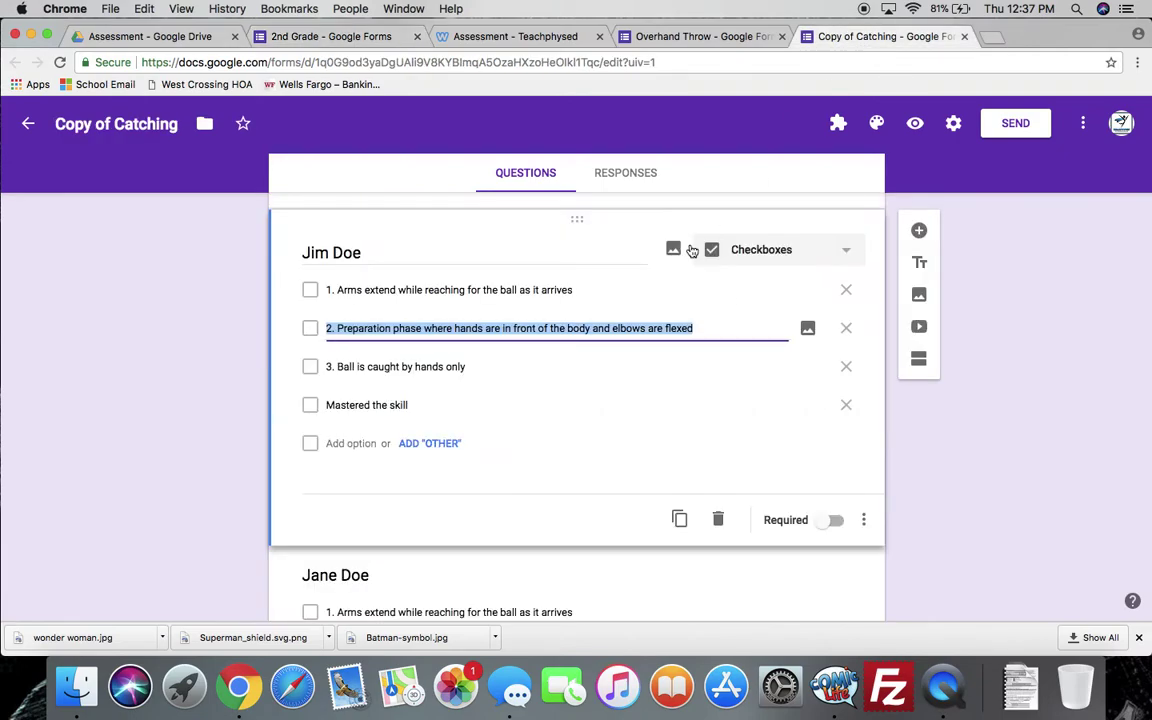
triple_click(447, 366)
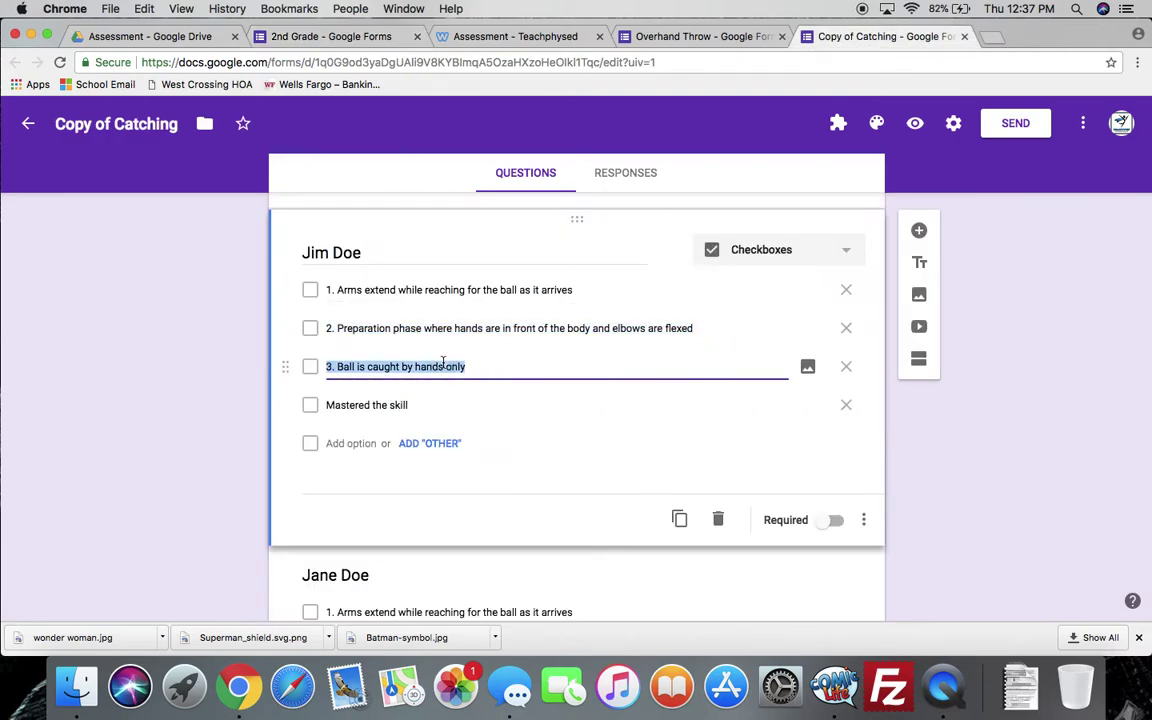
left_click(340, 36)
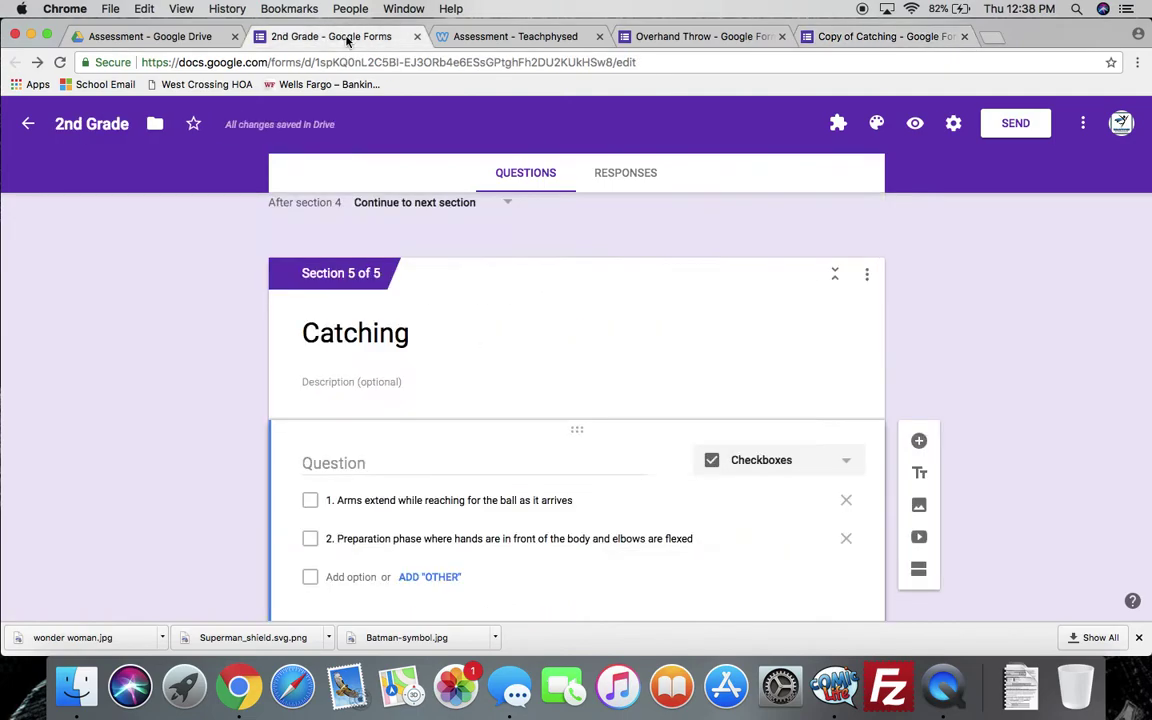
left_click(372, 577)
key("super+v")
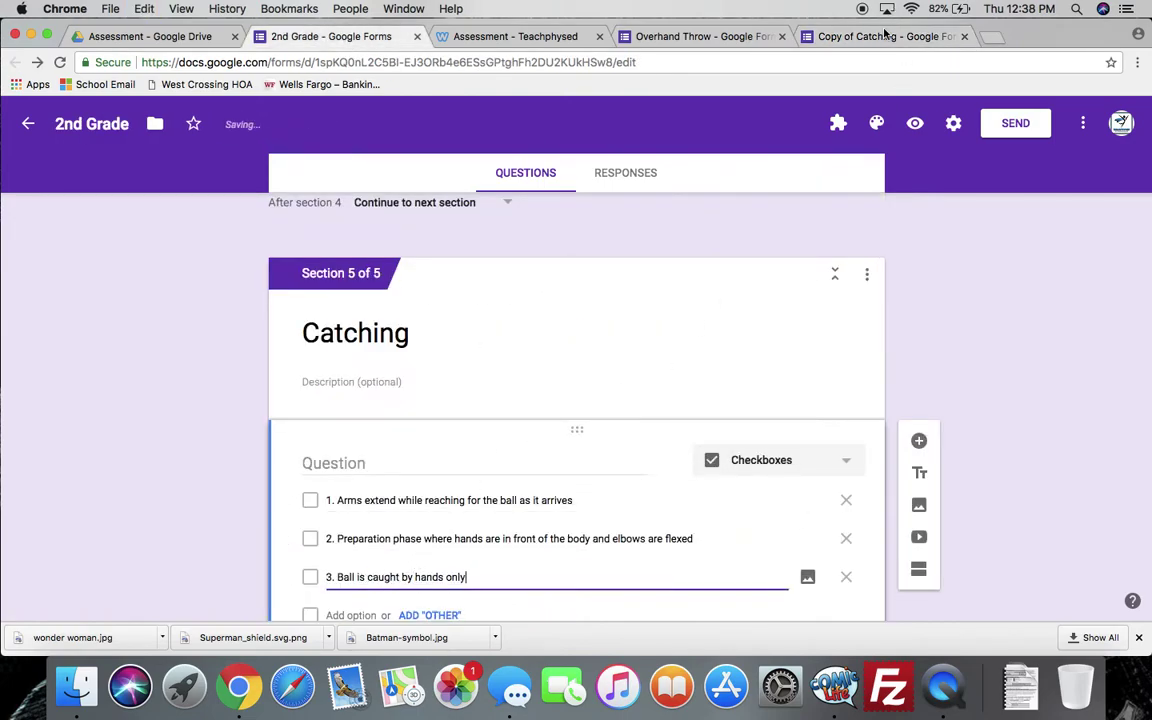
left_click(797, 32)
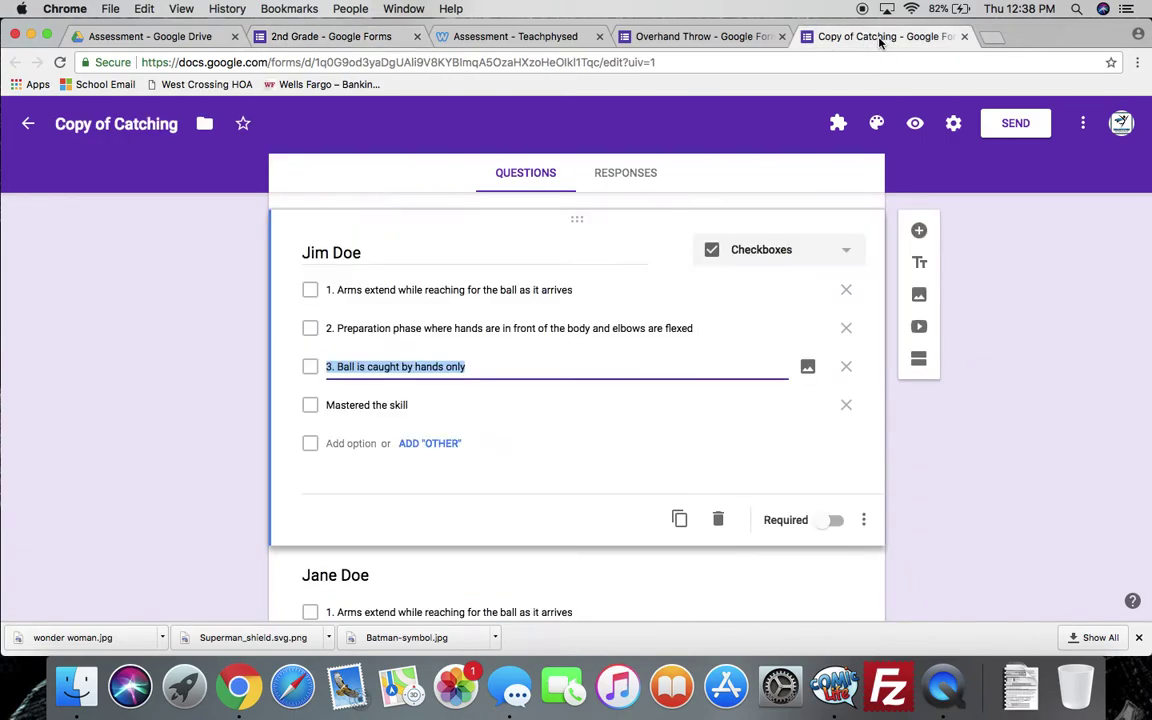
triple_click(392, 405)
key("super+c")
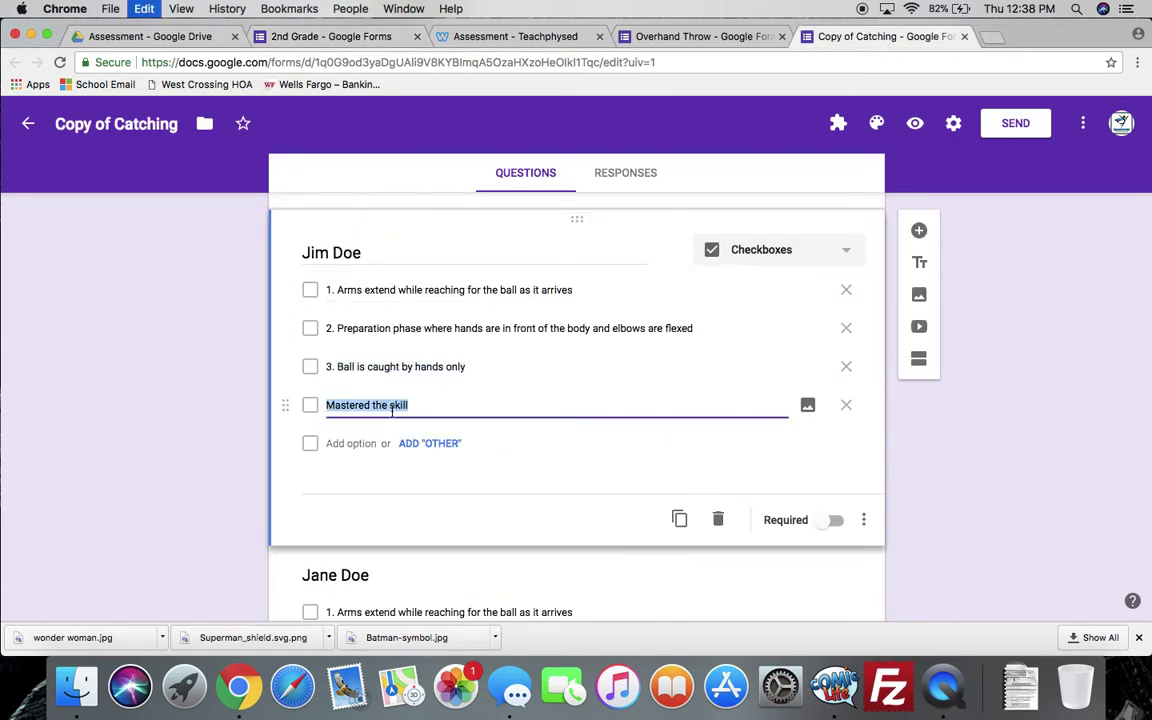
left_click(262, 36)
scroll(306, 483, "down", 3)
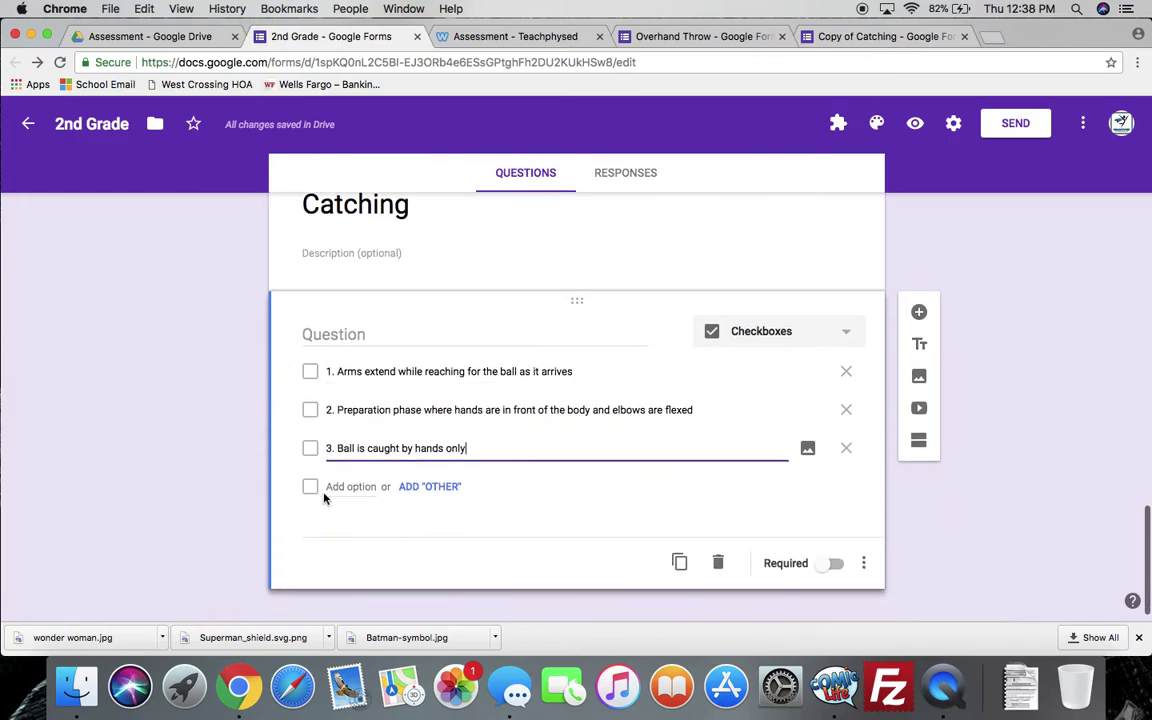
left_click(343, 486)
key("super+v")
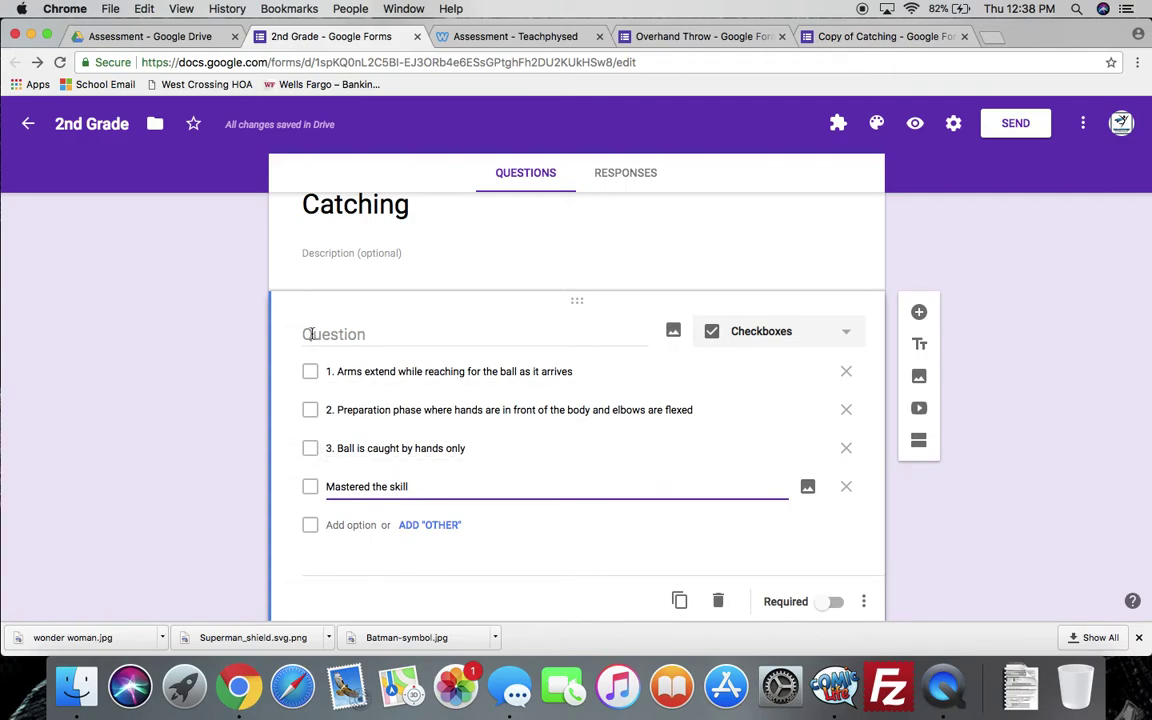
scroll(380, 468, "down", 2)
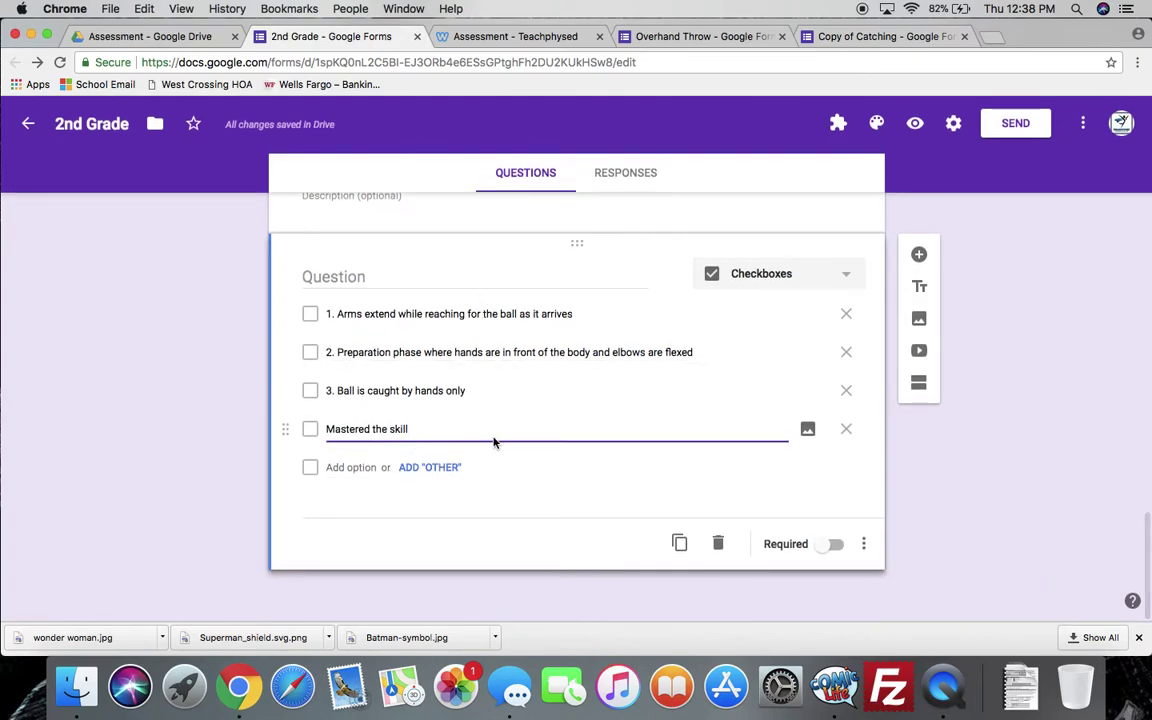
scroll(500, 466, "down", 1)
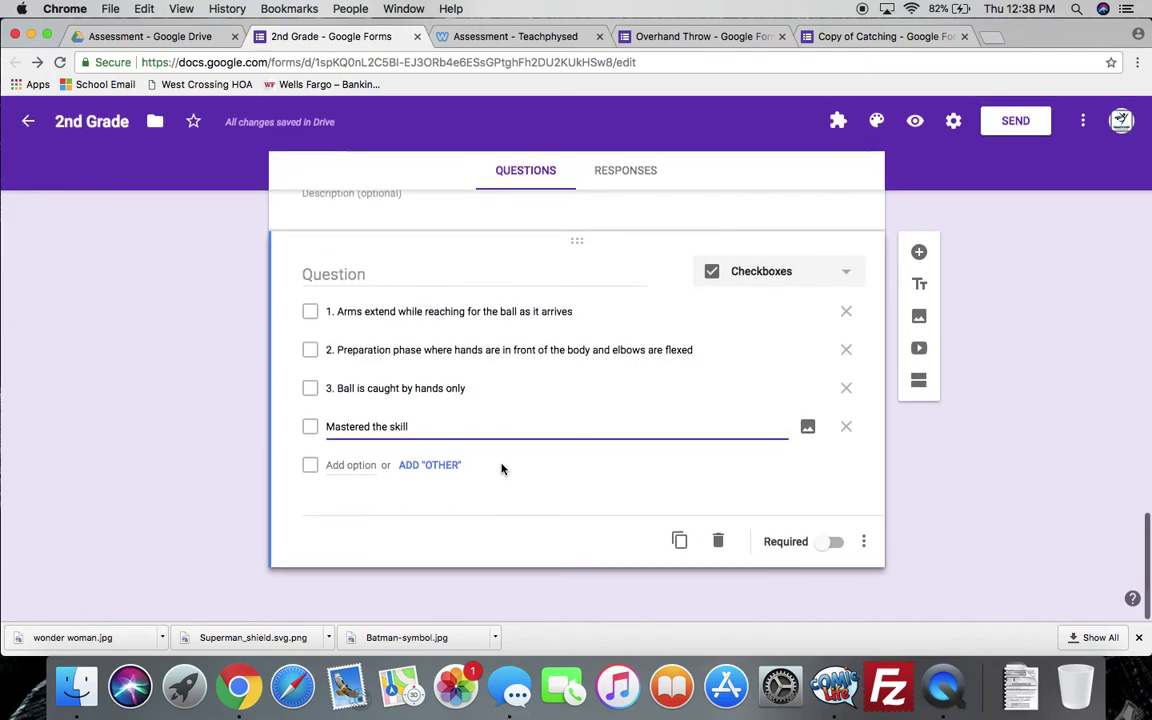
Add a new section titled 'Throwing - Overhand' holding a blank checkboxes question
left_click(922, 386)
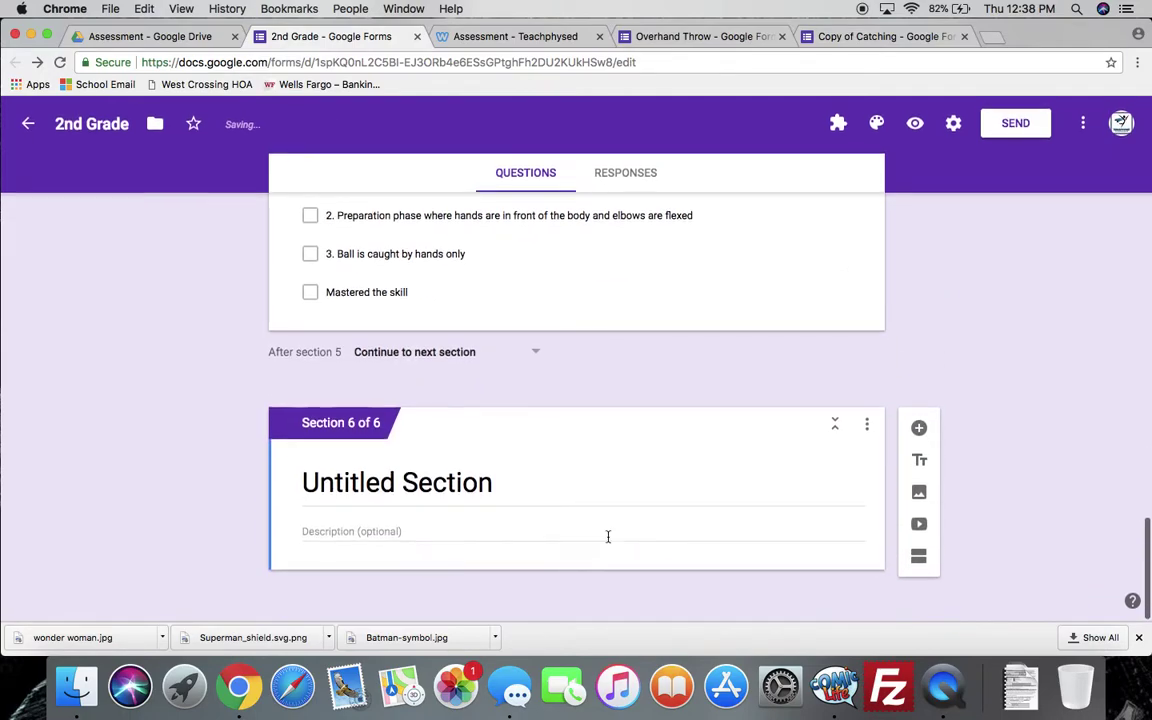
type("Th")
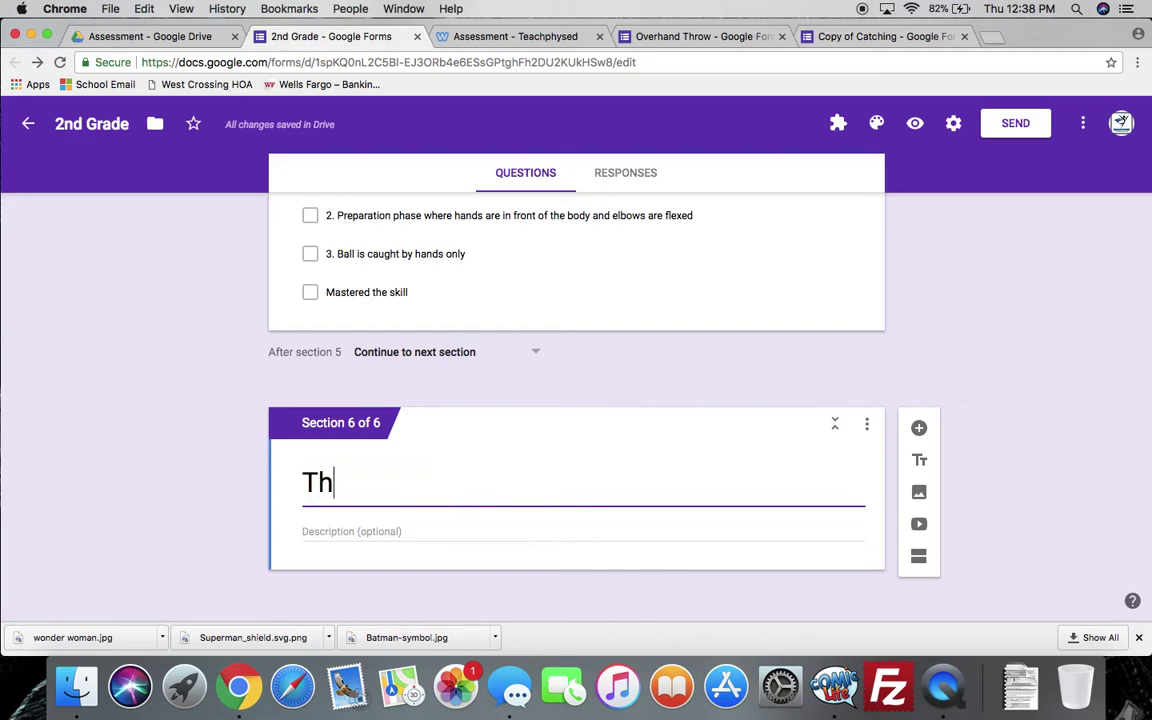
type("rowing")
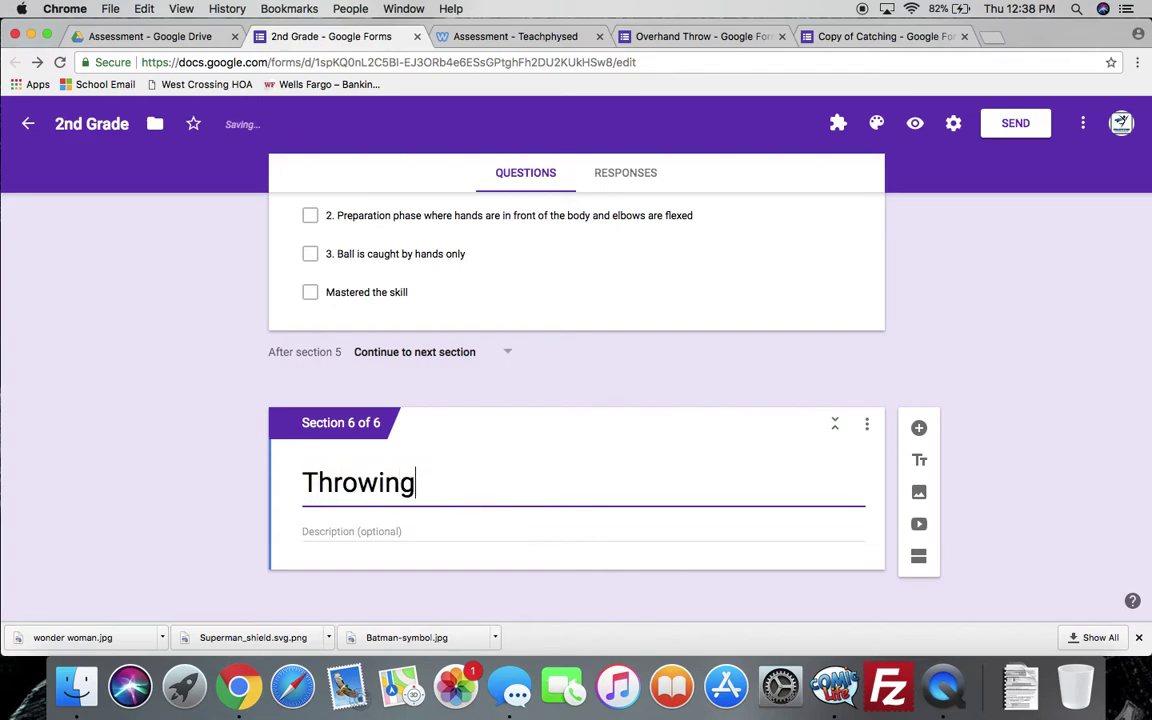
type(" - Overhand")
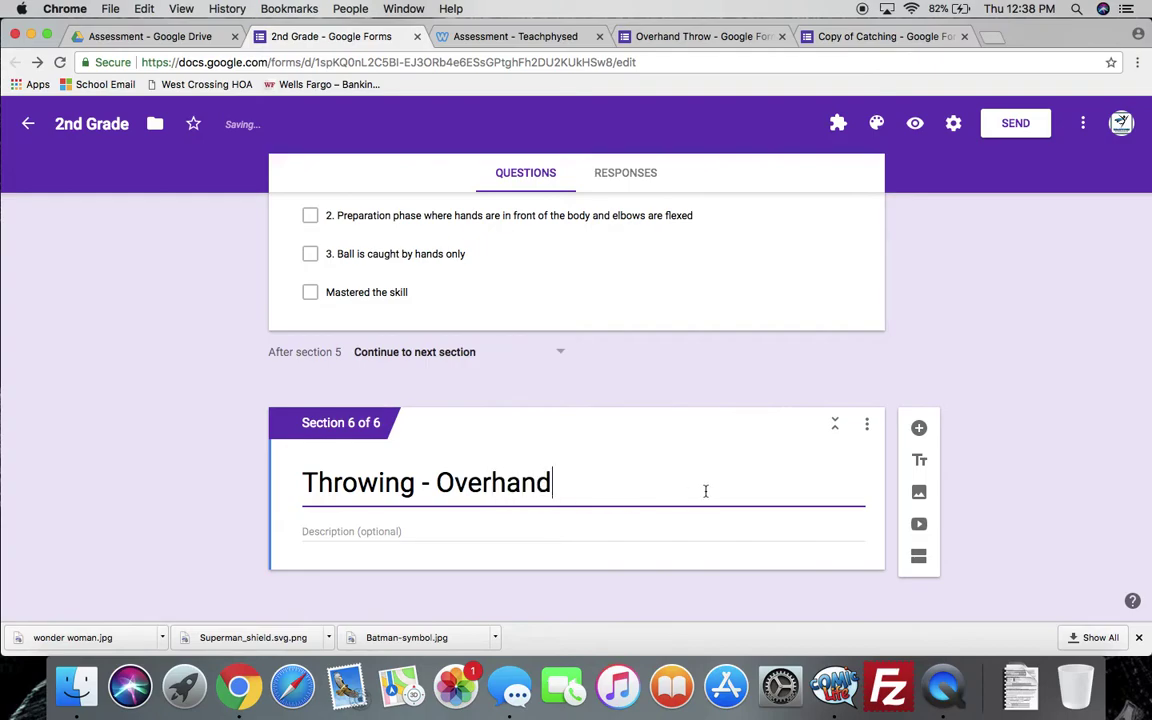
left_click(919, 431)
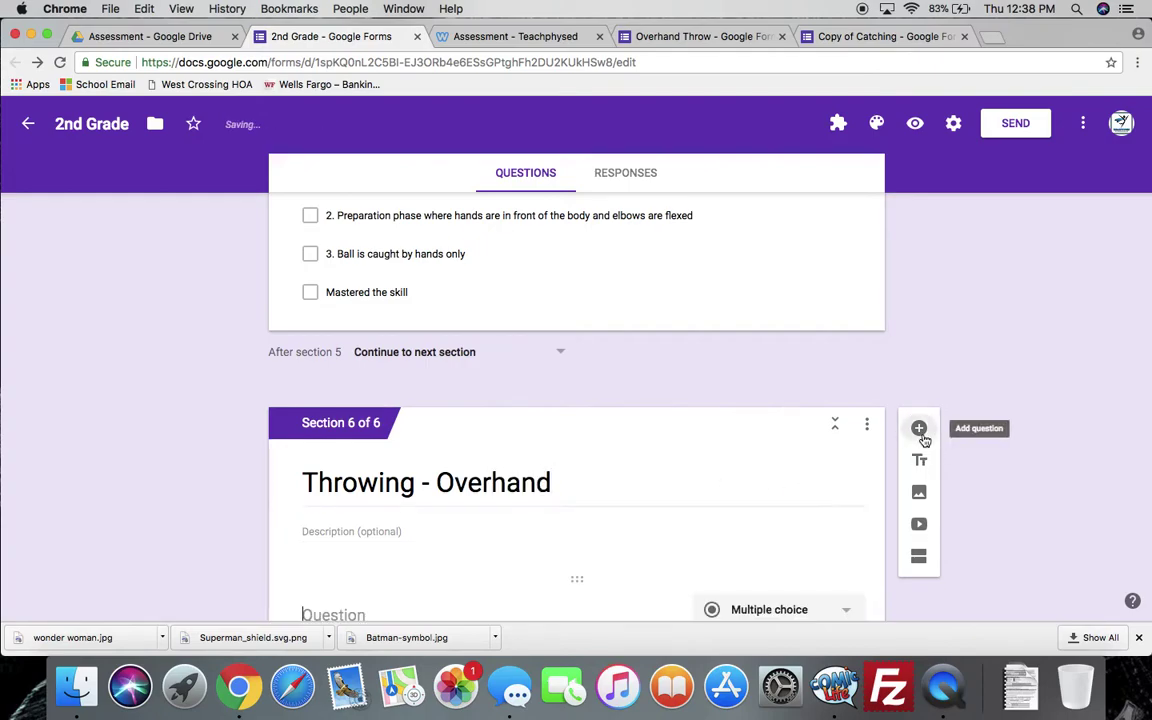
left_click(759, 527)
left_click(746, 311)
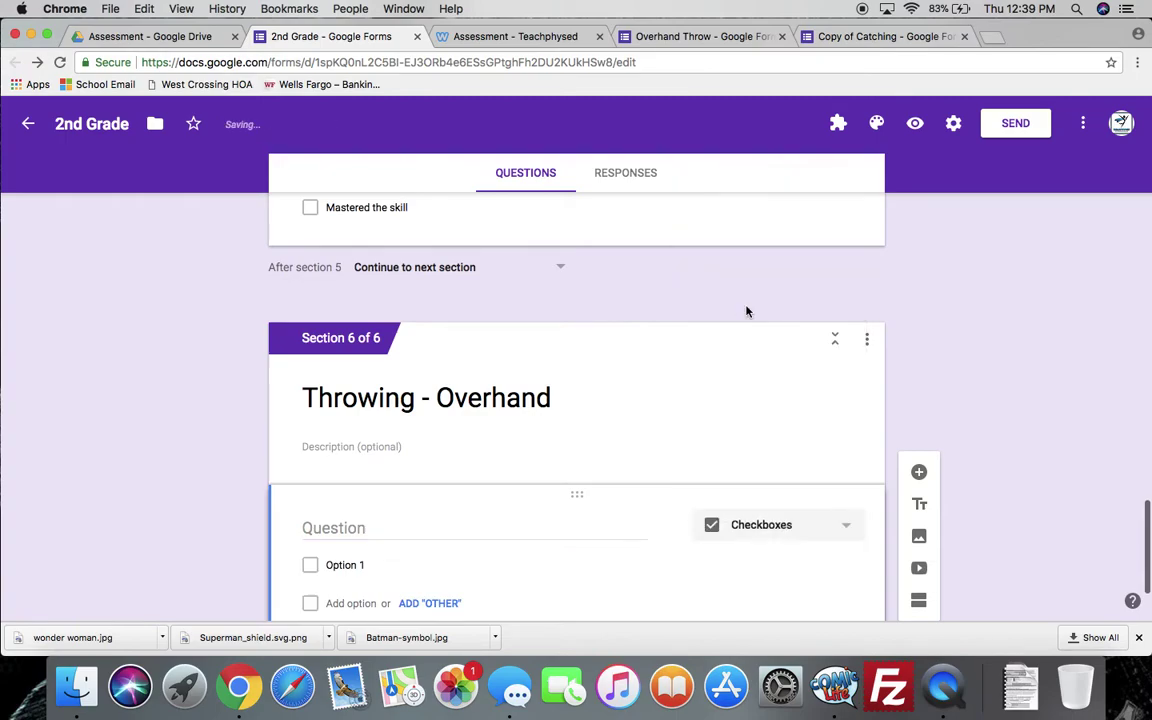
Paste the first three Overhand Throw criteria, starting with '1. Stands sideways to target', as choices
left_click(707, 38)
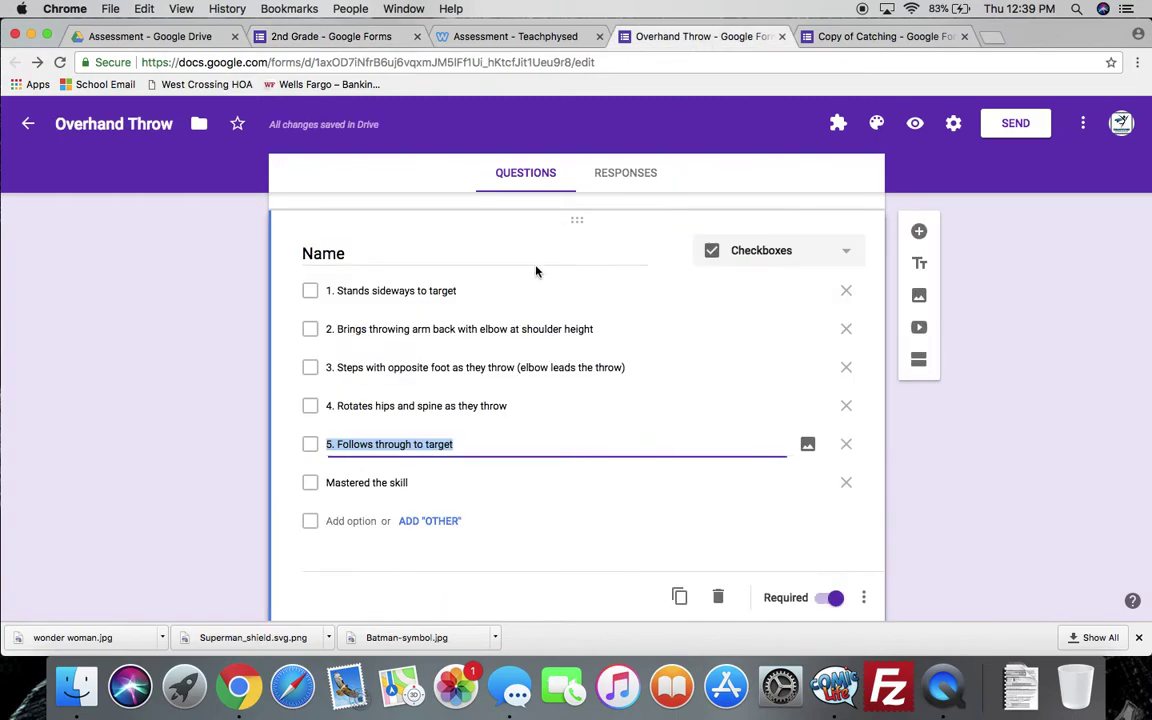
left_click(447, 291)
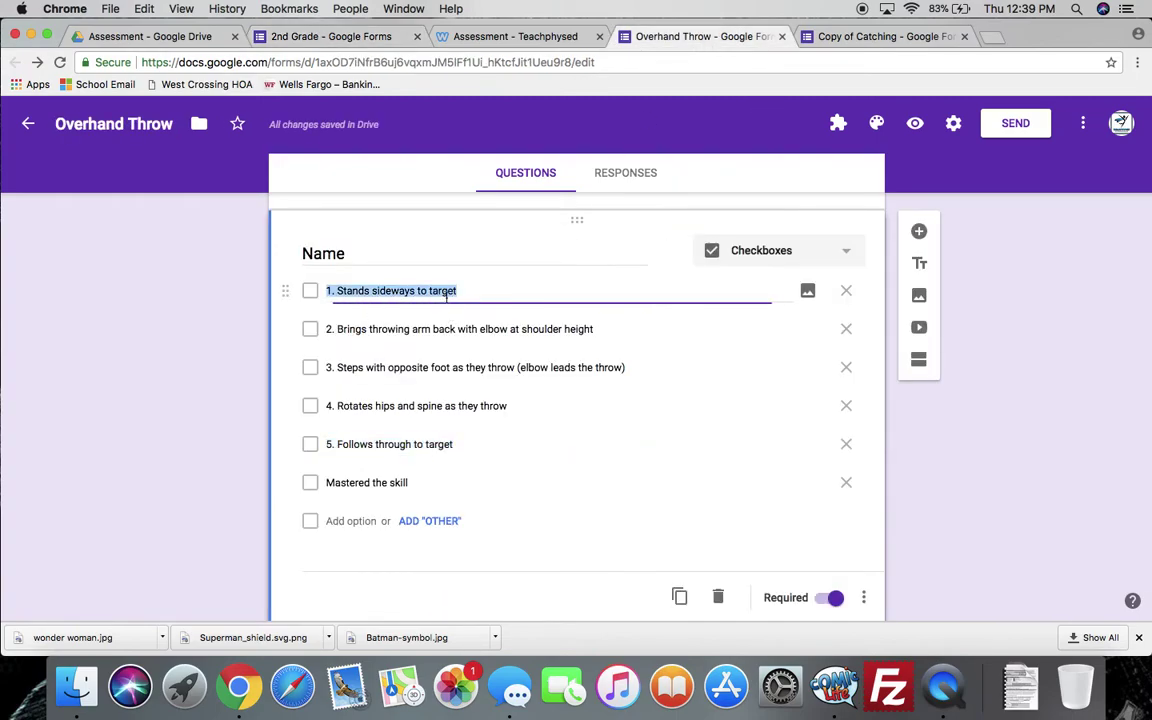
left_click(298, 36)
left_click(386, 563)
key("super+v")
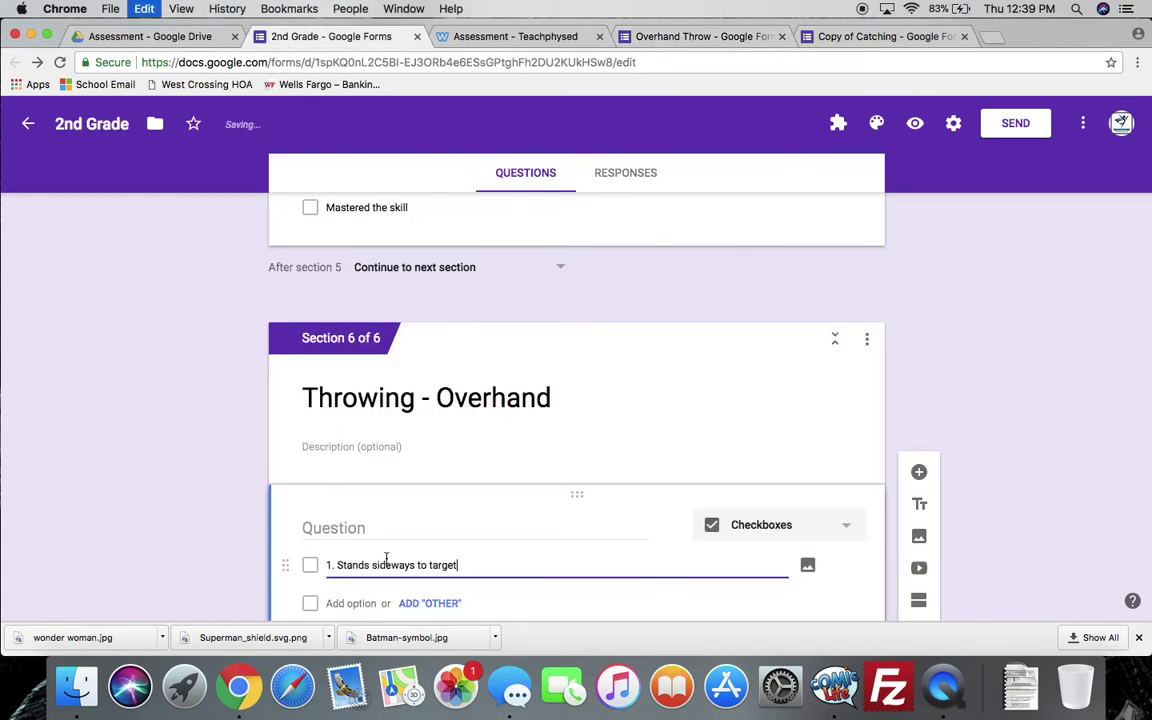
left_click(636, 40)
left_click(369, 324)
key("super+c")
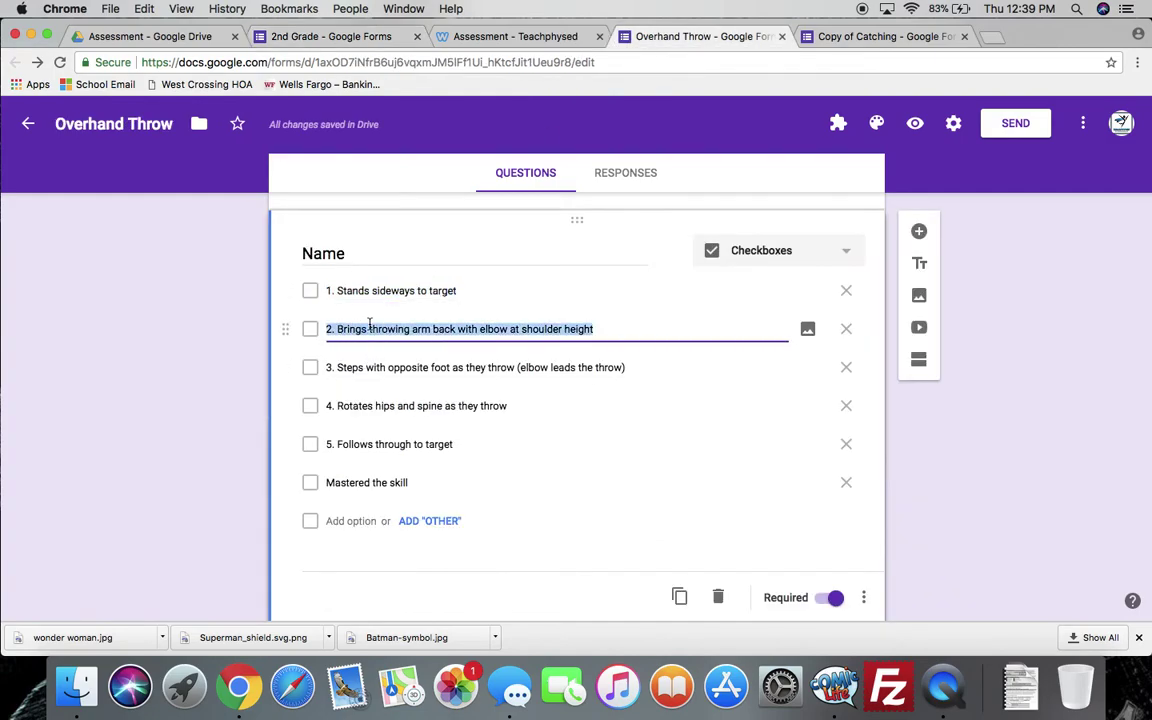
left_click(299, 43)
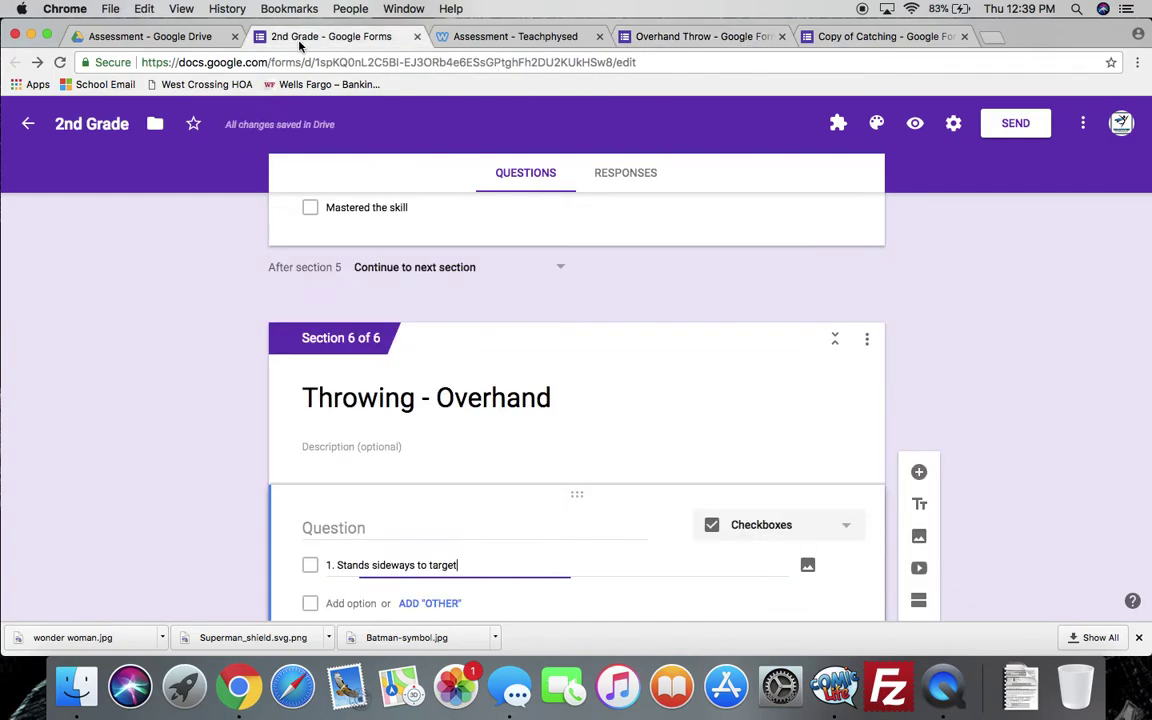
left_click(362, 603)
key("super+v")
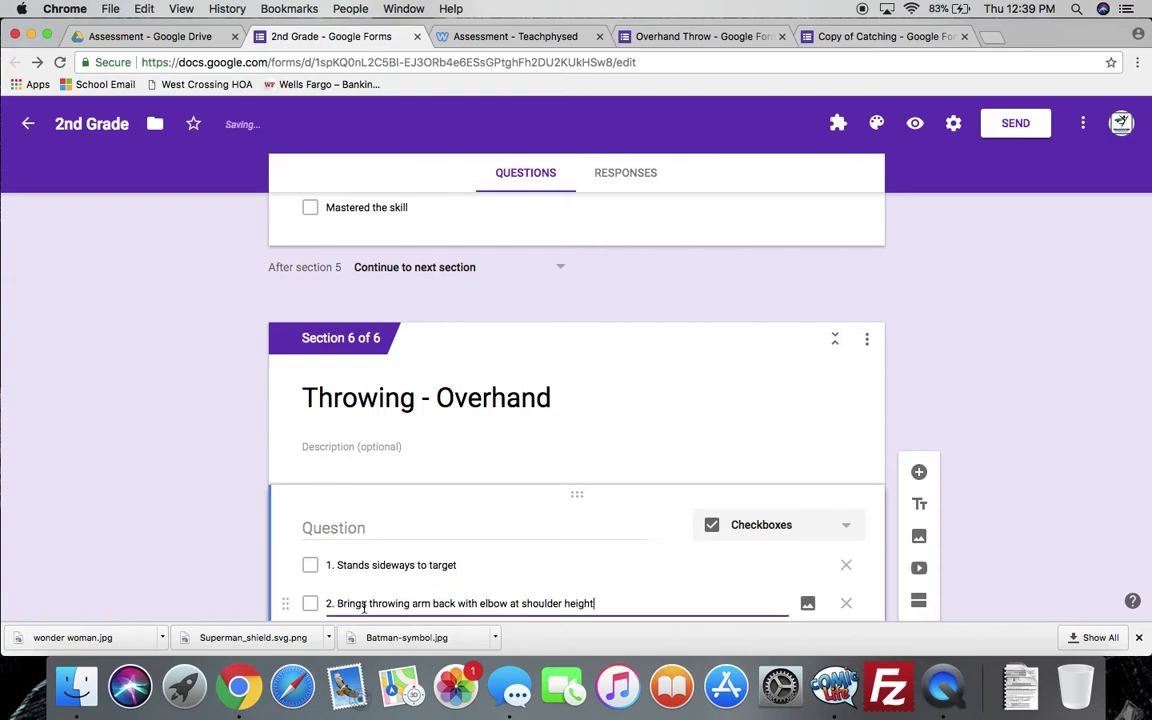
left_click(676, 33)
left_click(428, 367)
key("cmd+c")
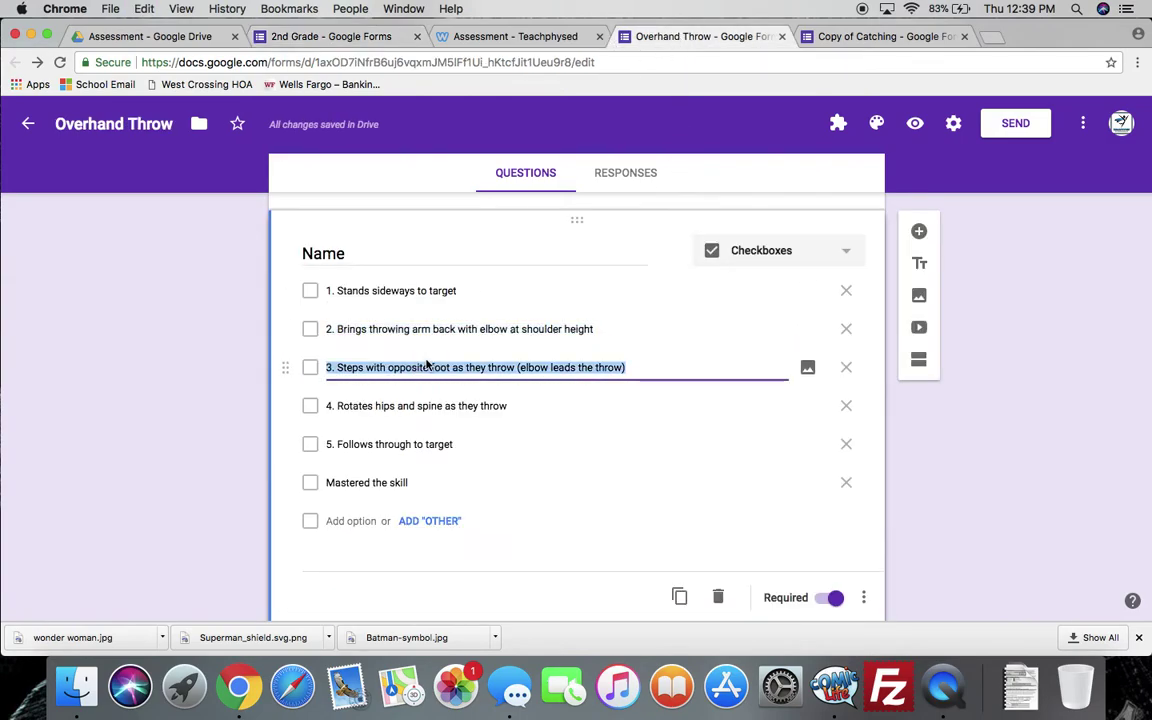
left_click(336, 37)
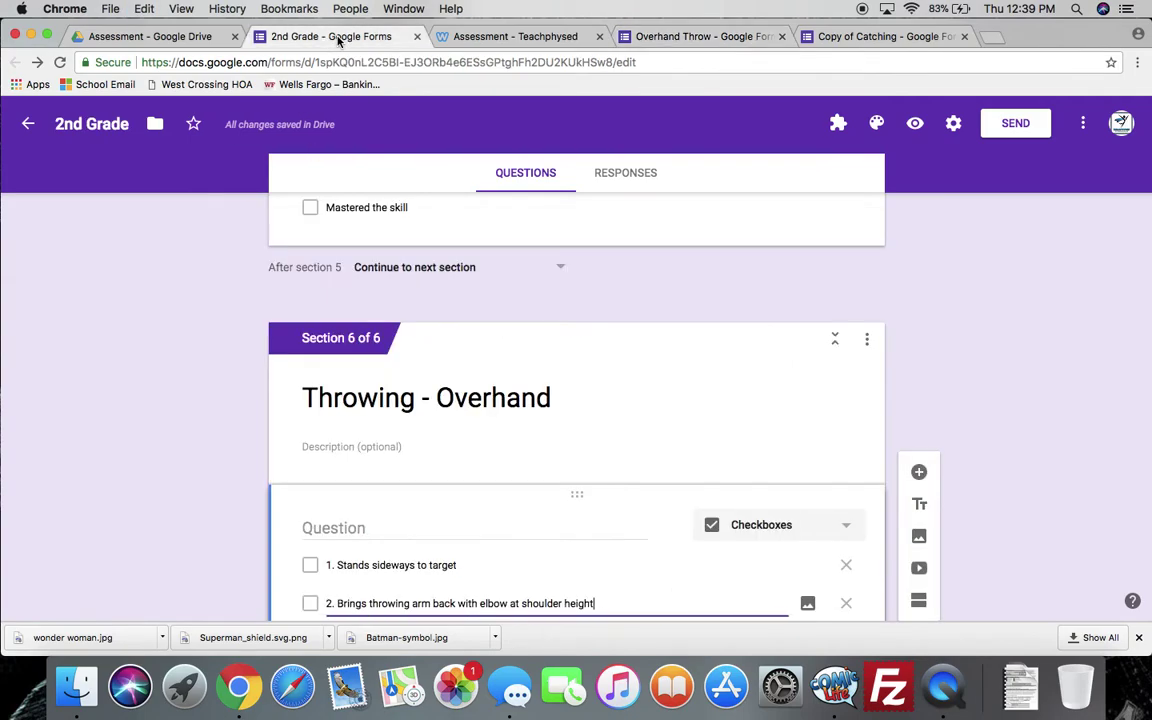
scroll(417, 306, "down", 3)
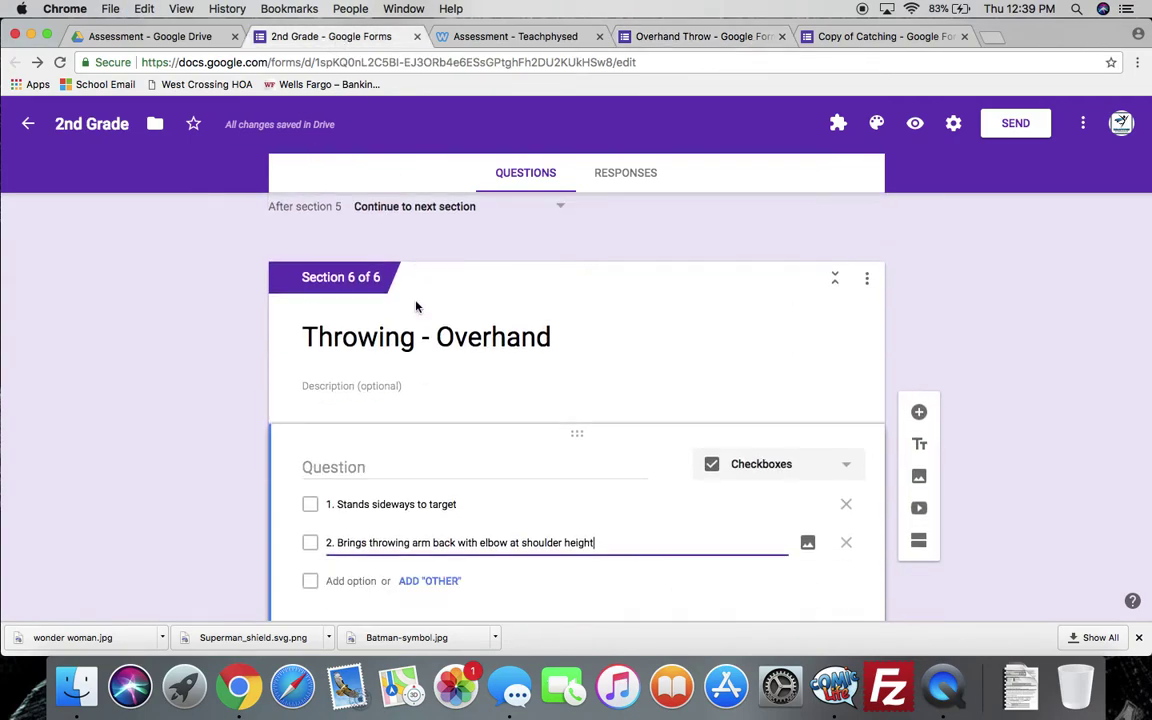
left_click(347, 468)
key("cmd+v")
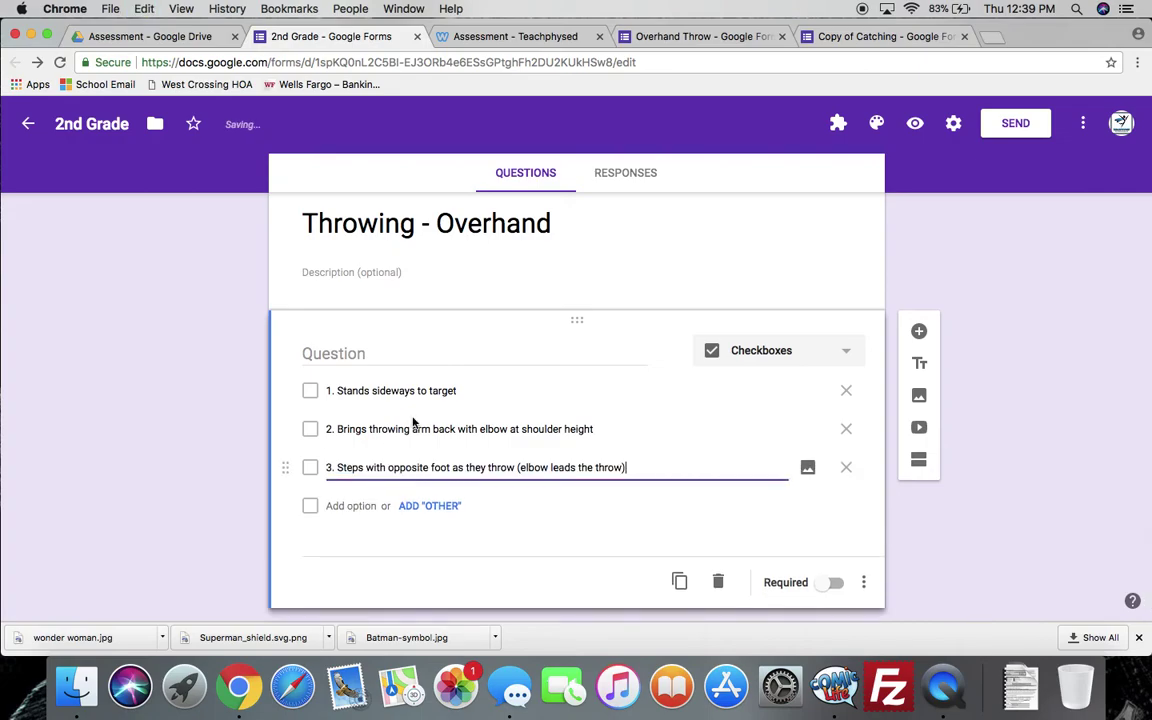
Copy criteria 4 and 5 and 'Mastered the skill' from Overhand Throw as further choices
left_click(665, 37)
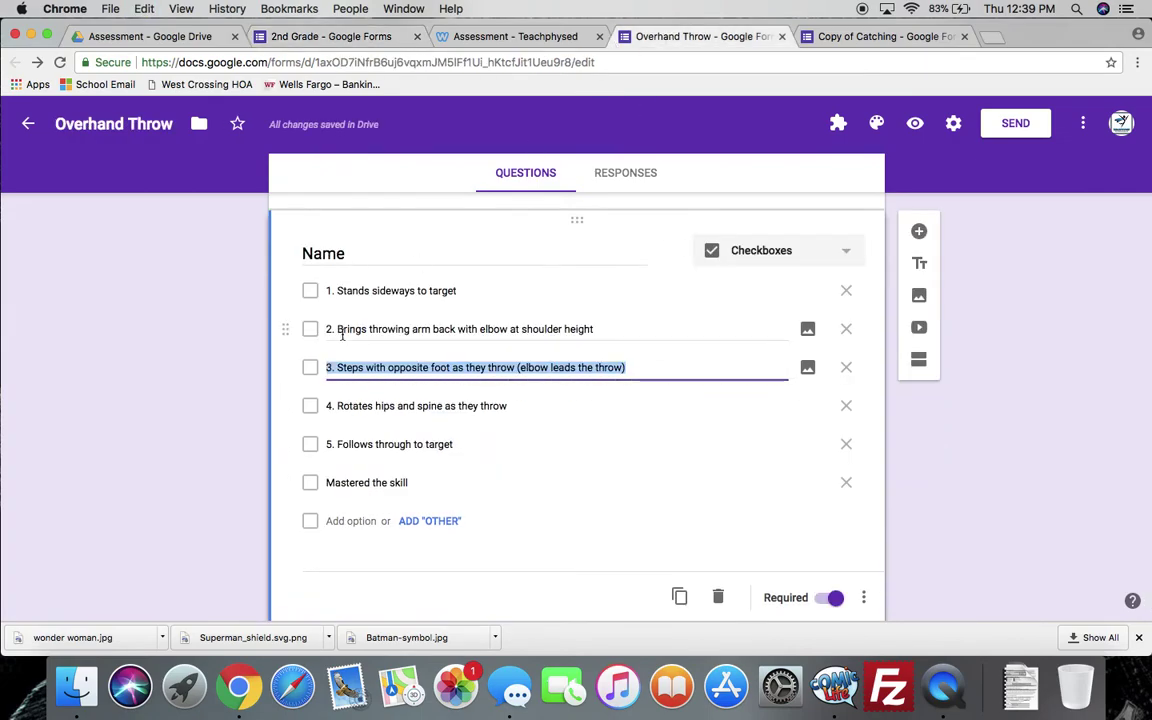
triple_click(422, 405)
key("cmd+c")
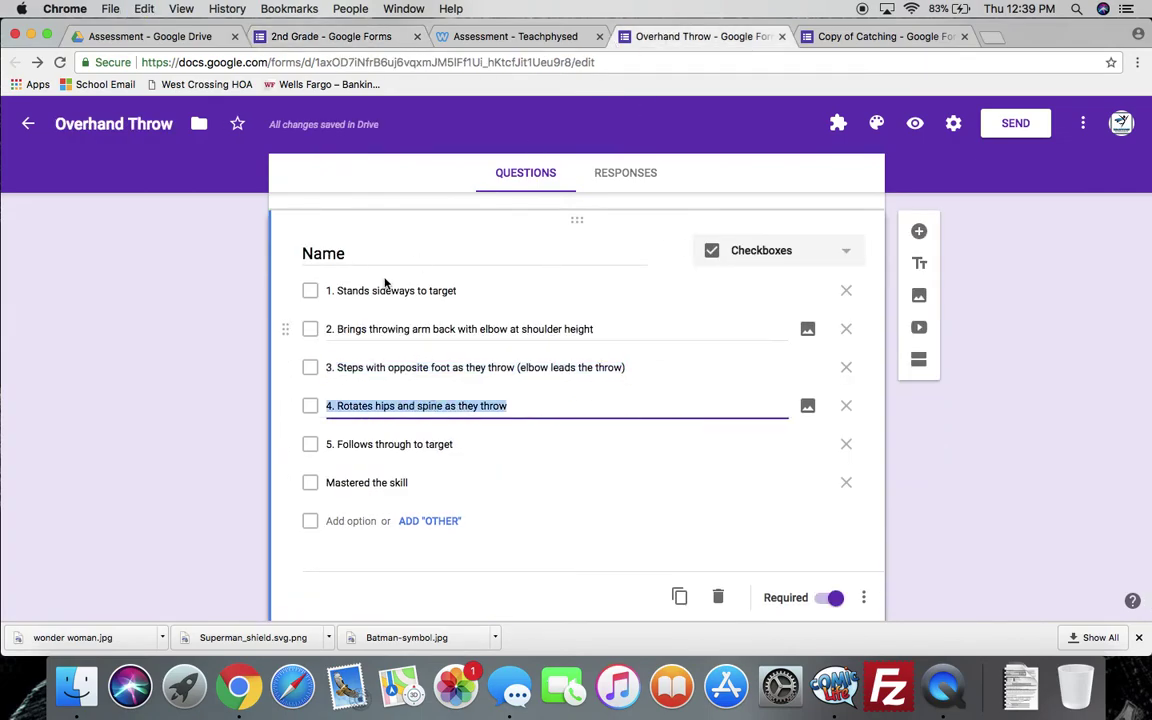
left_click(308, 36)
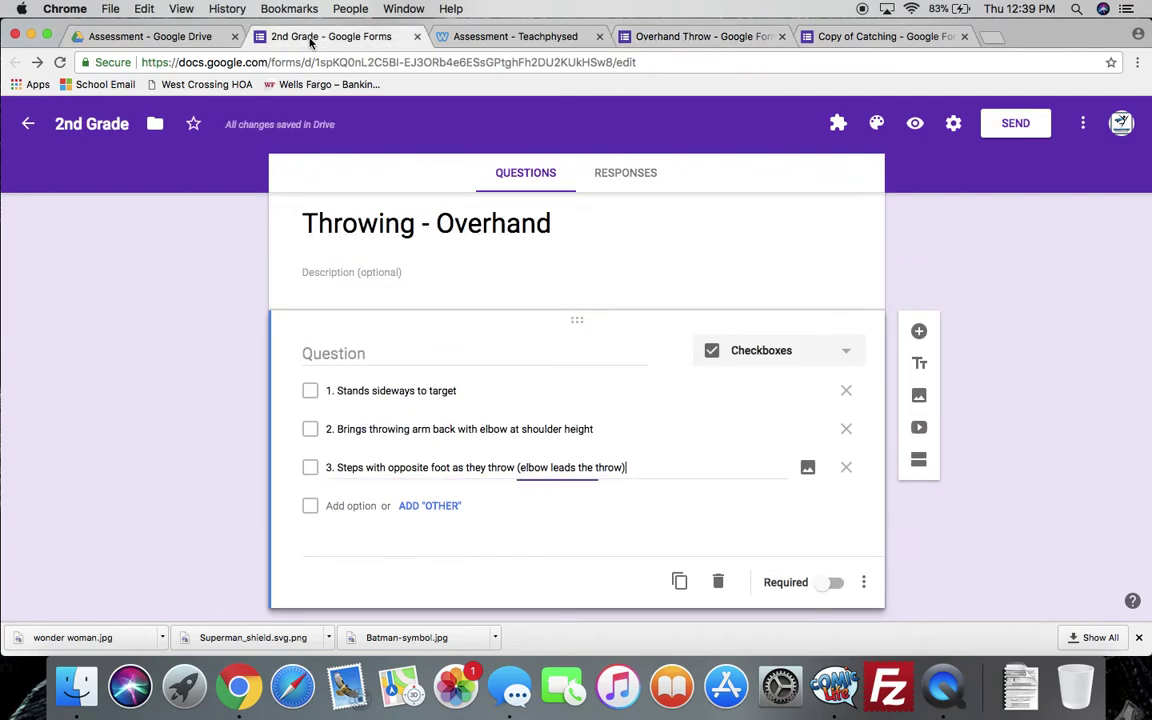
left_click(369, 506)
key("cmd+v")
left_click(660, 36)
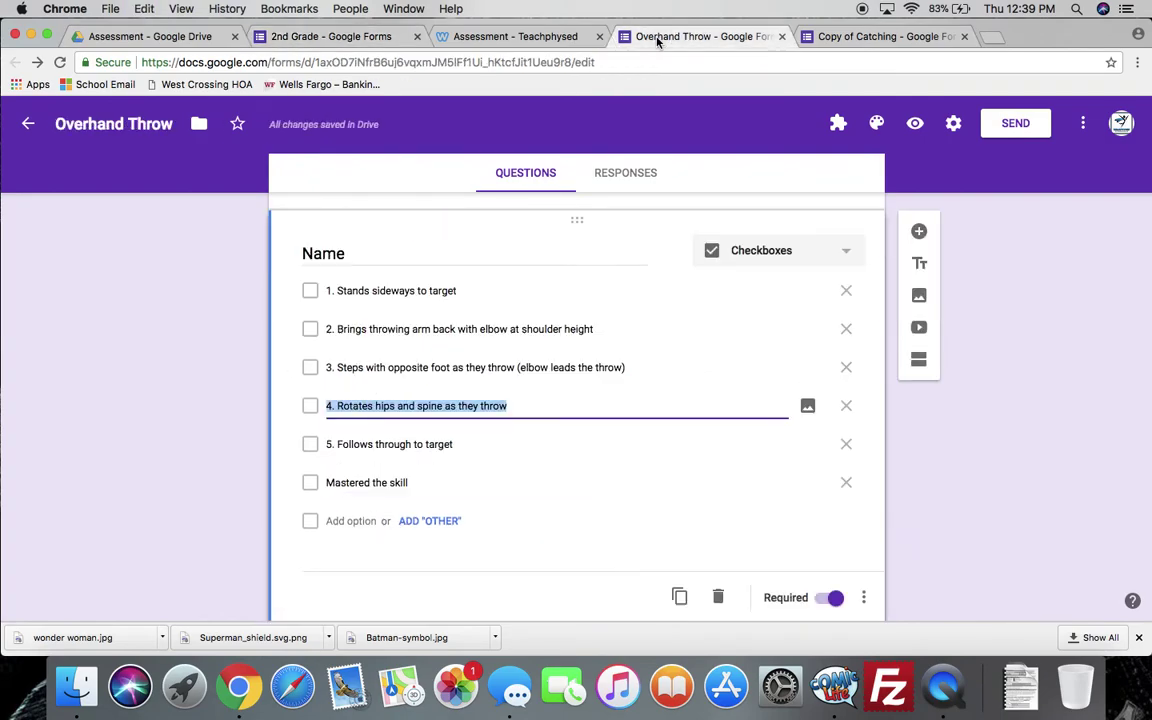
triple_click(389, 444)
key("super+c")
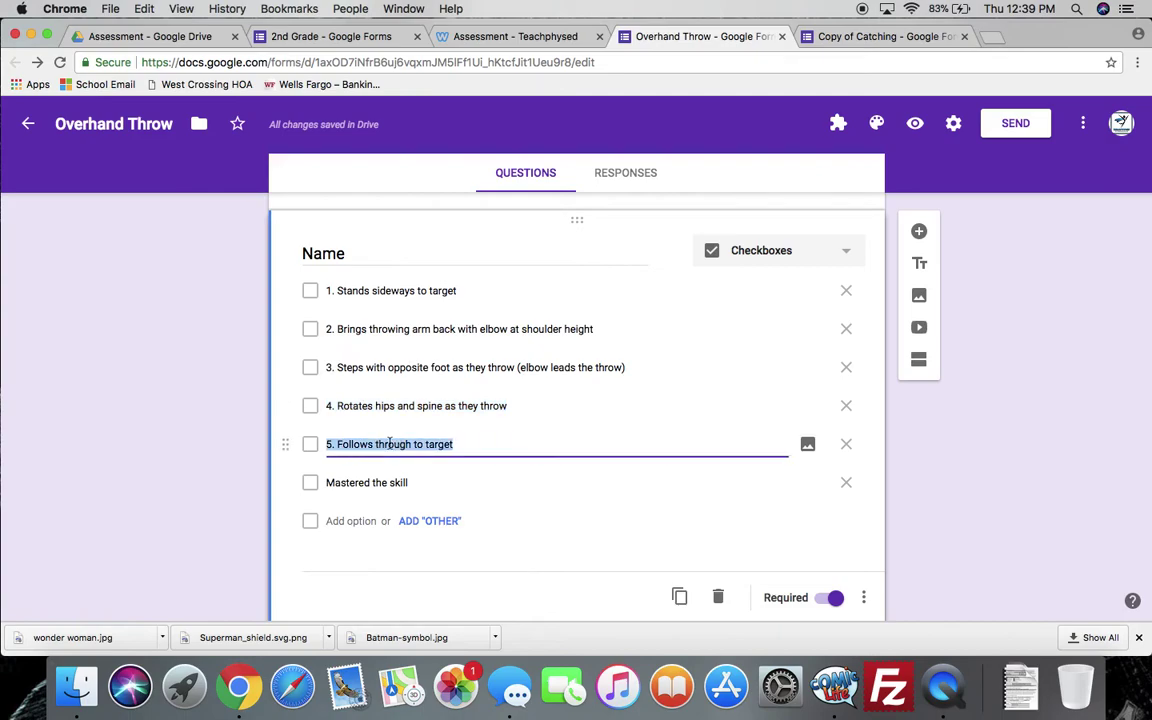
left_click(290, 36)
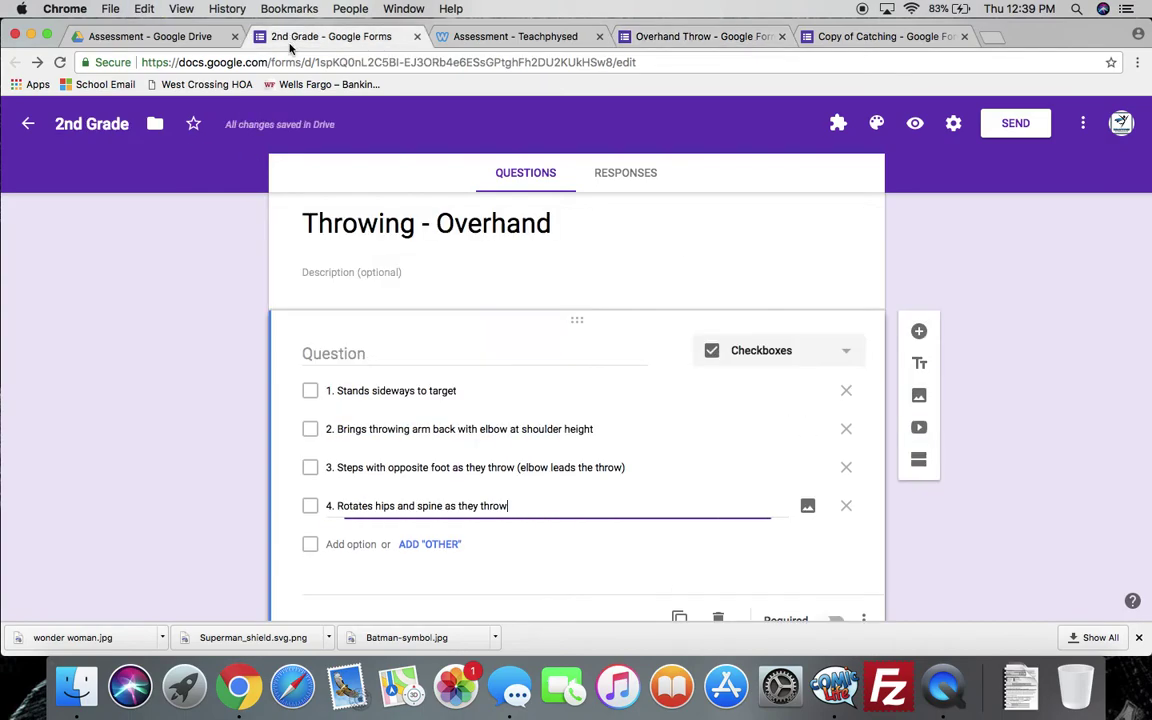
left_click(340, 544)
key("super+v")
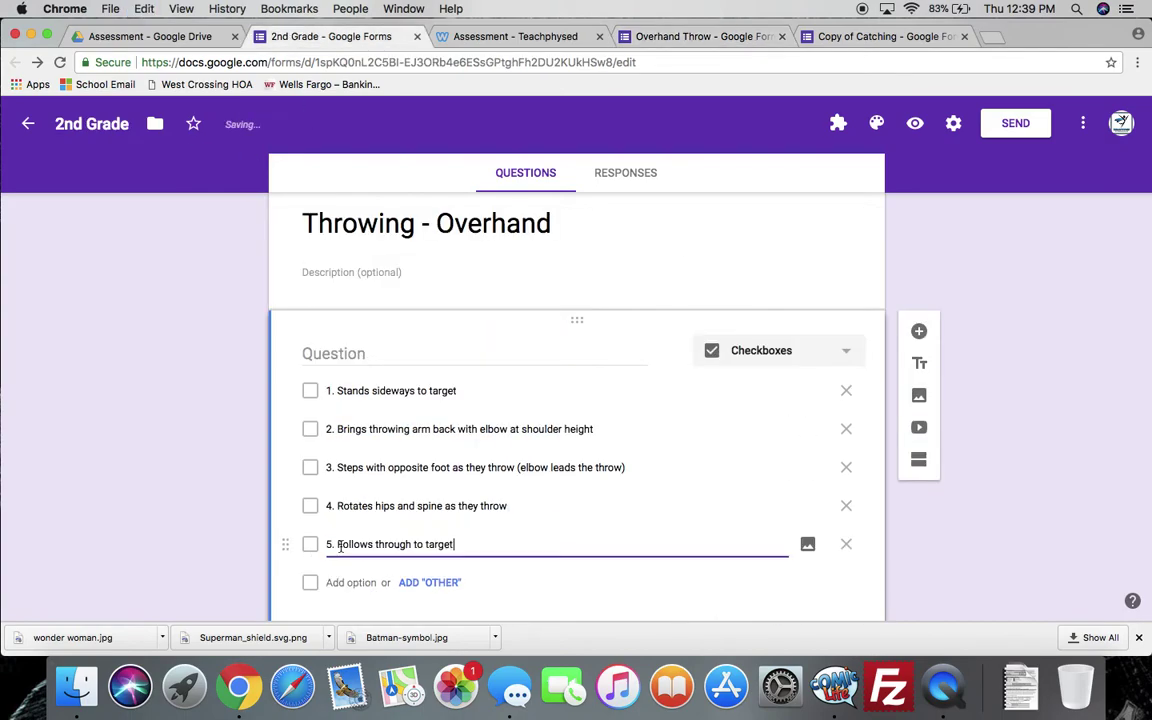
left_click(697, 37)
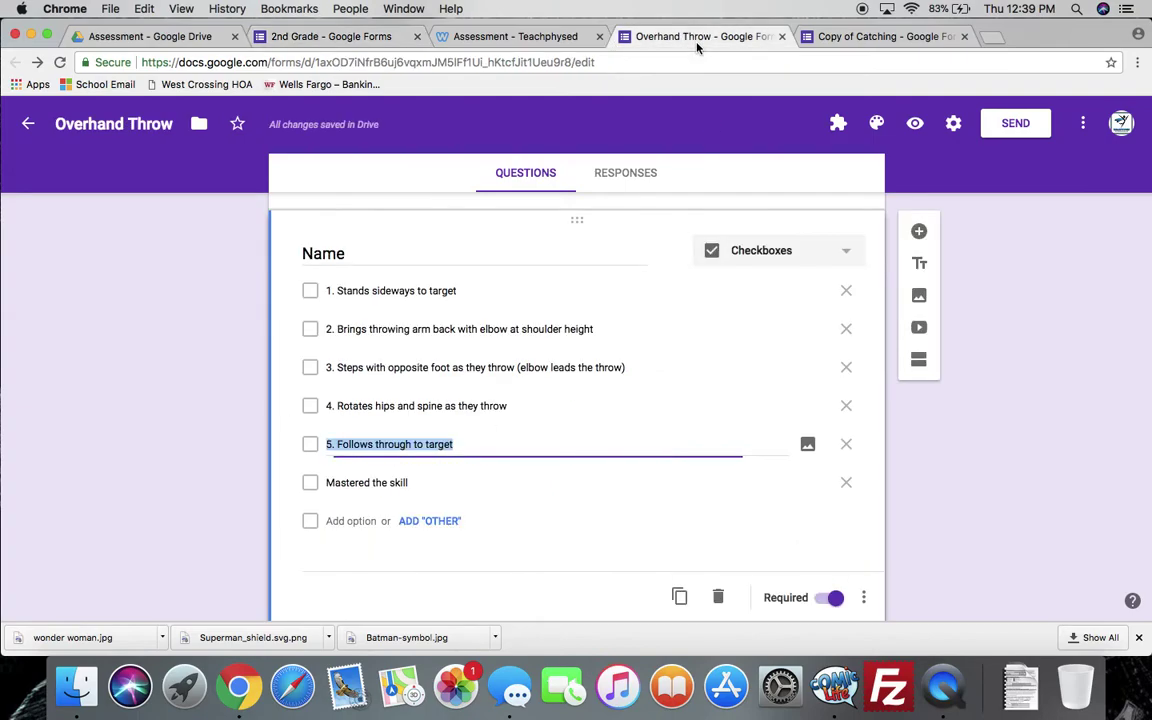
triple_click(355, 484)
key("super+c")
left_click(312, 37)
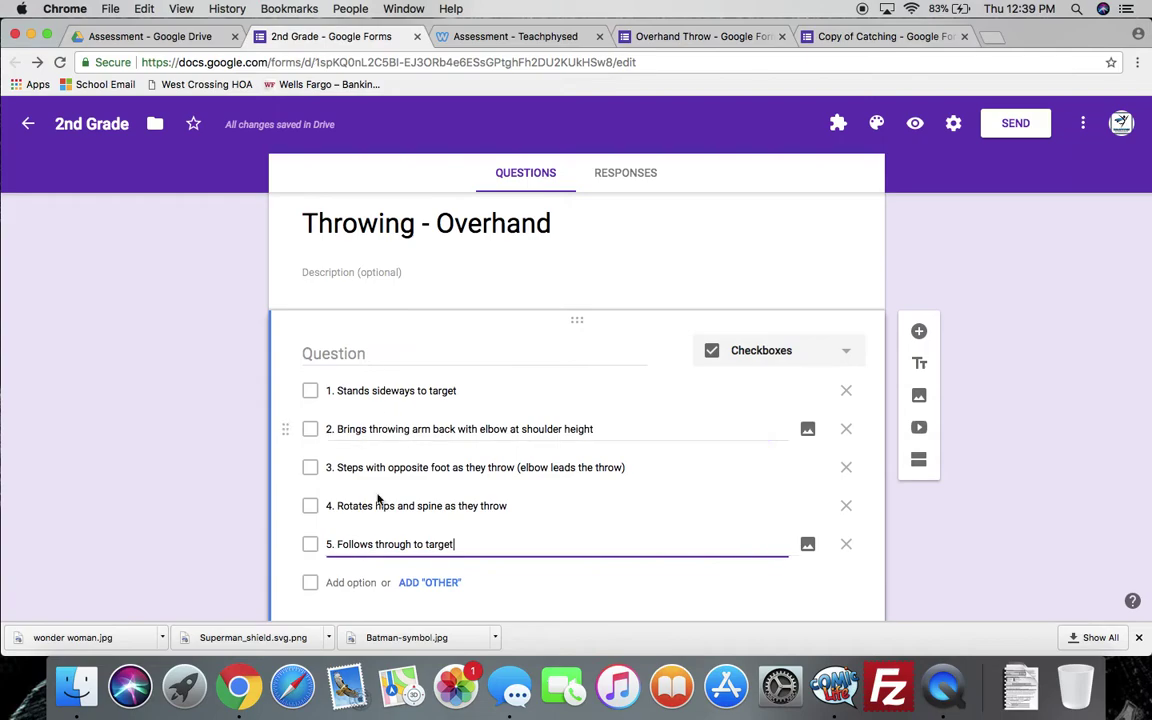
left_click(354, 583)
key("super+v")
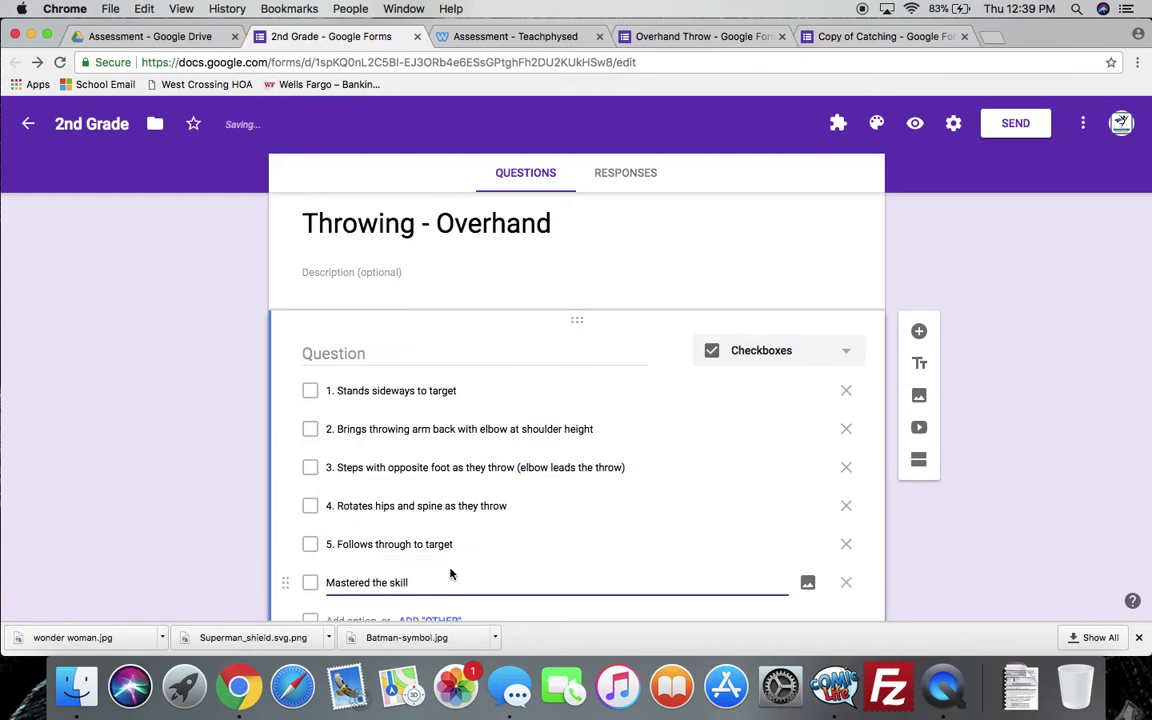
scroll(489, 532, "down", 3)
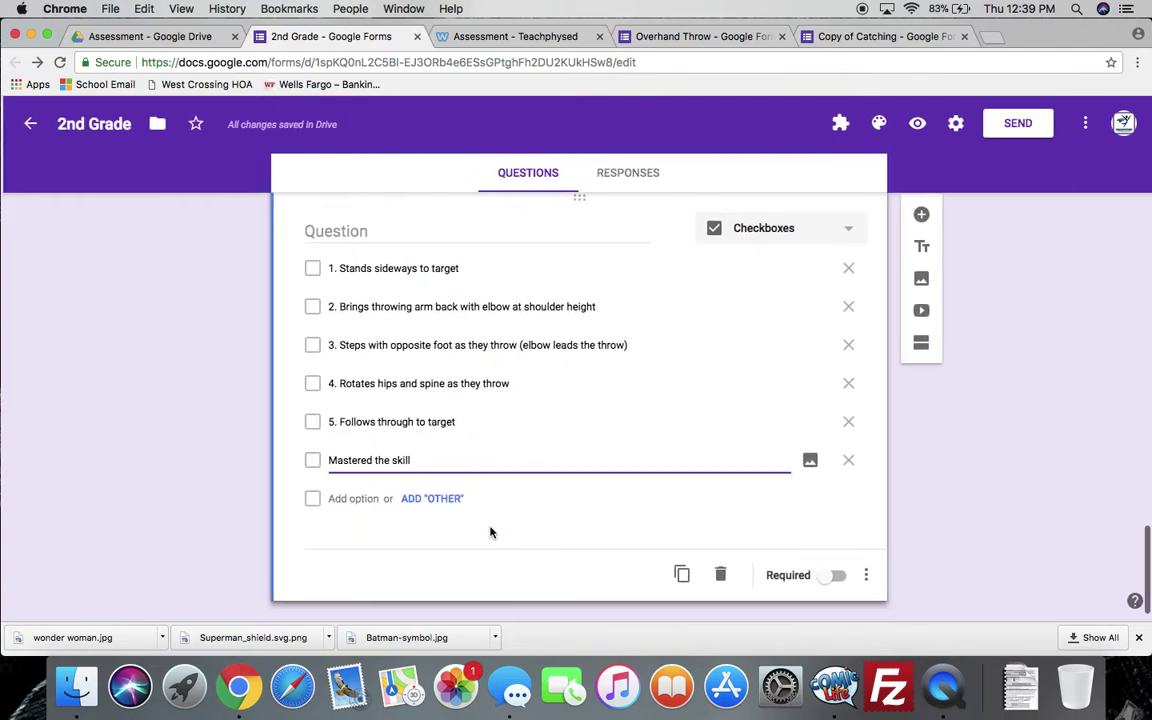
scroll(490, 532, "up", 5)
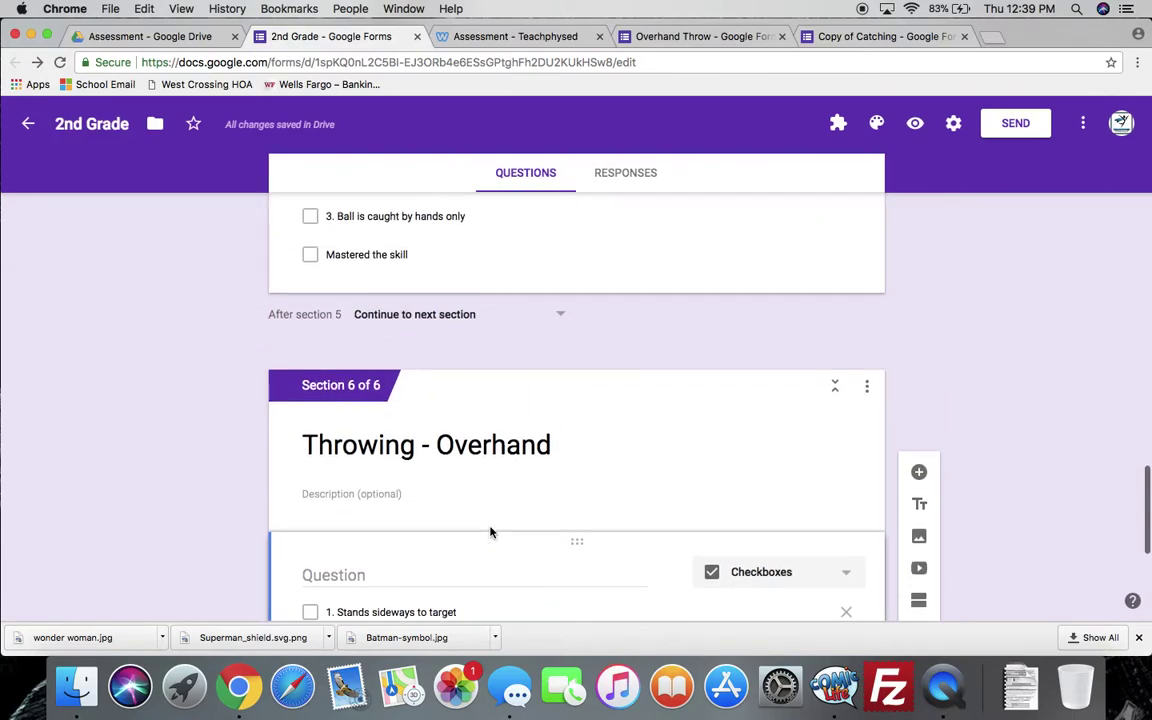
scroll(490, 532, "up", 1)
scroll(490, 532, "down", 1)
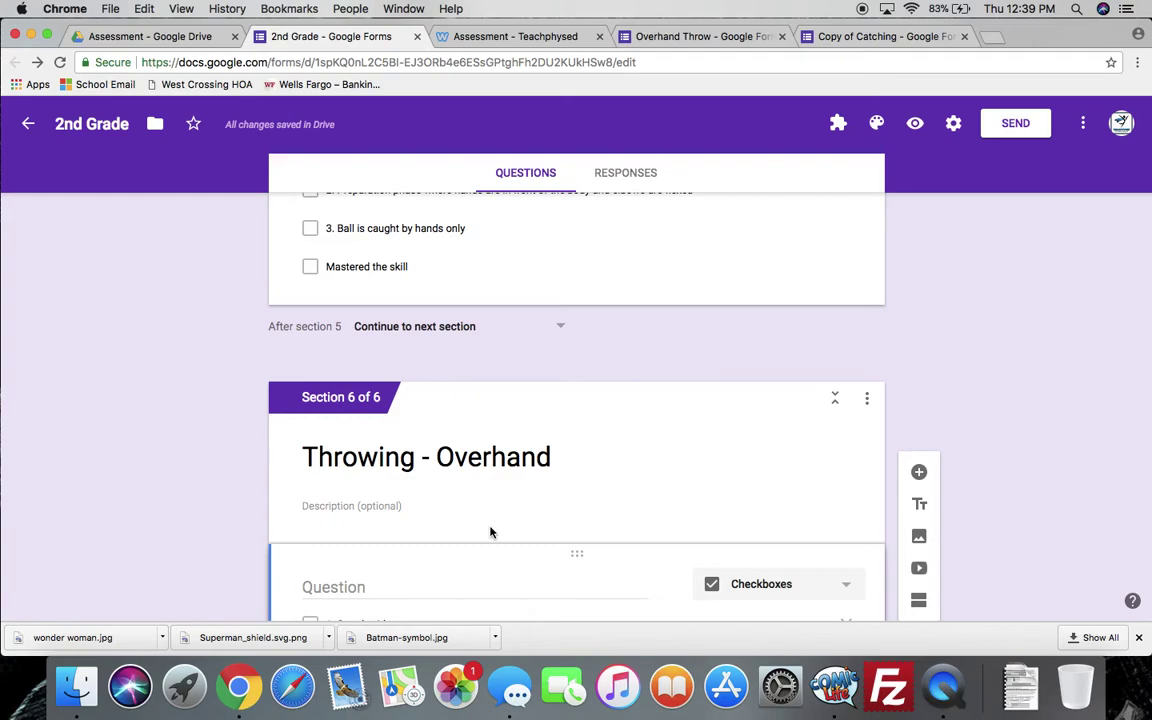
scroll(490, 532, "up", 2)
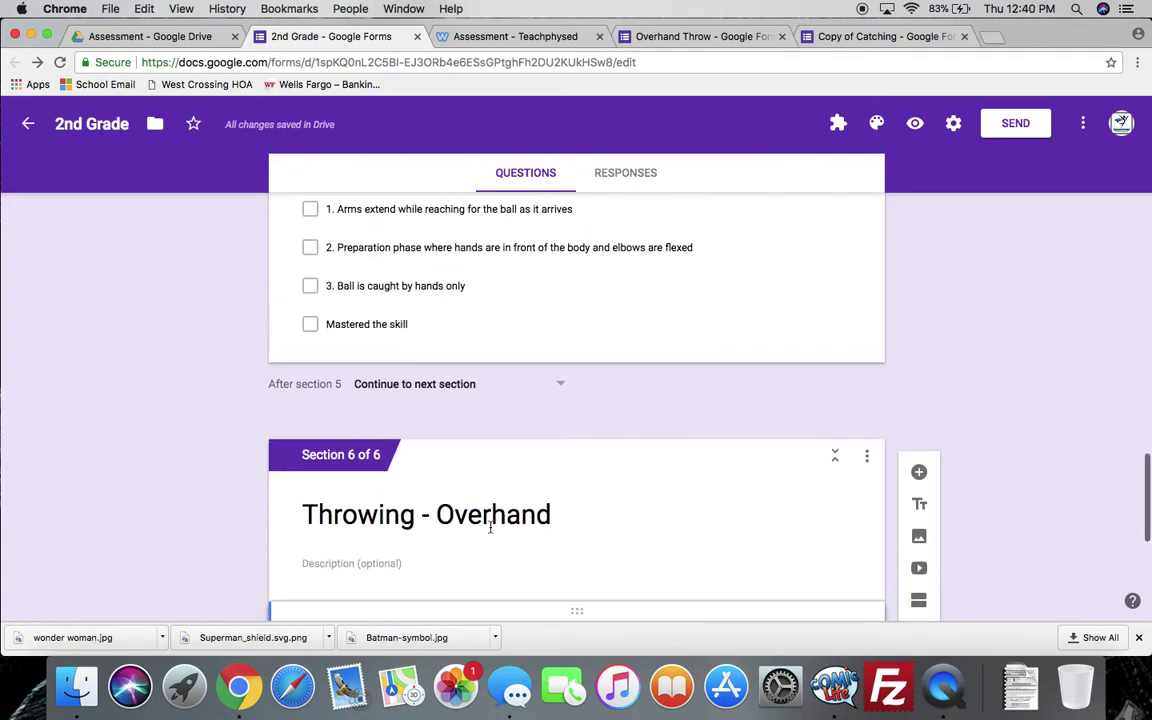
scroll(491, 533, "up", 3)
scroll(491, 533, "up", 1)
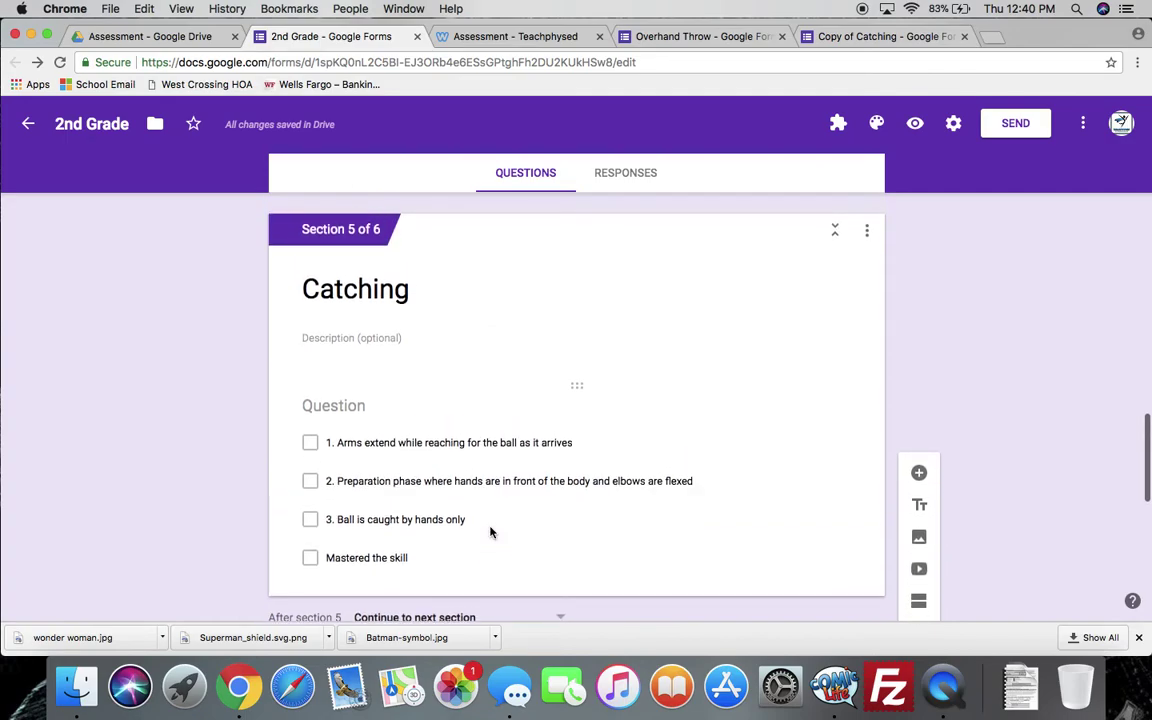
scroll(490, 532, "down", 2)
scroll(490, 532, "down", 2)
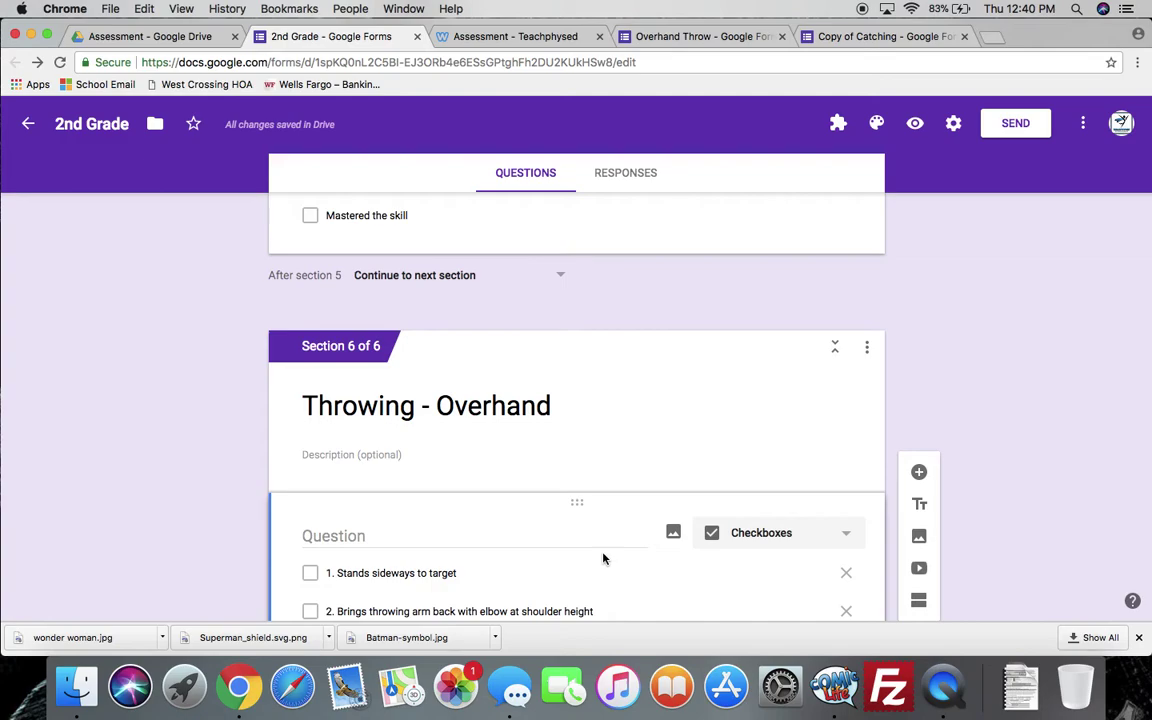
scroll(603, 558, "up", 1)
scroll(601, 550, "down", 2)
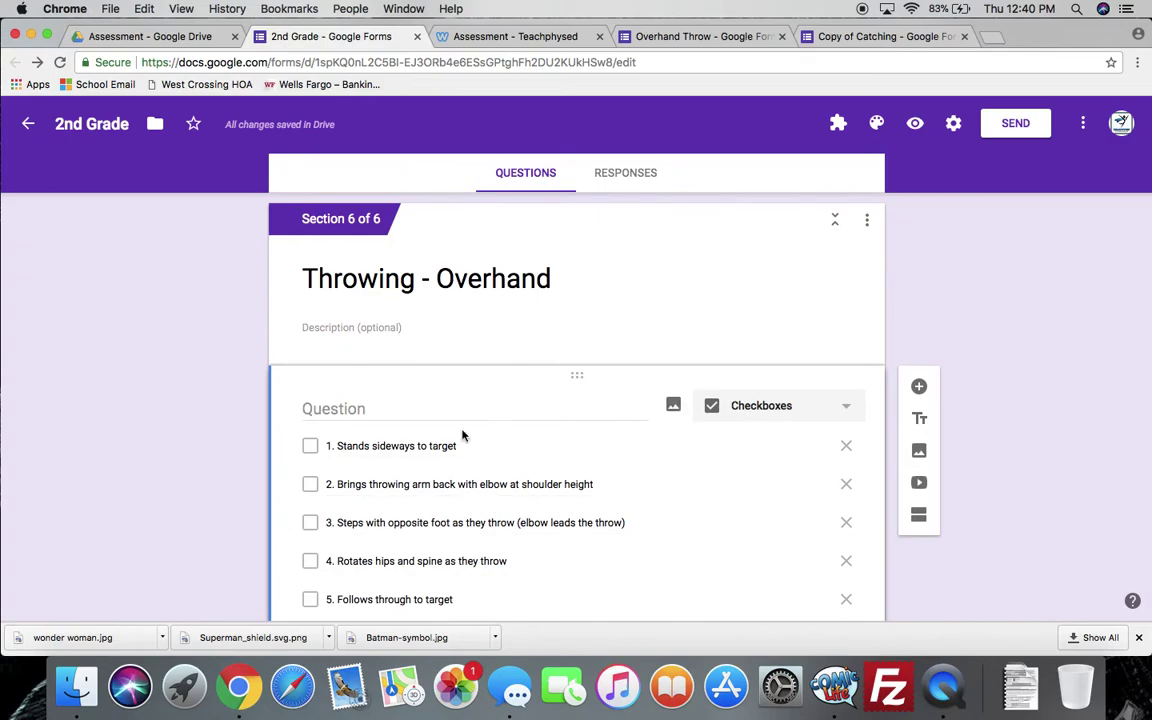
Insert ball overhand throw.gif into the Throwing - Overhand question and centre-align it
left_click(674, 407)
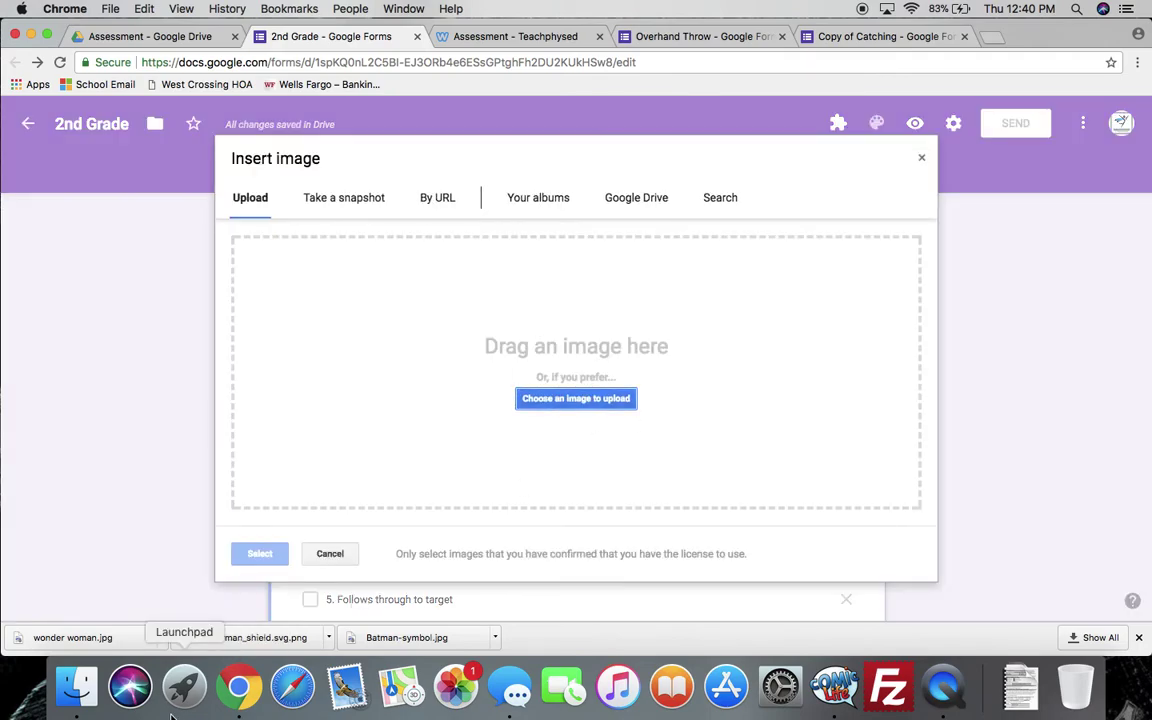
left_click(76, 687)
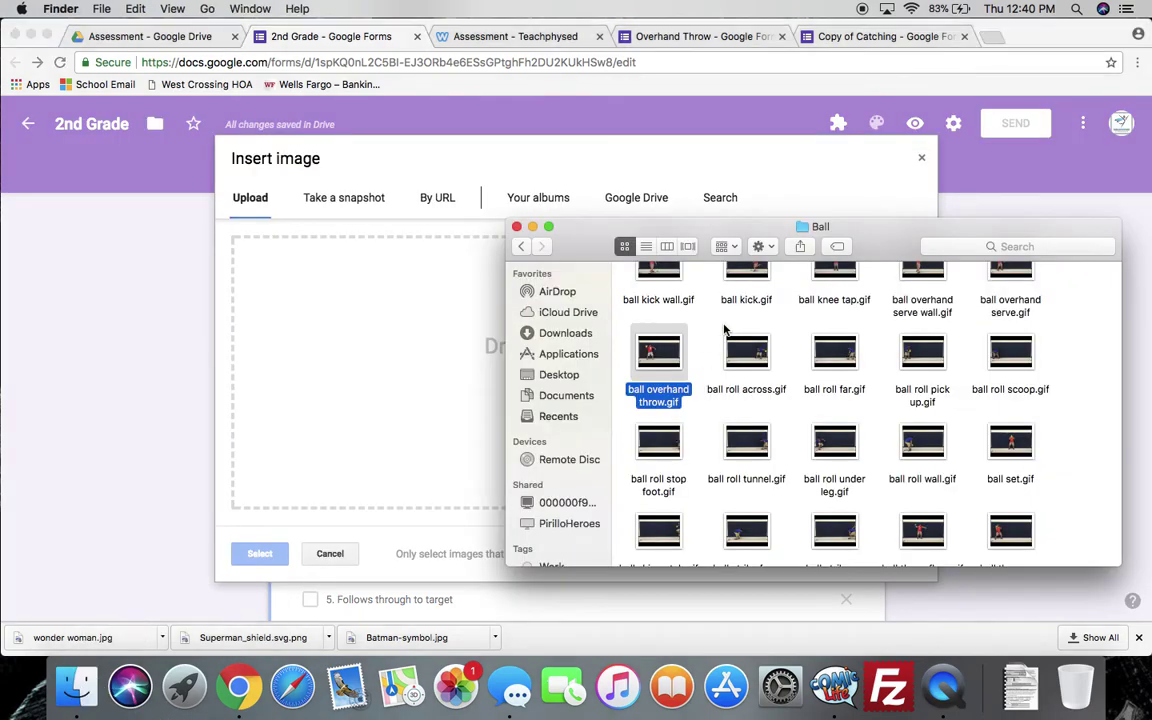
left_click_drag(657, 362, 450, 355)
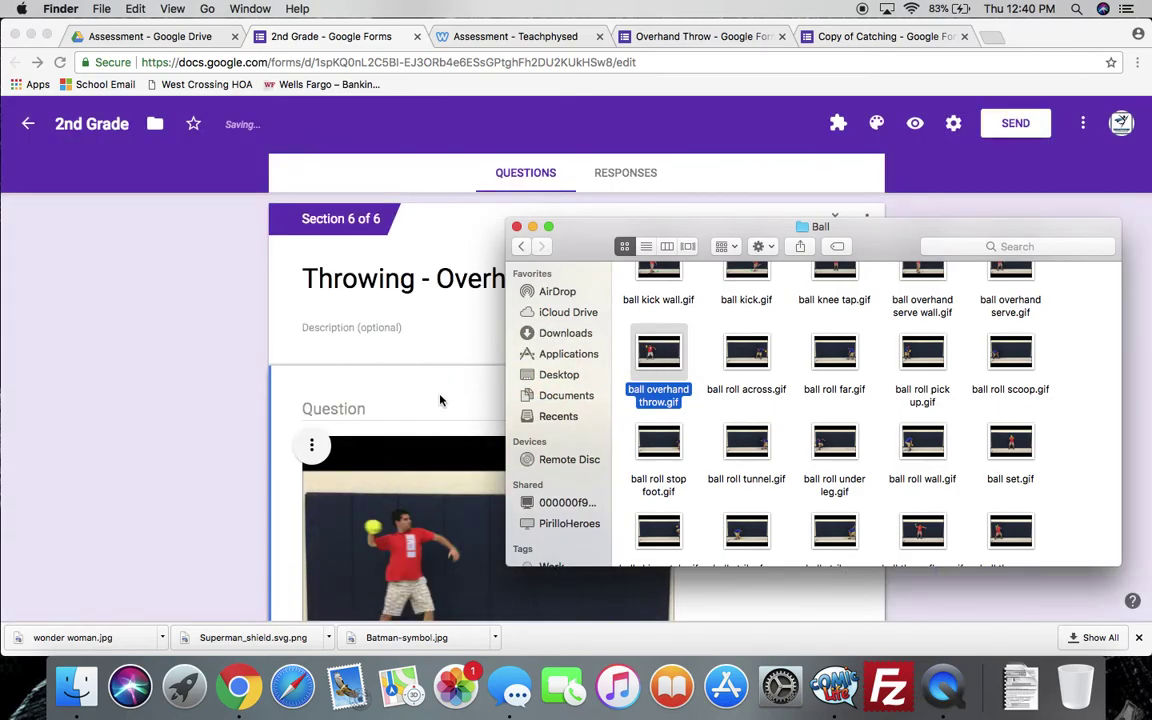
left_click(440, 400)
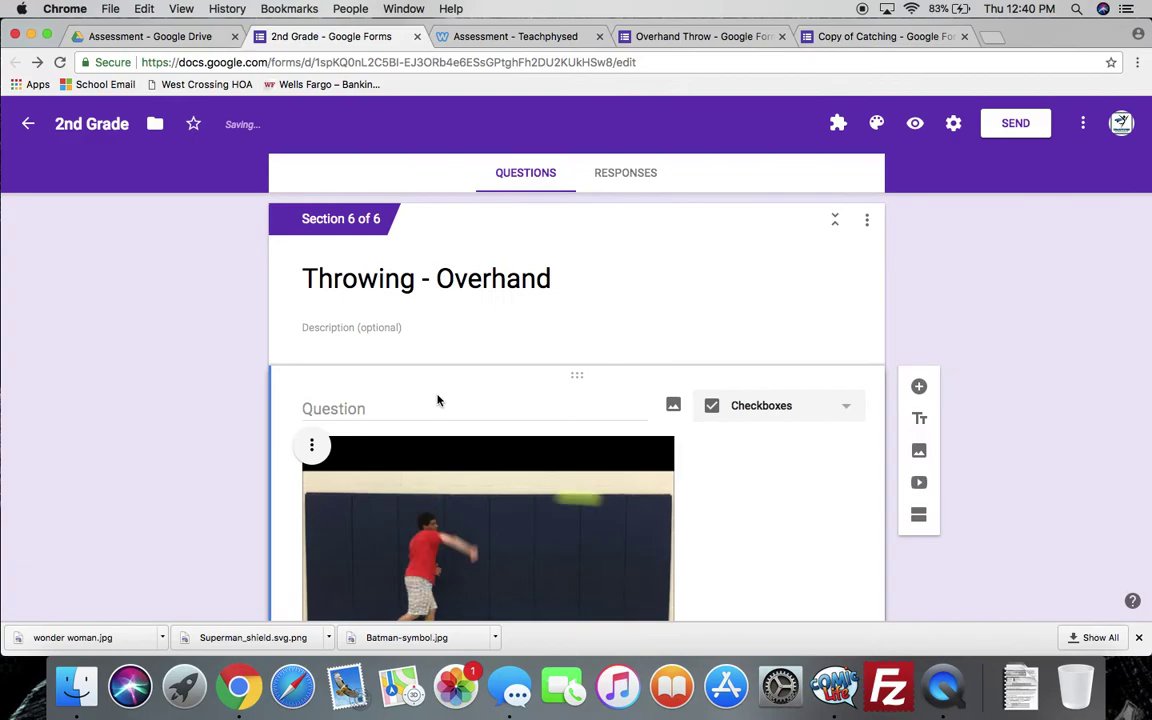
left_click(312, 447)
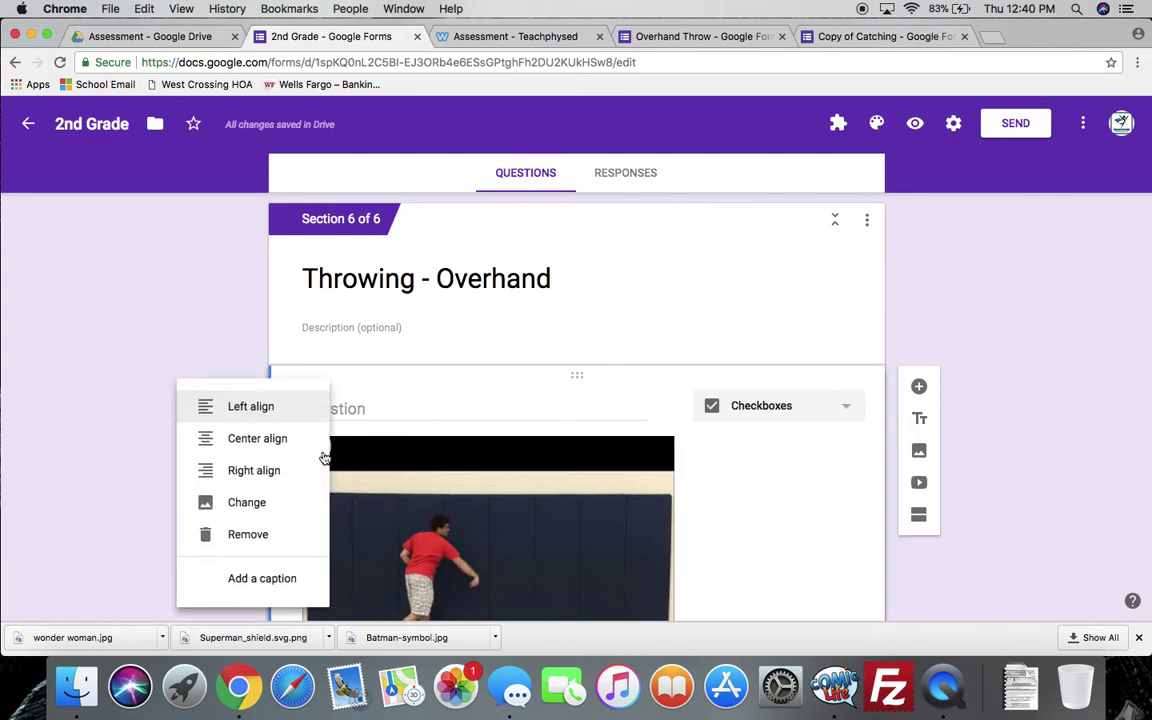
left_click(303, 439)
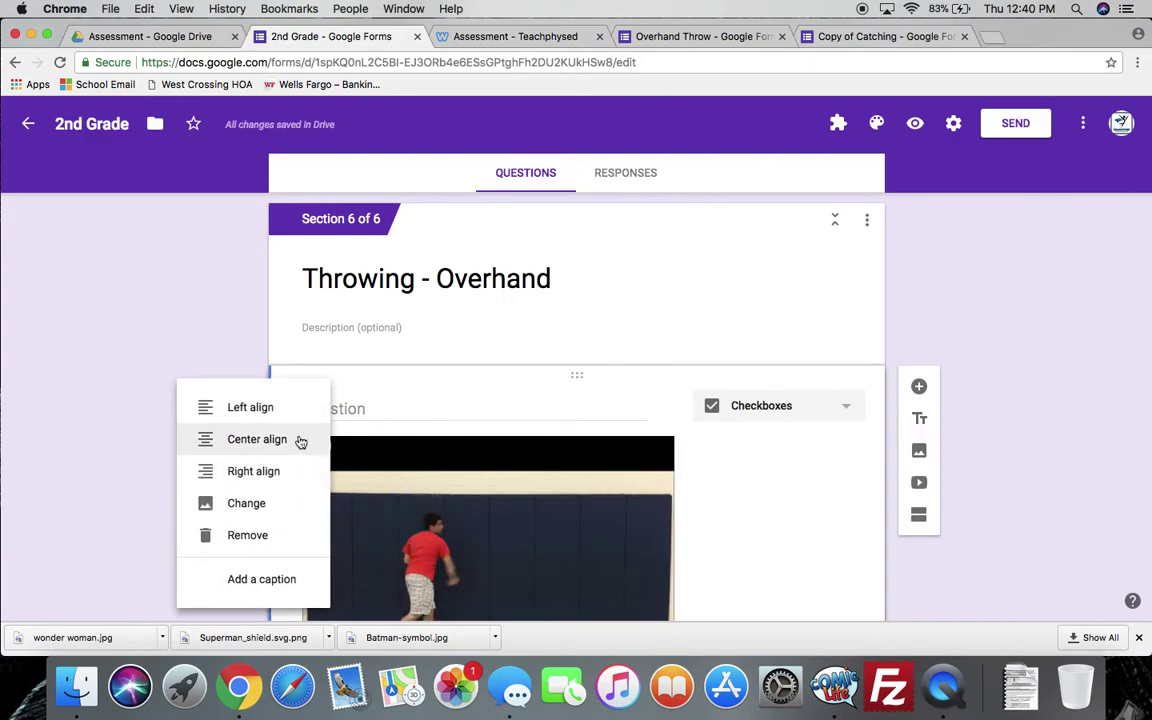
scroll(298, 441, "down", 4)
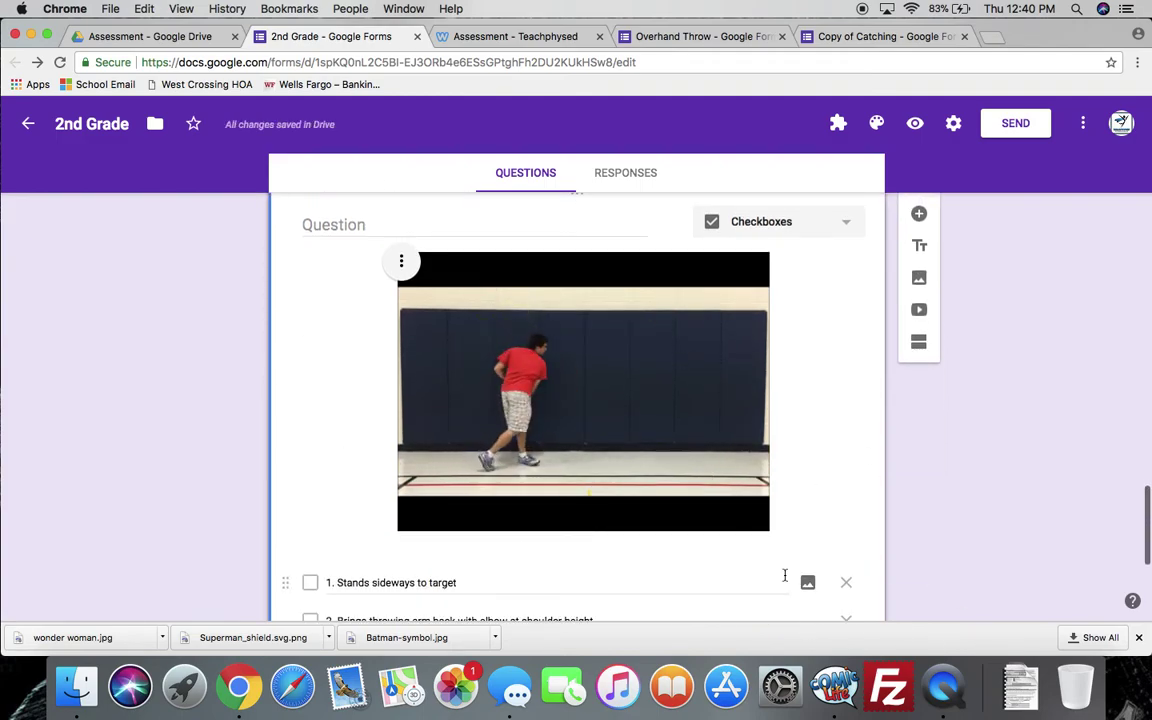
scroll(784, 573, "down", 4)
scroll(786, 578, "up", 2)
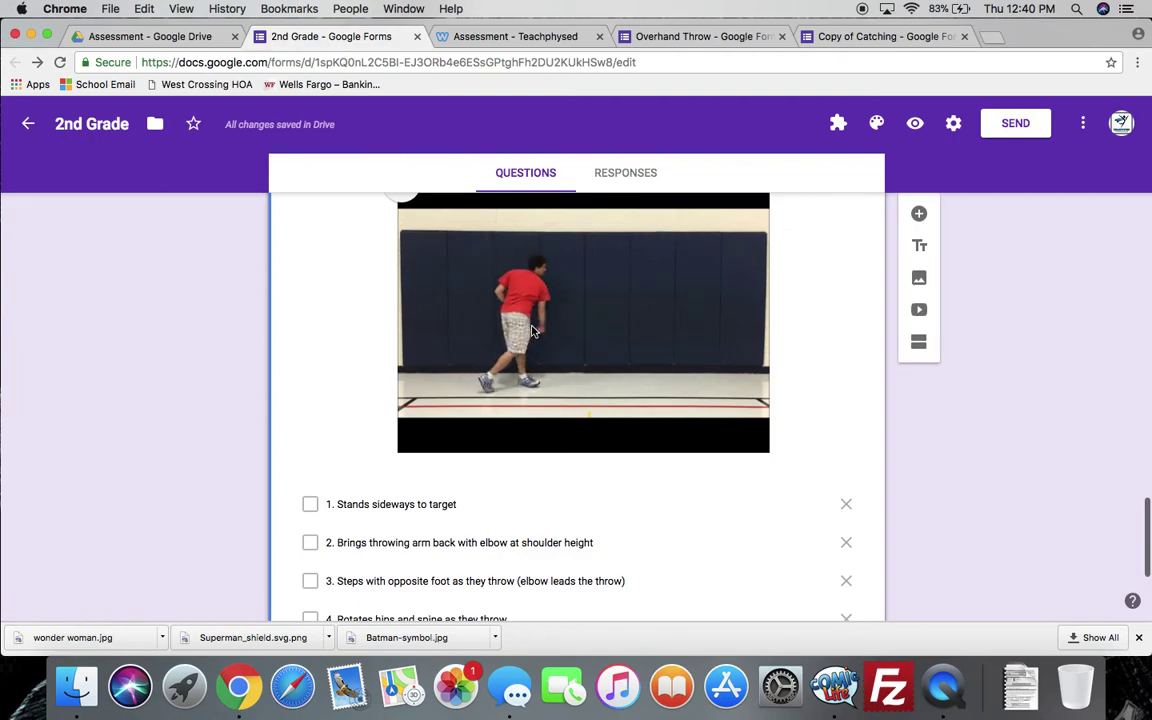
scroll(532, 332, "down", 5)
scroll(532, 332, "up", 1)
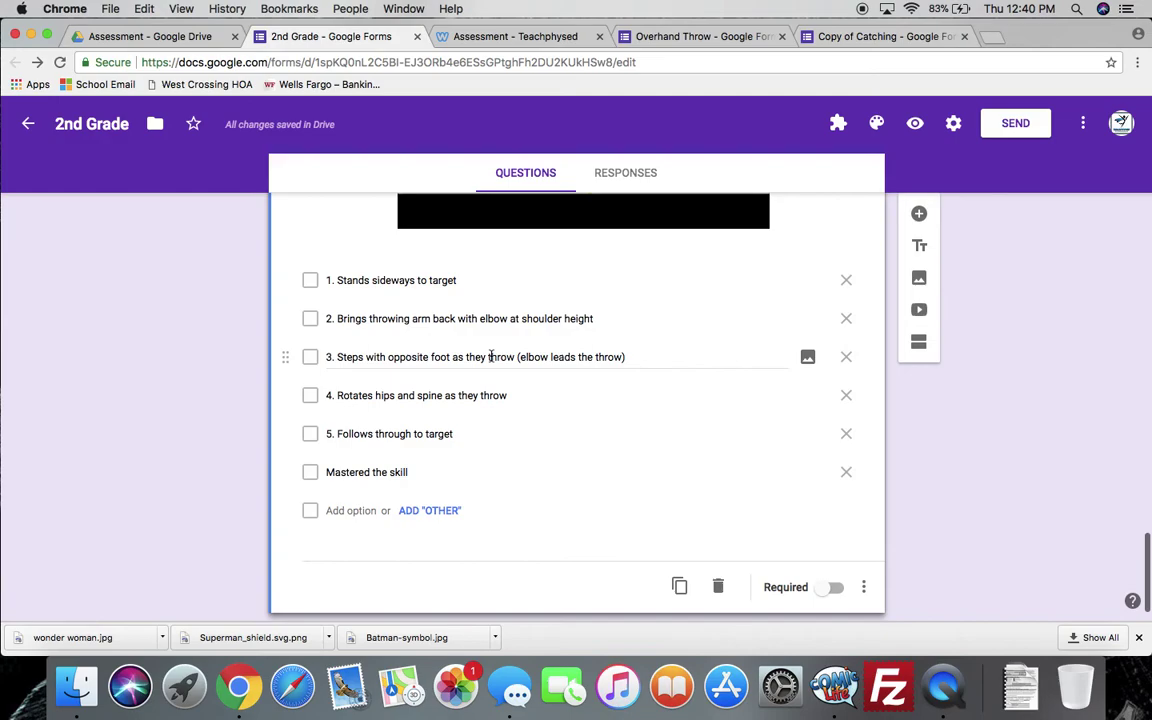
scroll(490, 357, "down", 1)
scroll(491, 357, "up", 8)
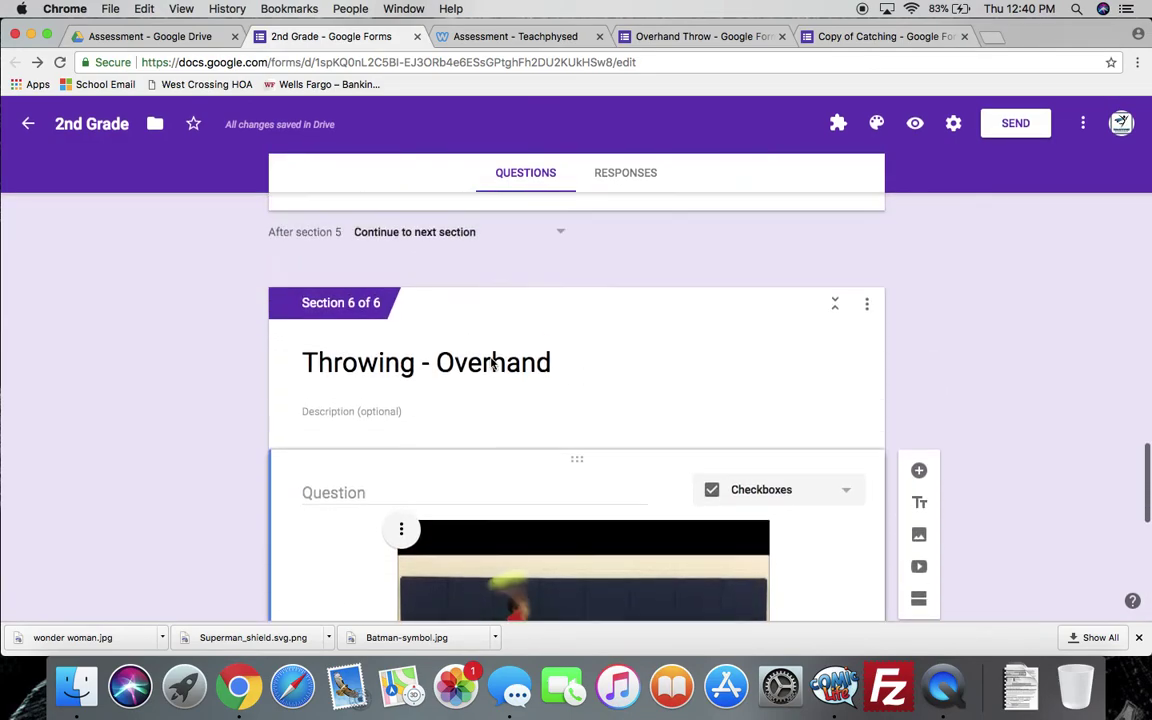
Turn on answer-based routing for Skills: Catching to section 5, Throwing - Over to section 6
scroll(491, 363, "up", 3)
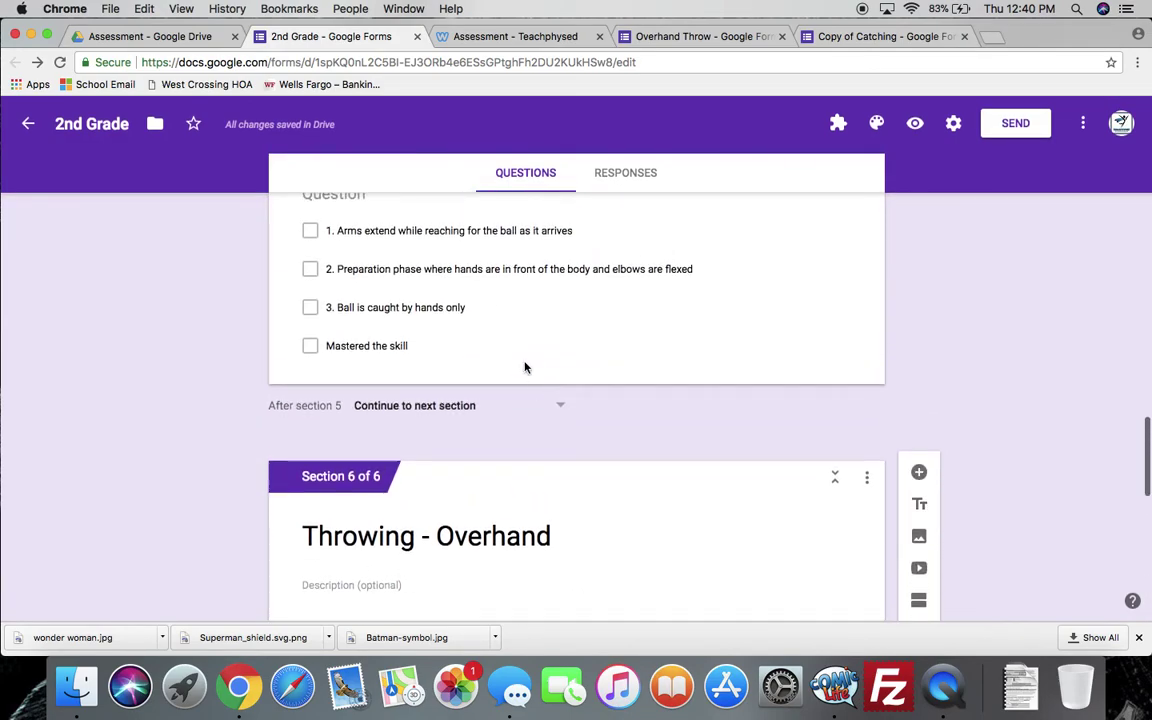
scroll(525, 365, "up", 6)
scroll(525, 367, "up", 6)
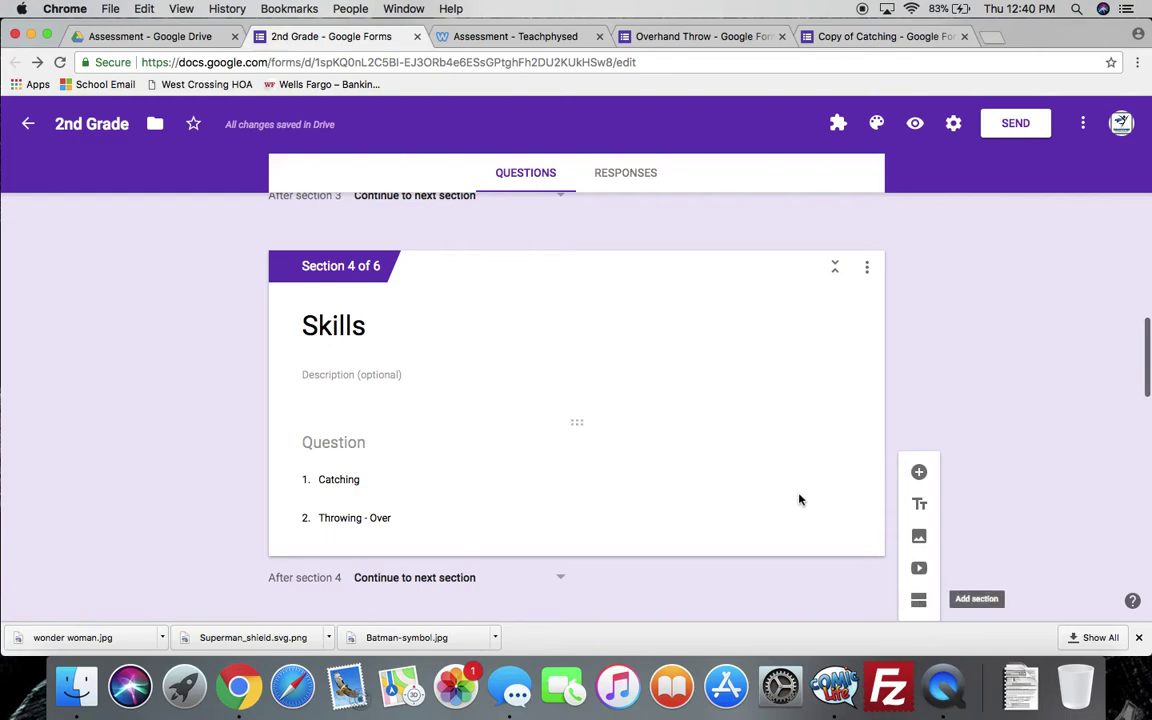
left_click(519, 511)
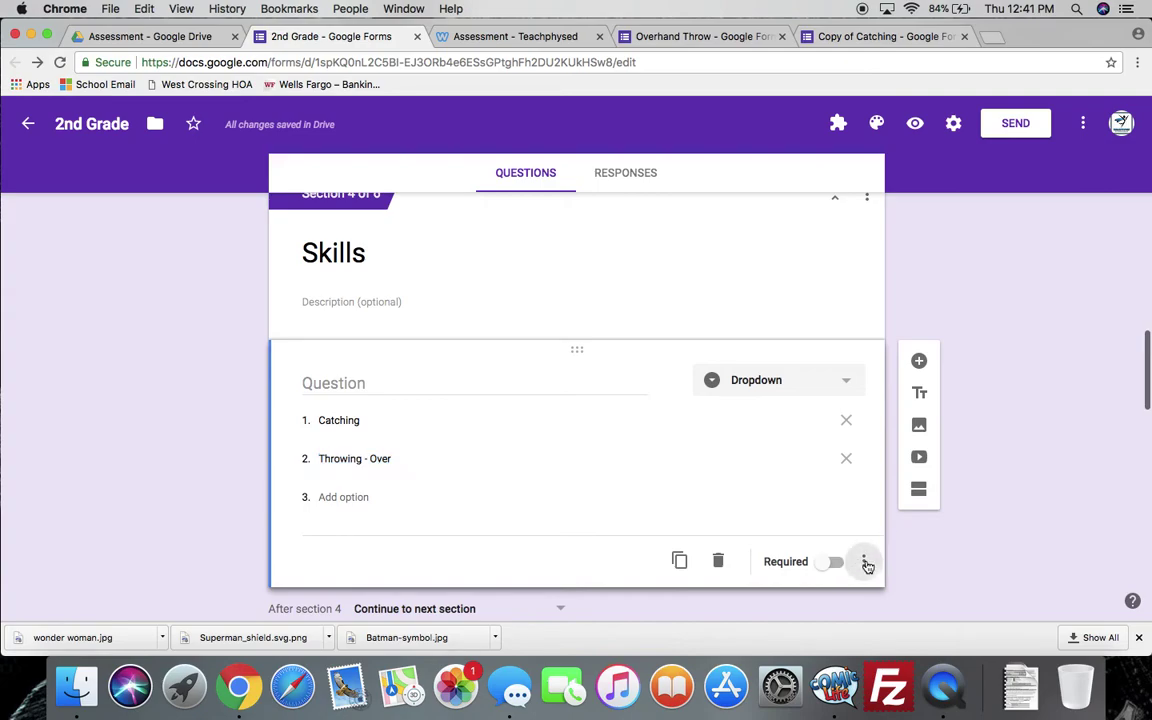
left_click(866, 562)
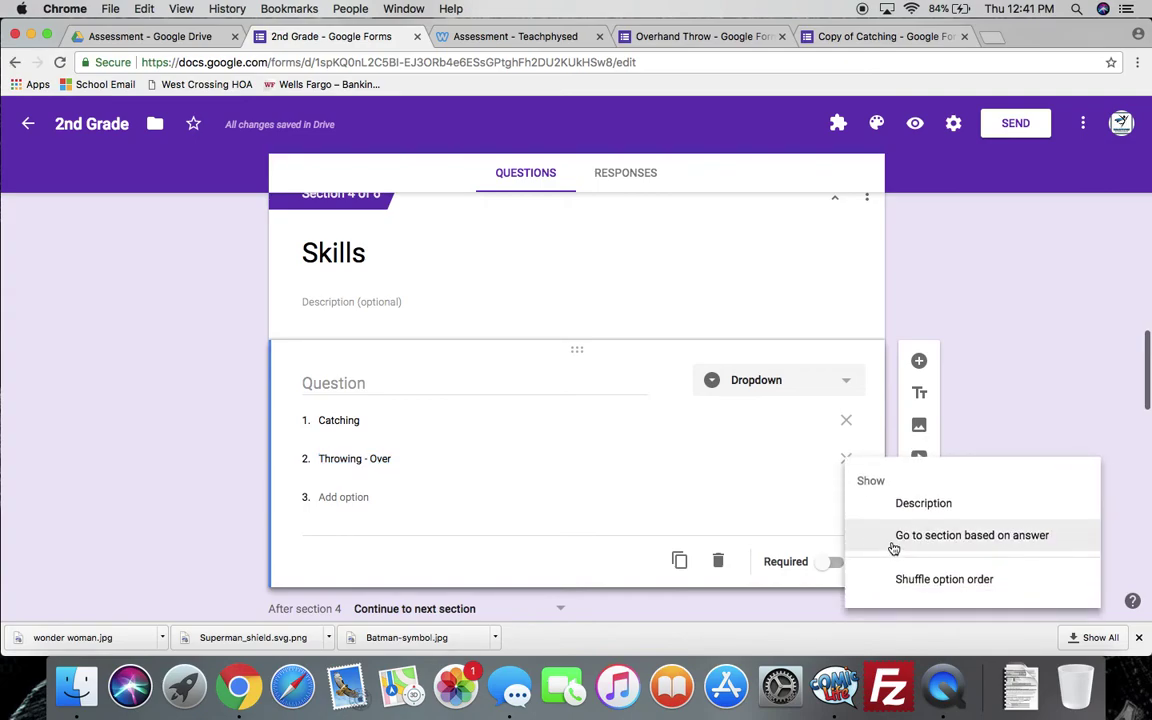
left_click(893, 548)
left_click(845, 421)
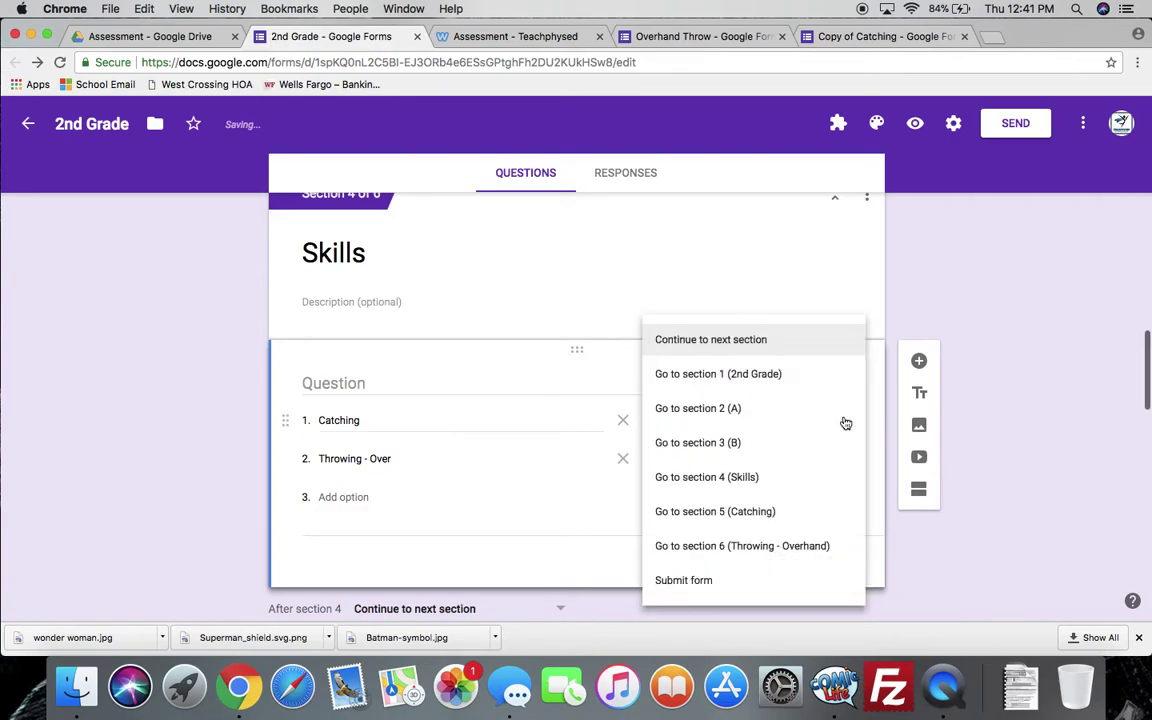
left_click(783, 515)
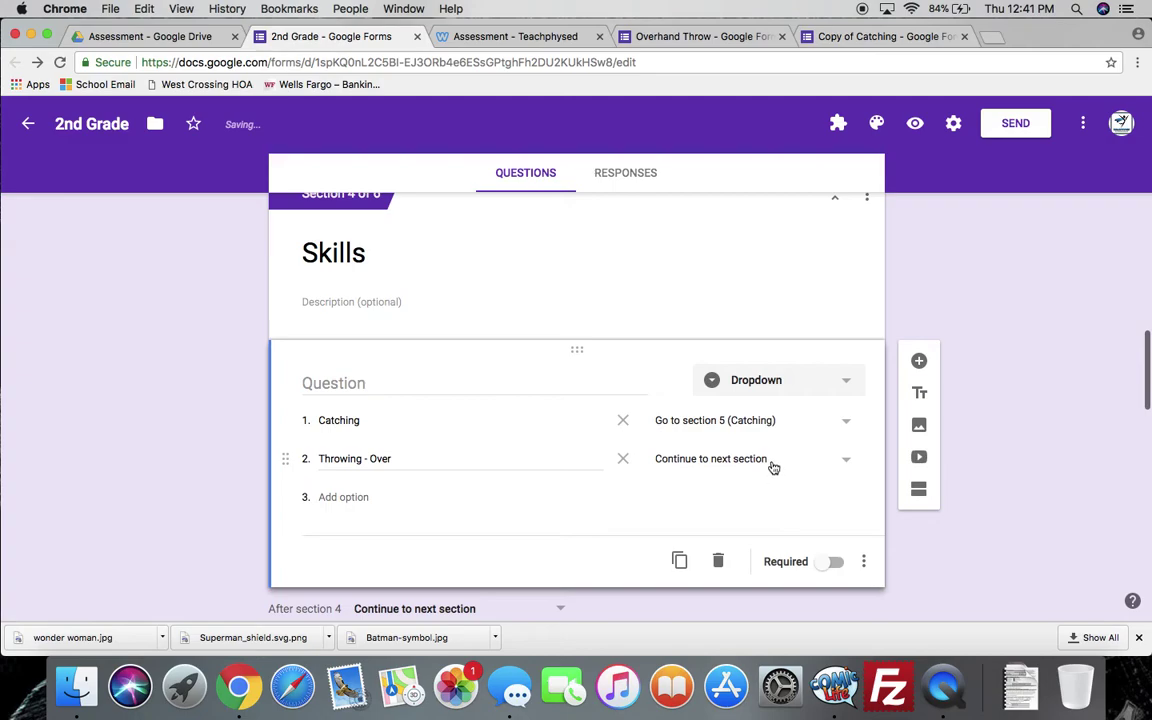
left_click(773, 467)
left_click(768, 546)
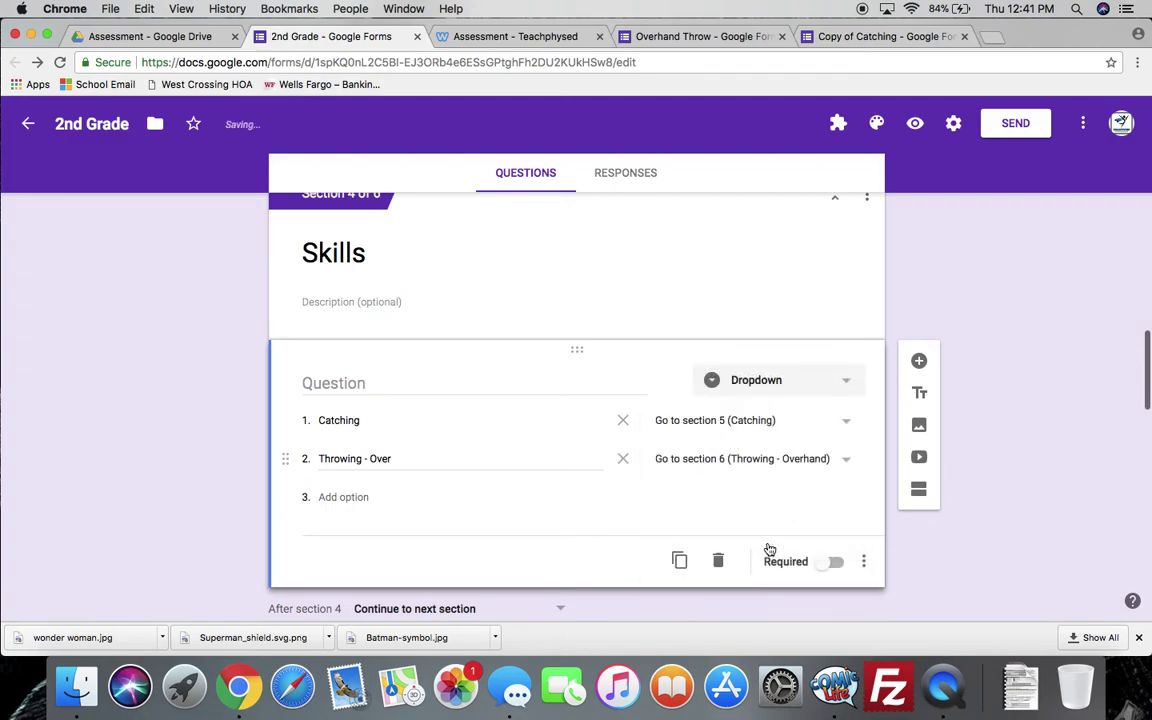
scroll(768, 546, "up", 5)
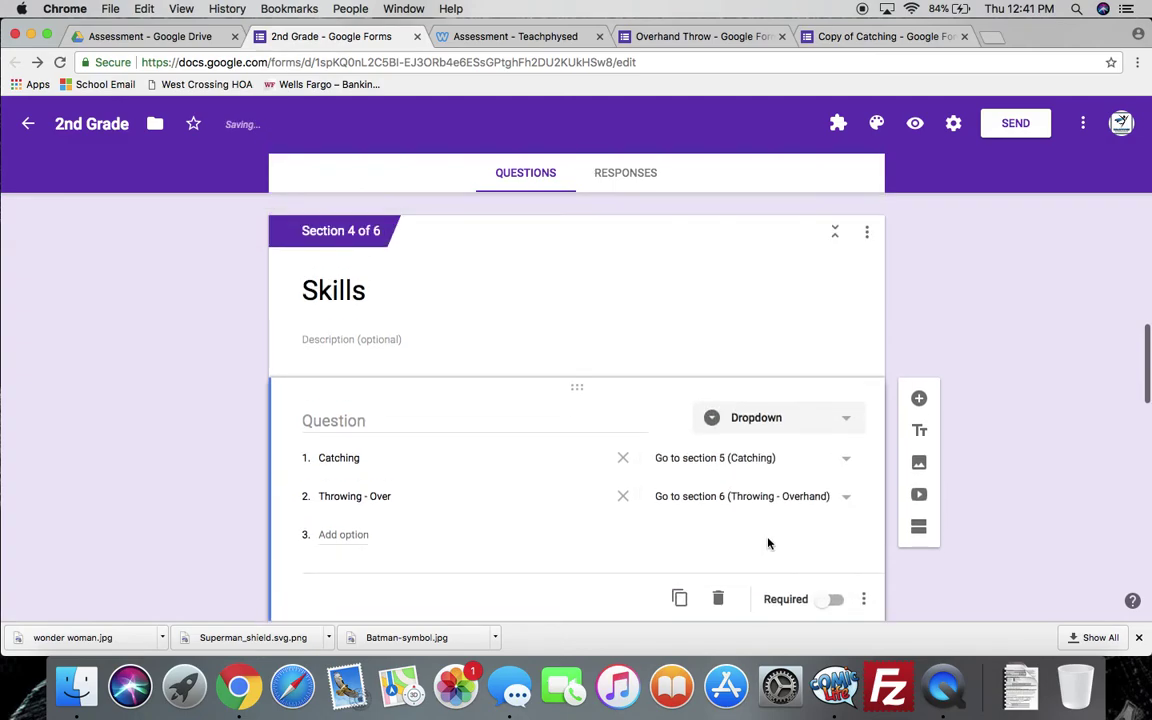
Set the 'After section 2' and 'After section 3' navigation to 'Go to section 4 (Skills)'
scroll(768, 544, "up", 4)
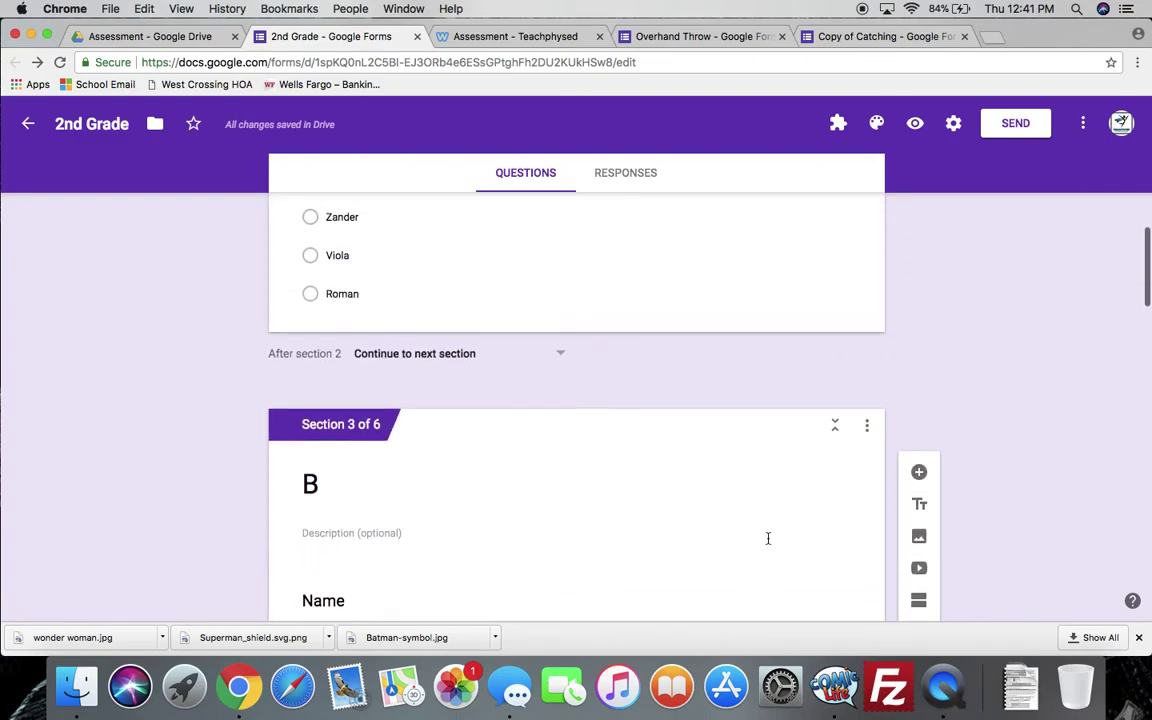
scroll(766, 537, "up", 1)
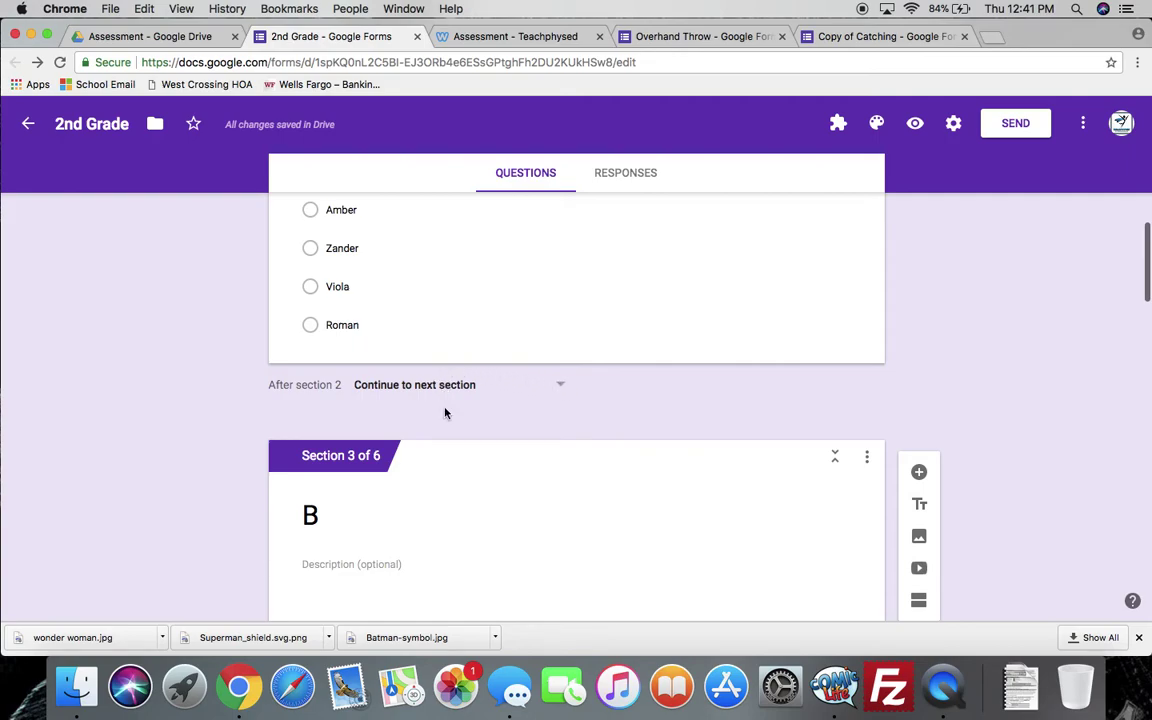
left_click(562, 389)
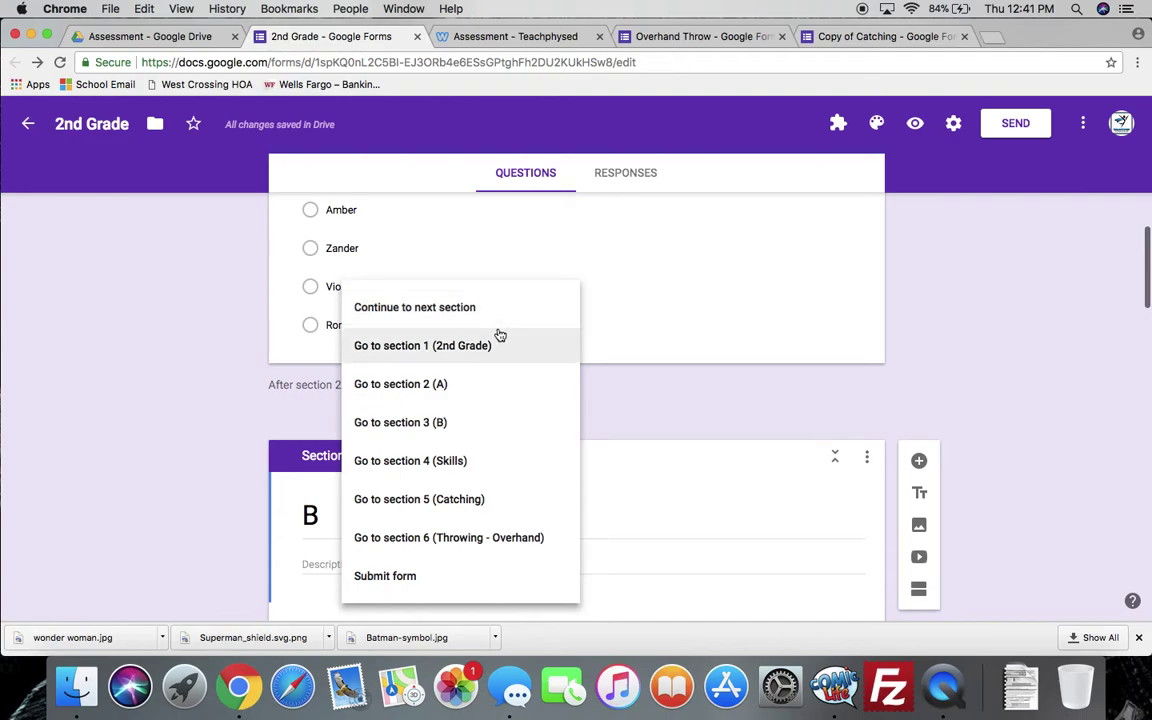
left_click(497, 463)
scroll(496, 460, "down", 5)
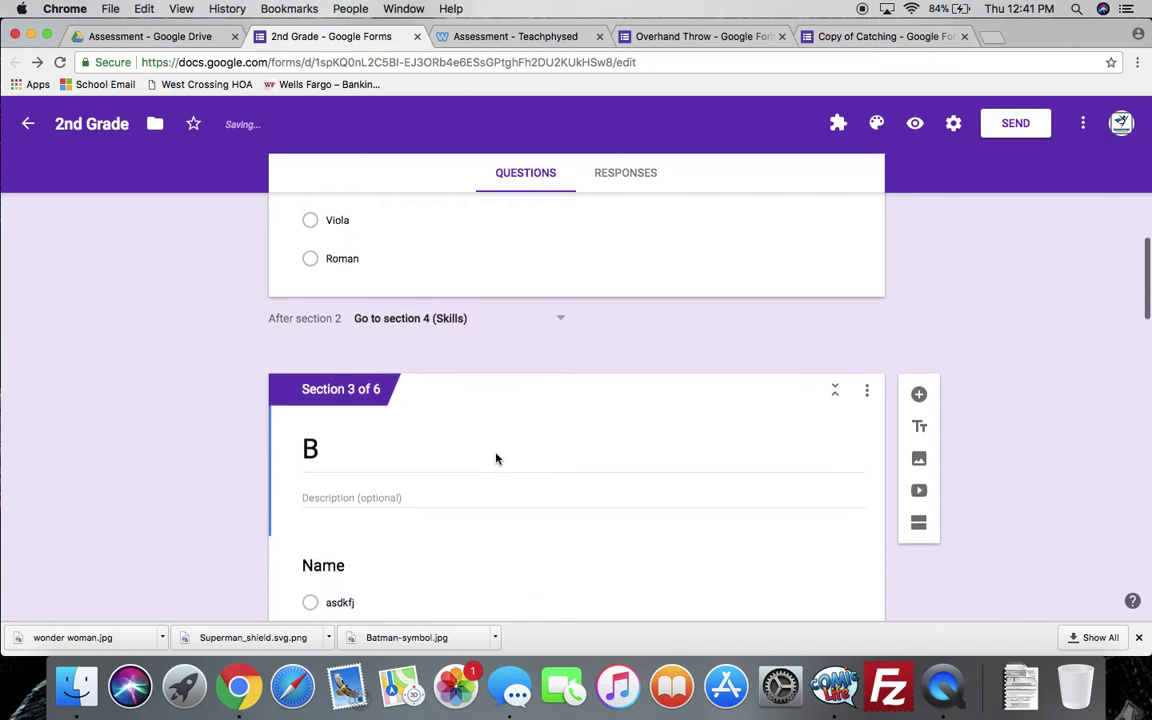
left_click(561, 505)
left_click(467, 463)
scroll(465, 472, "down", 4)
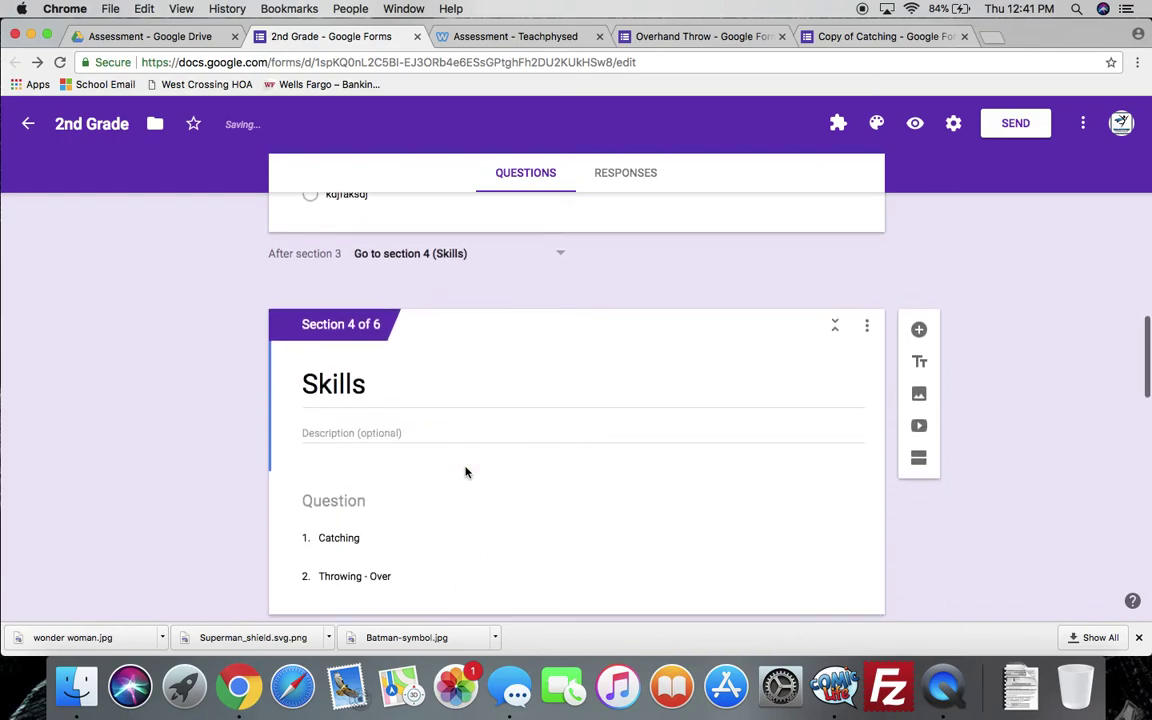
scroll(465, 472, "down", 6)
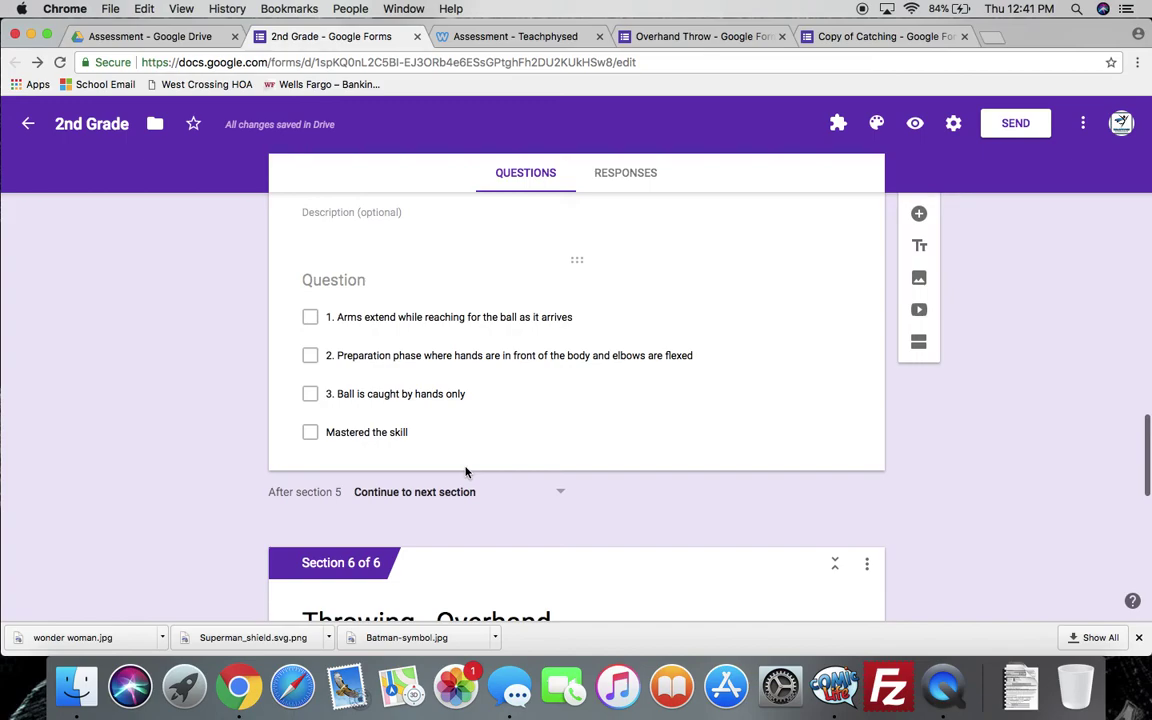
Add a new dropdown question below the Catching criteria checklist
left_click(693, 451)
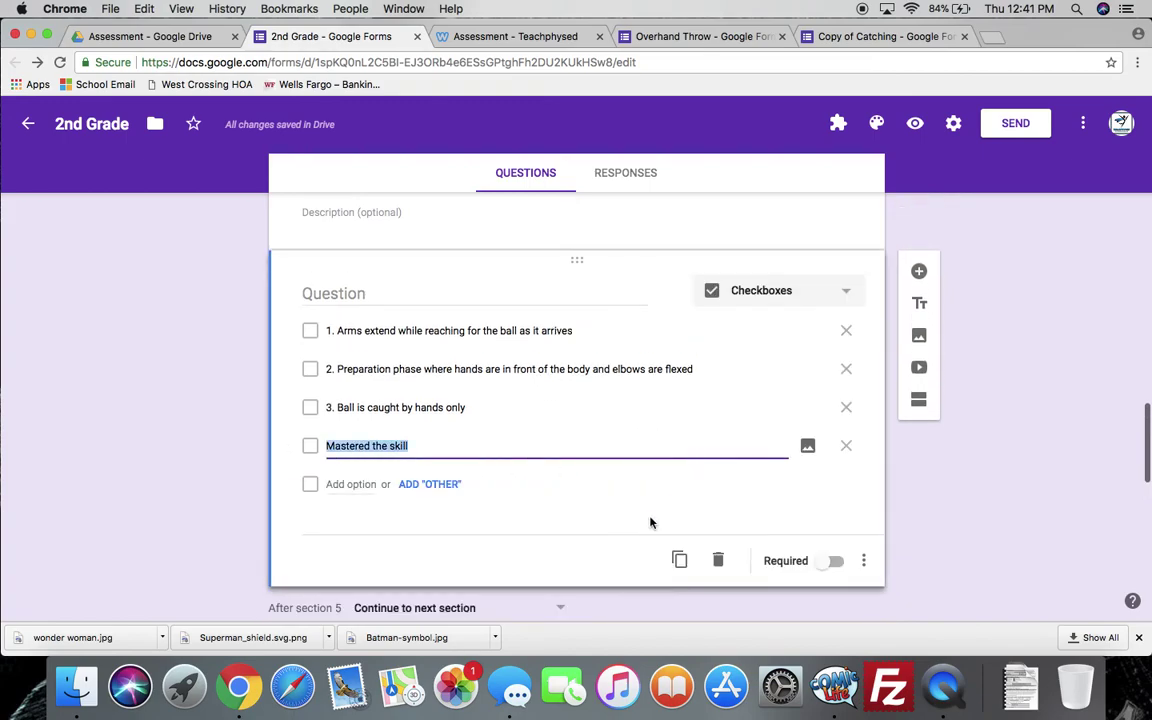
left_click(645, 529)
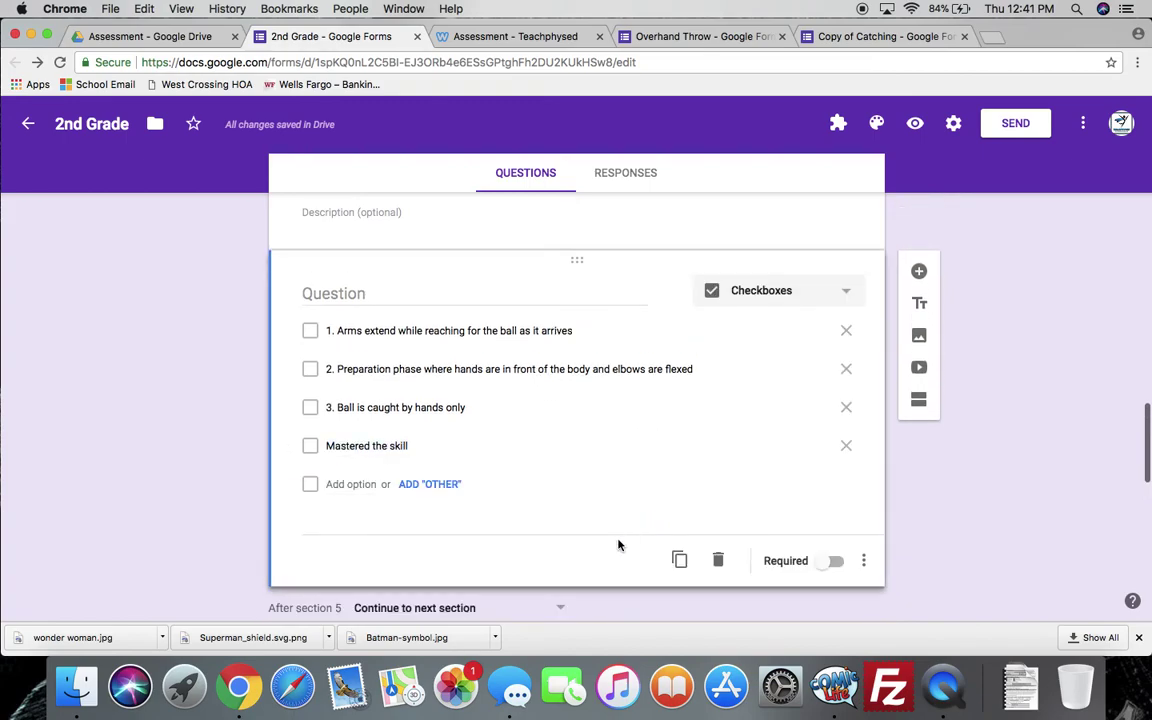
left_click(919, 271)
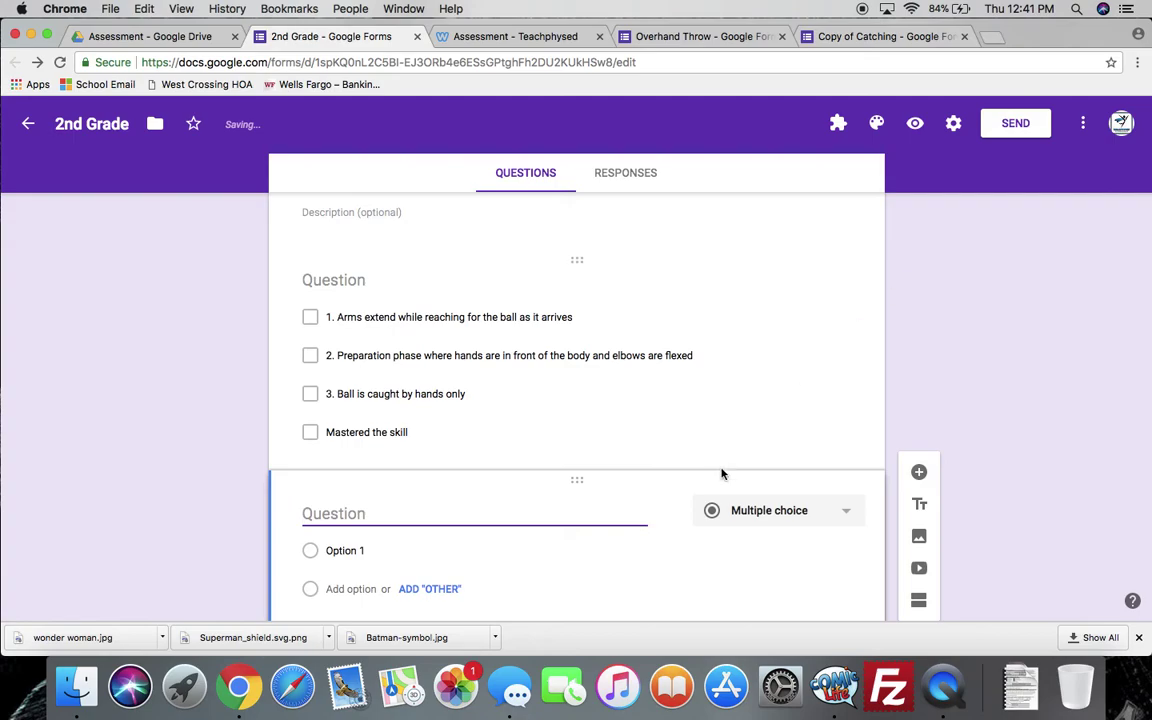
left_click(725, 509)
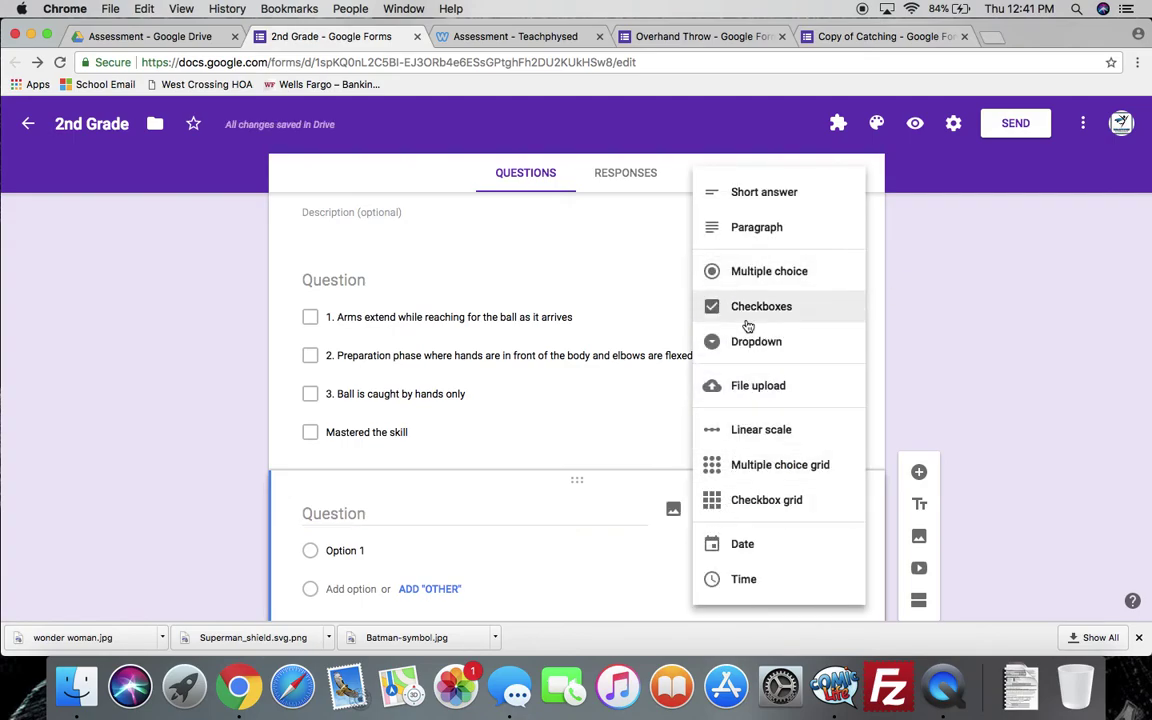
left_click(745, 347)
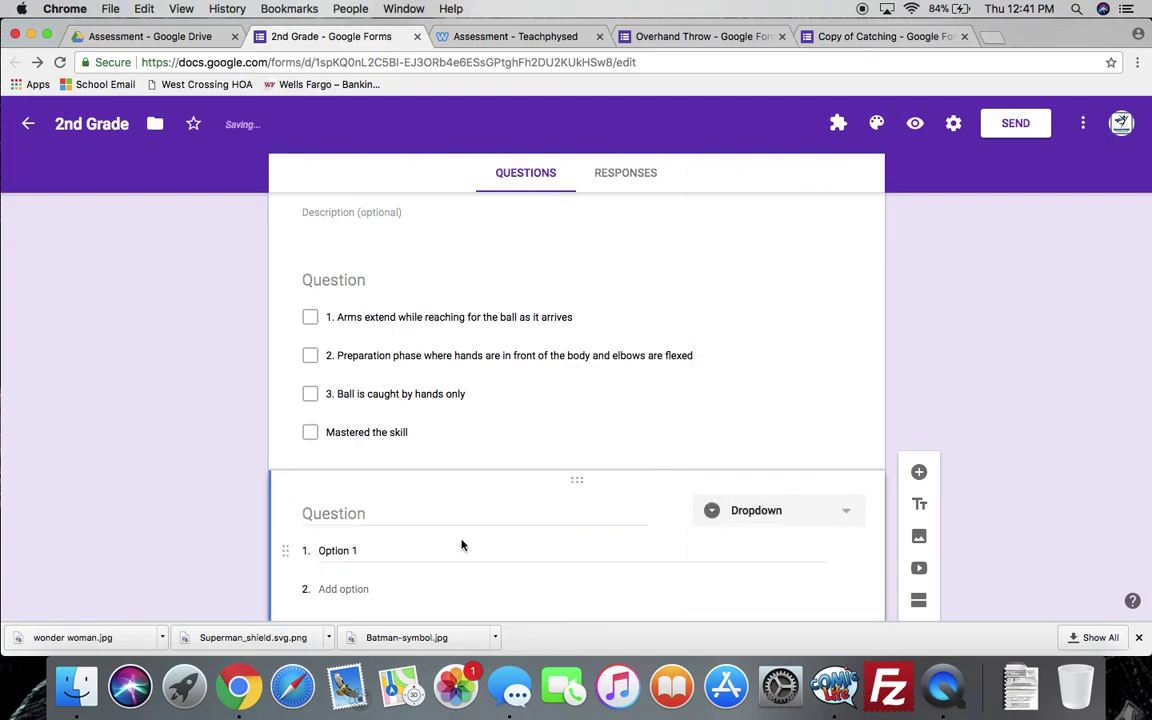
Title the dropdown 'Go To' and give it the options 'Skills' and 'Submit'
left_click(401, 516)
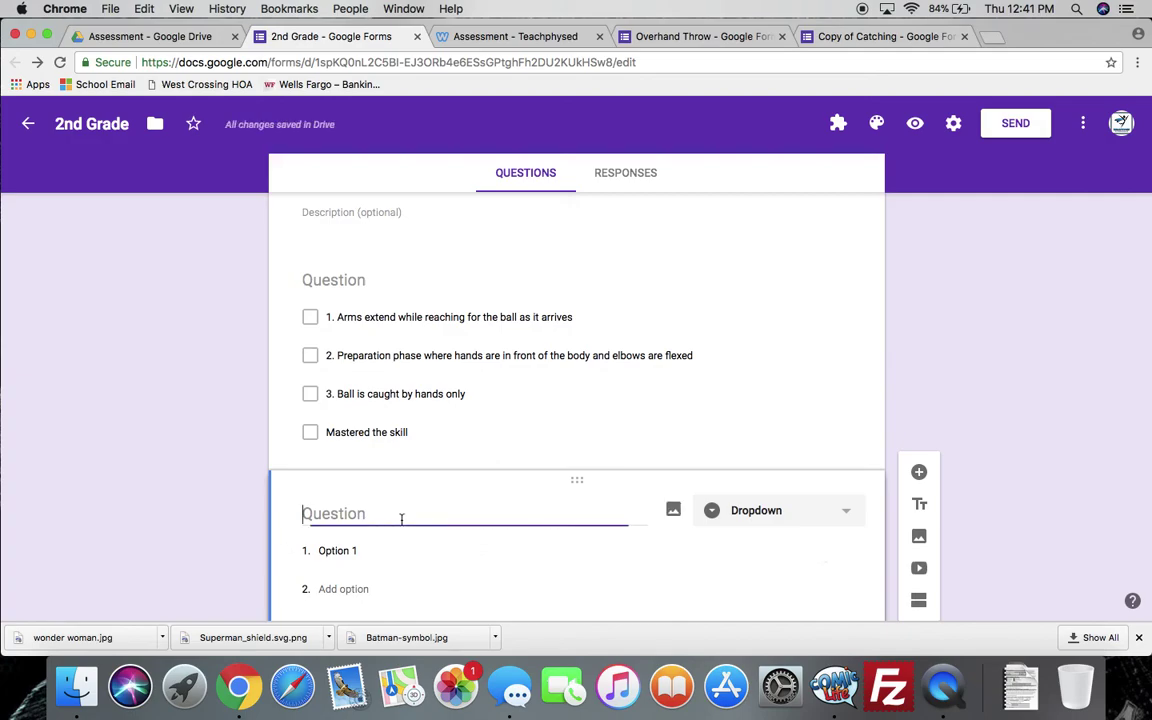
type("G")
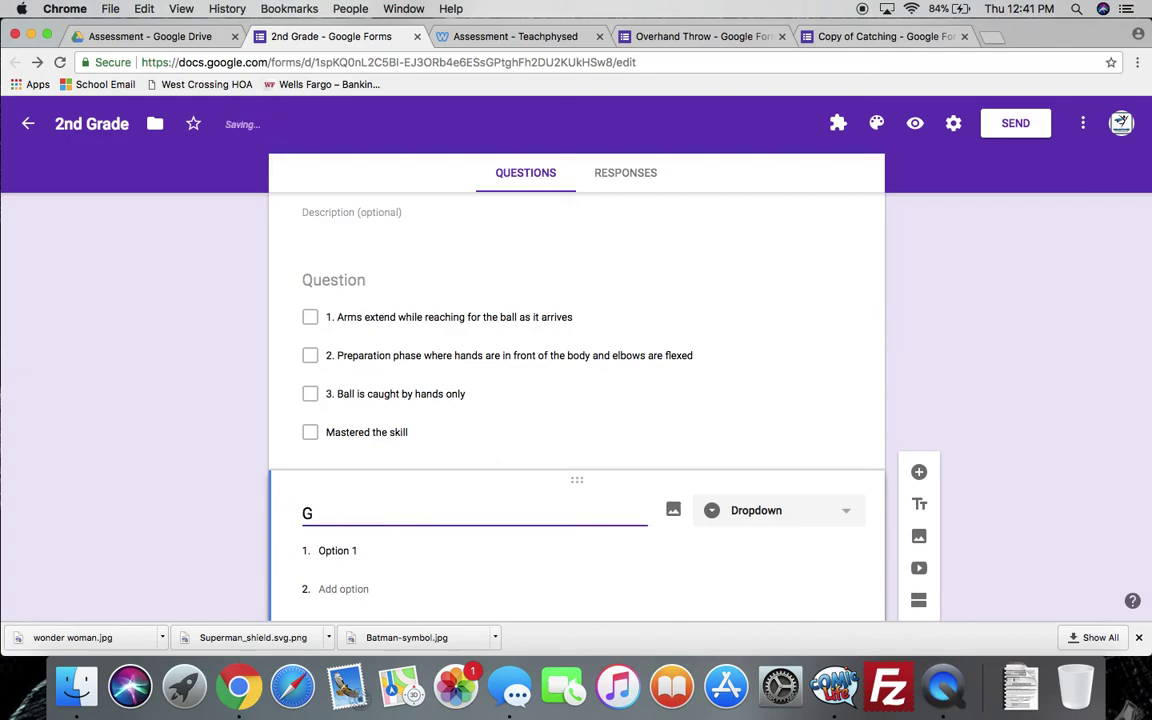
type("o TYo")
left_click(412, 541)
type("Skills")
scroll(576, 400, "down", 3)
left_click(330, 466)
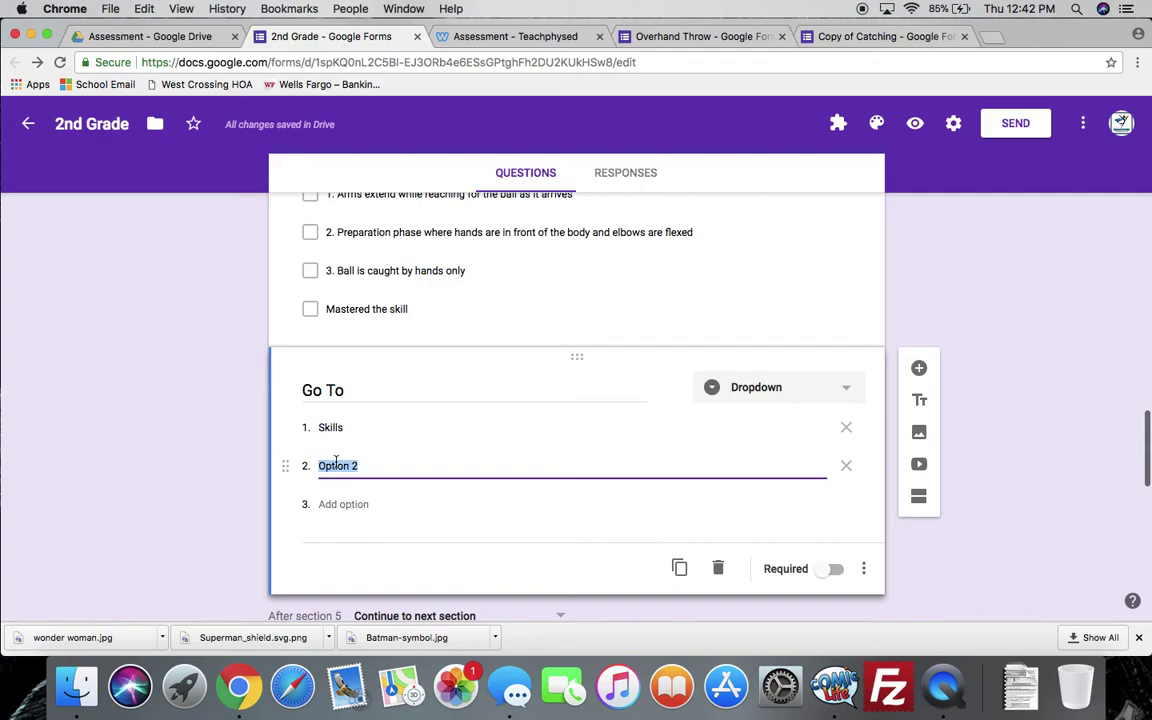
type("Submit")
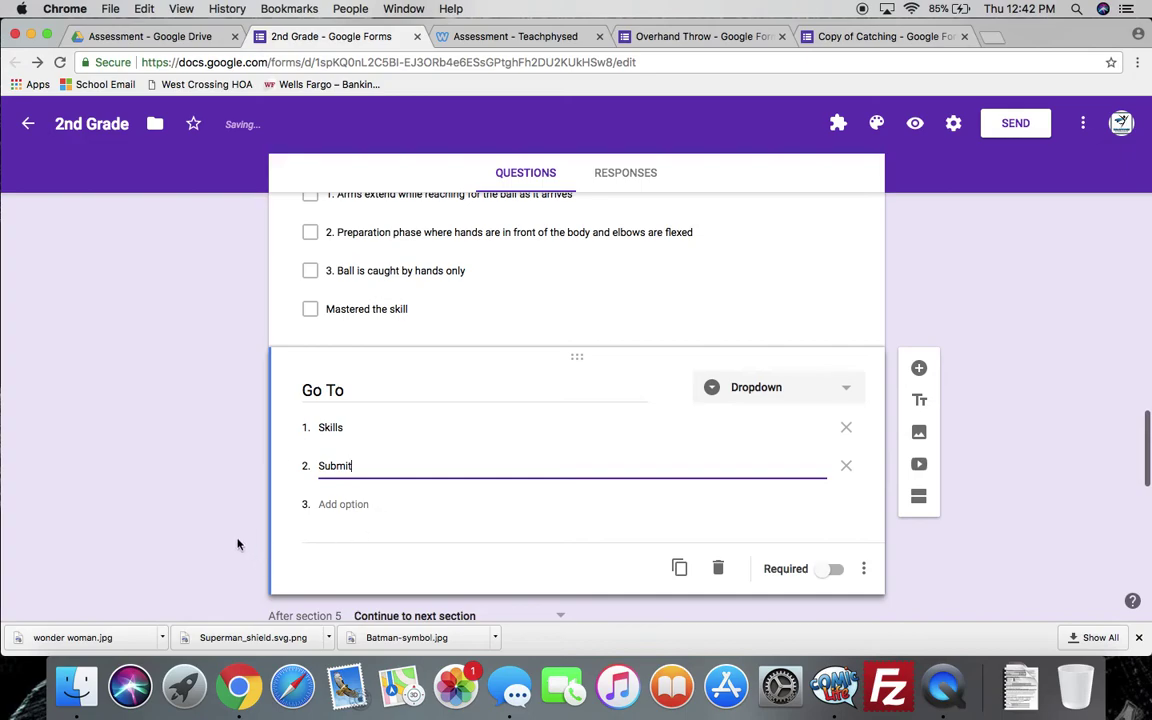
left_click(864, 568)
left_click(885, 533)
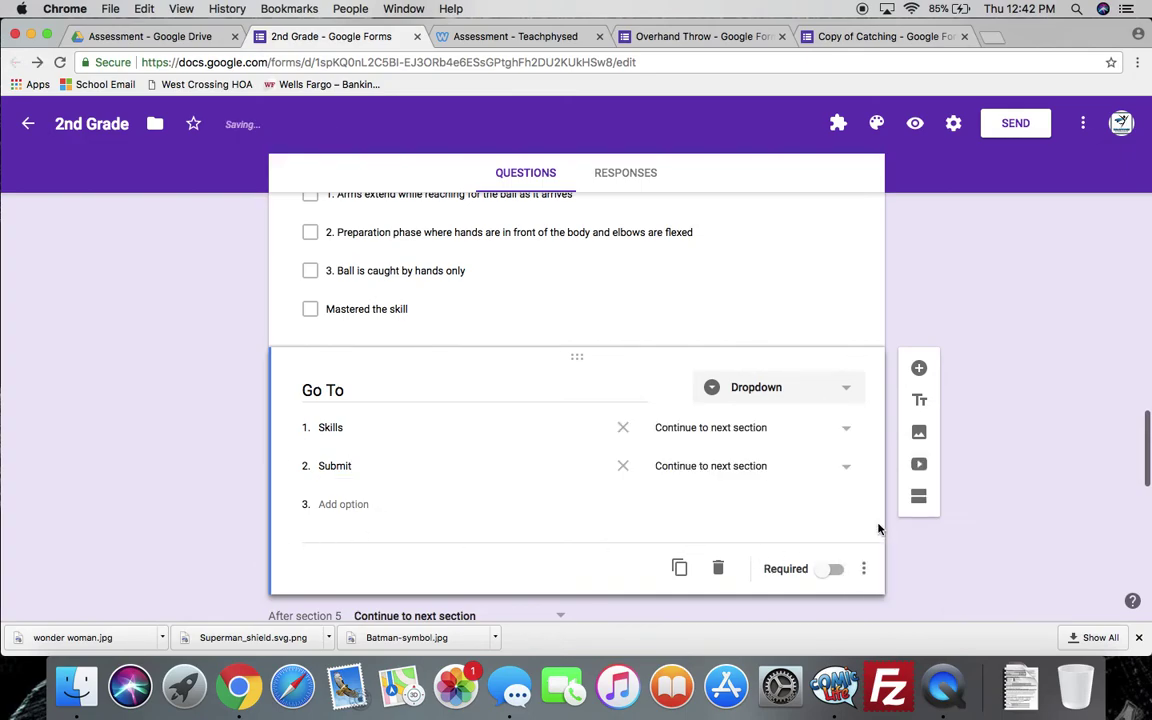
left_click(843, 436)
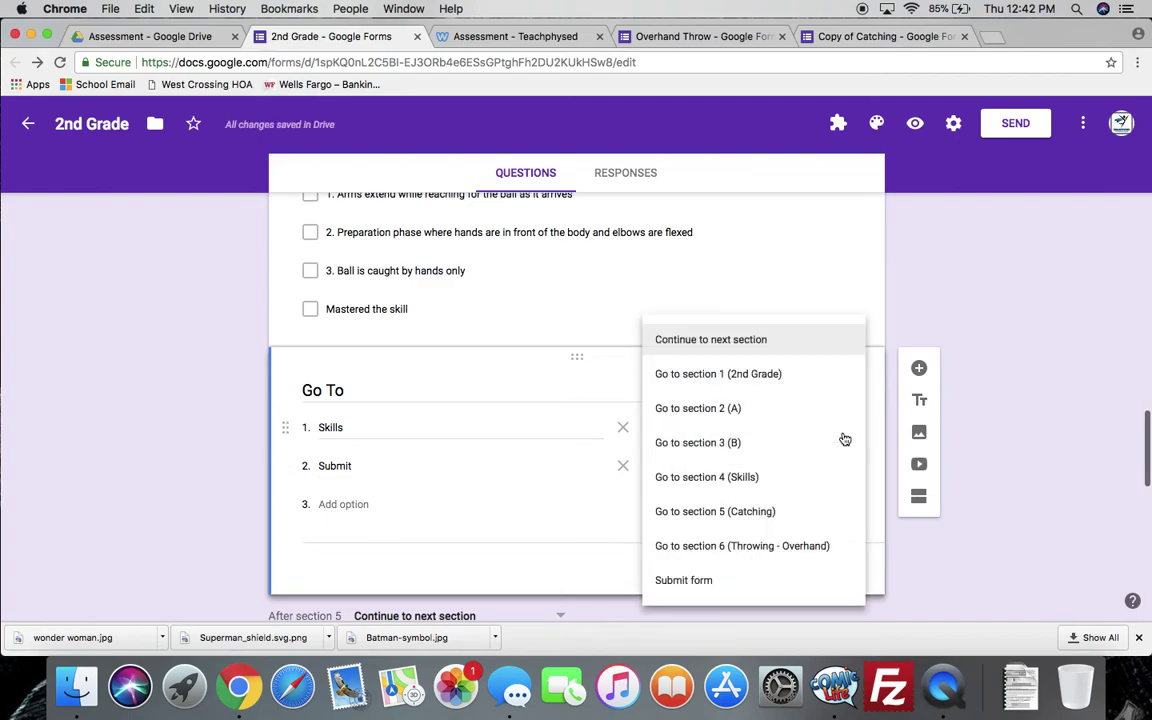
left_click(776, 486)
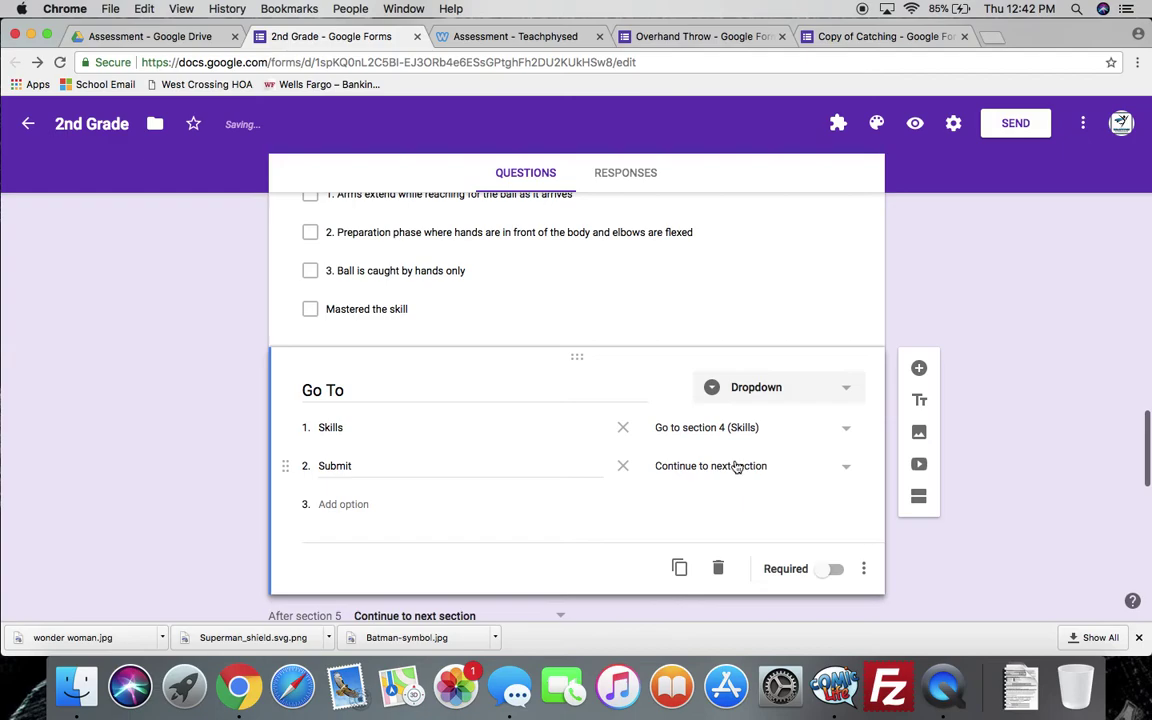
left_click(737, 467)
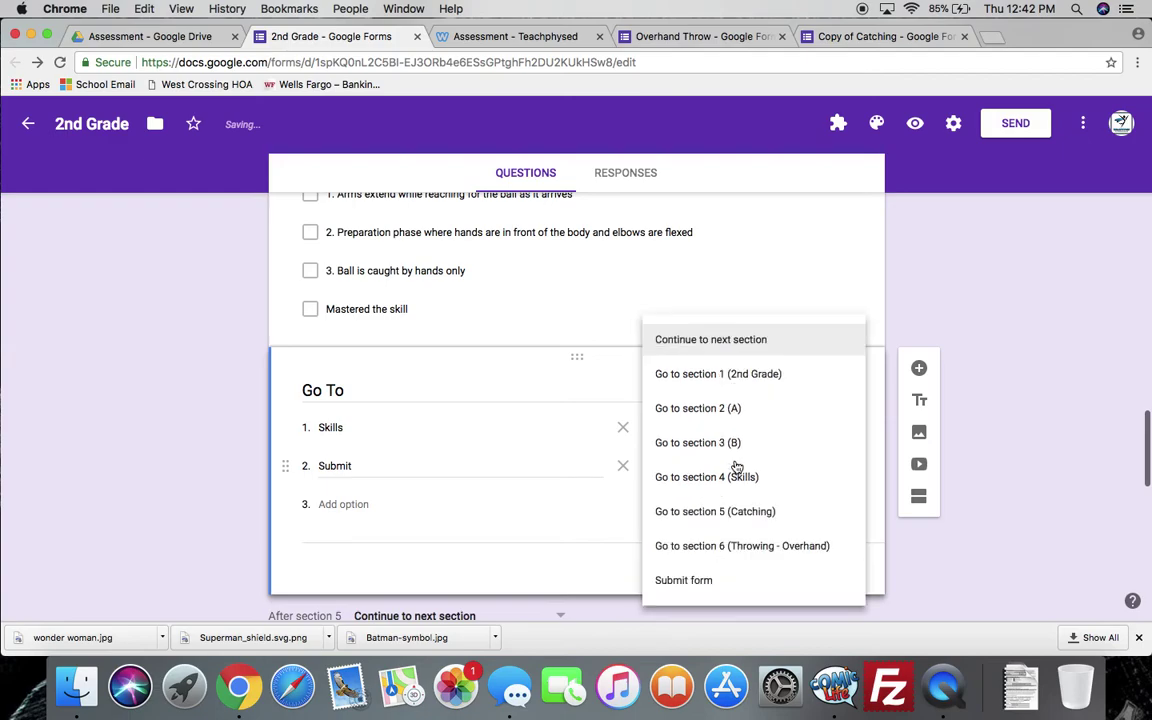
left_click(700, 583)
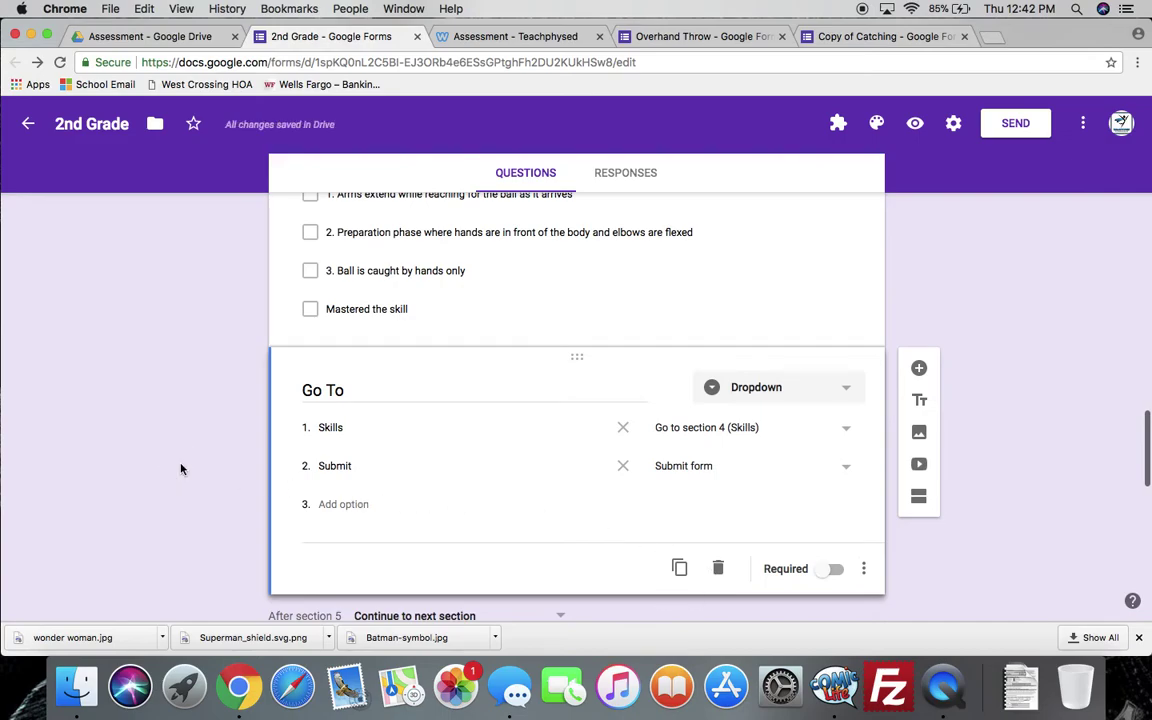
scroll(181, 469, "down", 10)
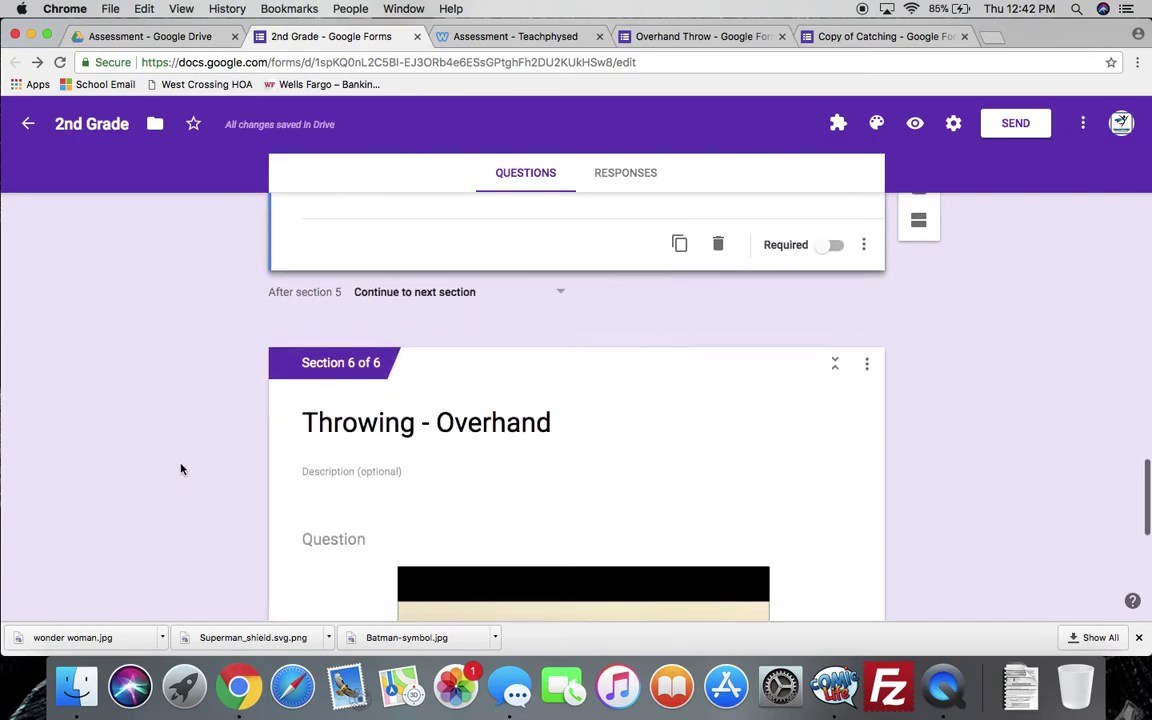
scroll(181, 469, "down", 5)
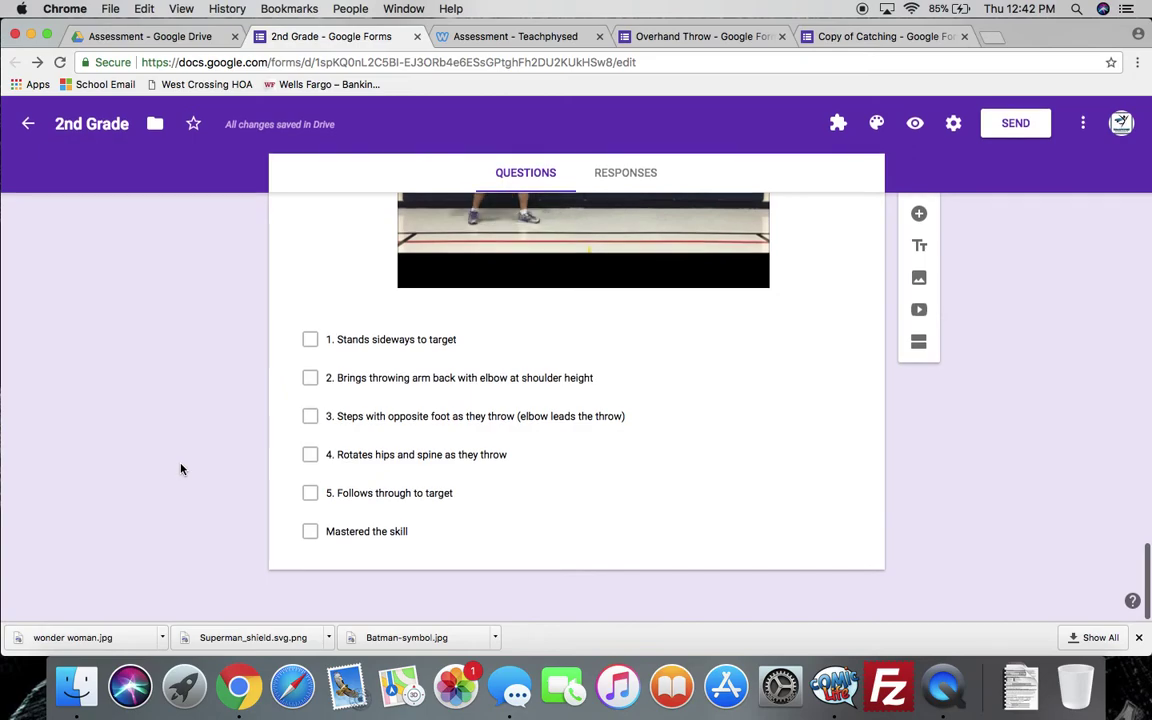
scroll(181, 469, "up", 1)
scroll(181, 469, "down", 1)
scroll(567, 529, "up", 1)
scroll(567, 529, "up", 10)
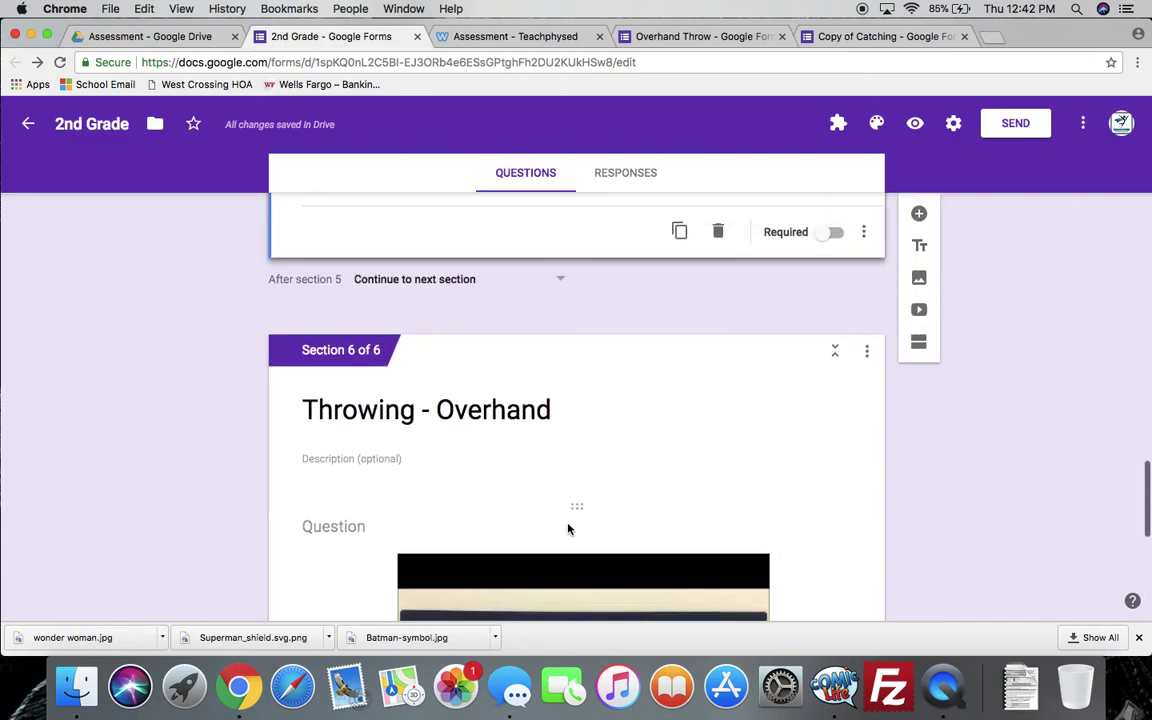
scroll(567, 529, "up", 15)
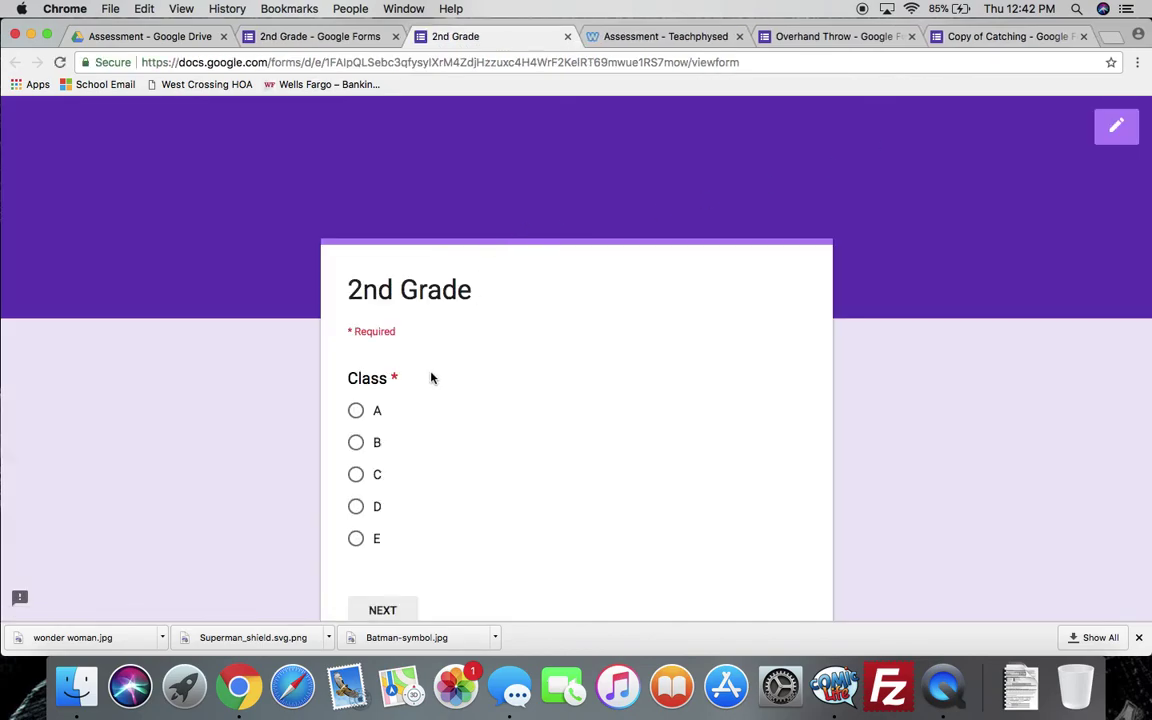
In the live form, choose class A, the first student, then the Catching skill
left_click(356, 410)
scroll(360, 420, "down", 3)
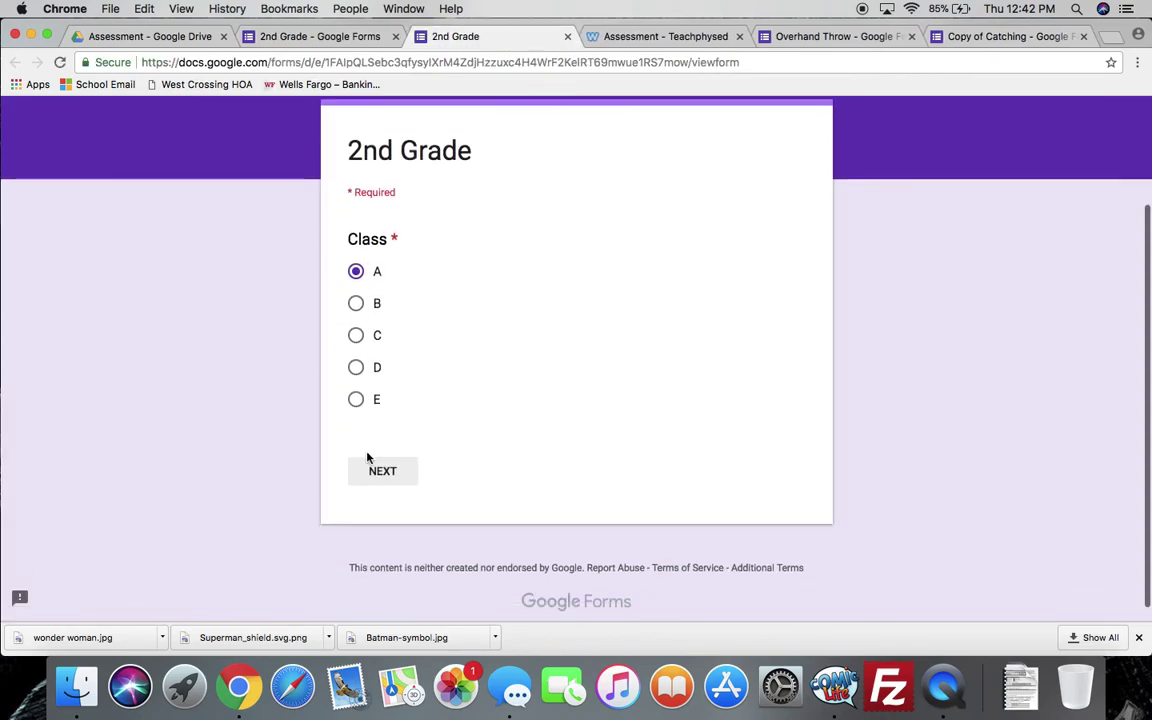
left_click(372, 472)
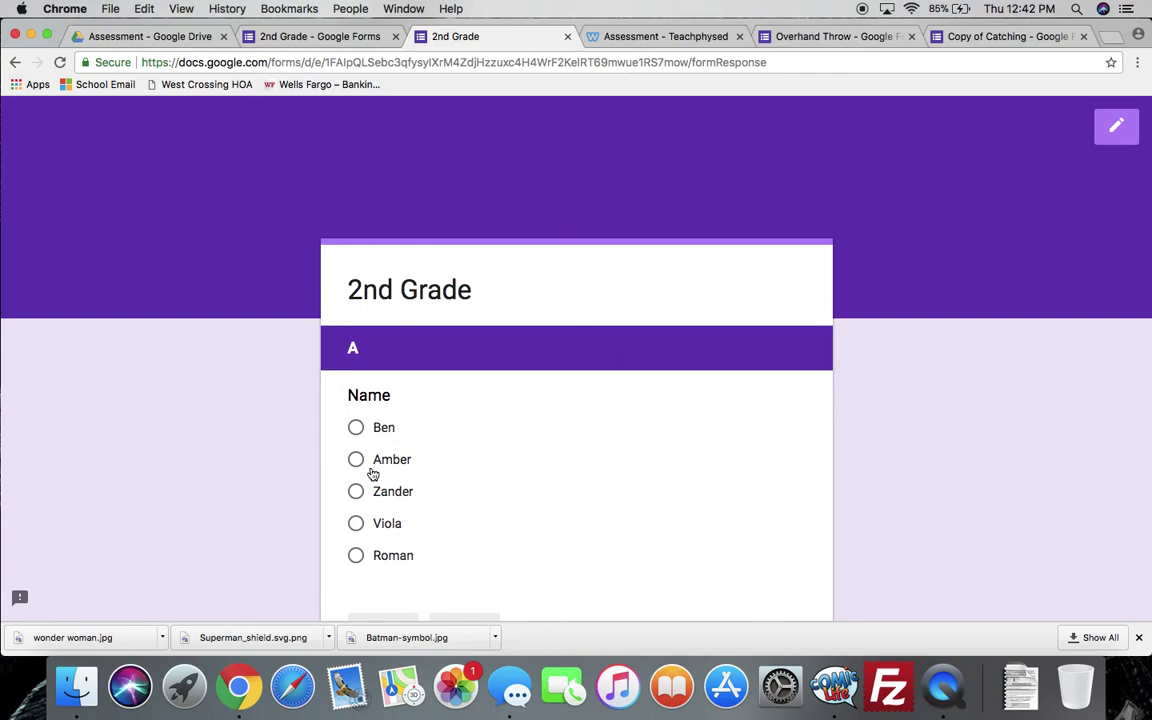
left_click(356, 428)
scroll(356, 440, "down", 3)
left_click(465, 500)
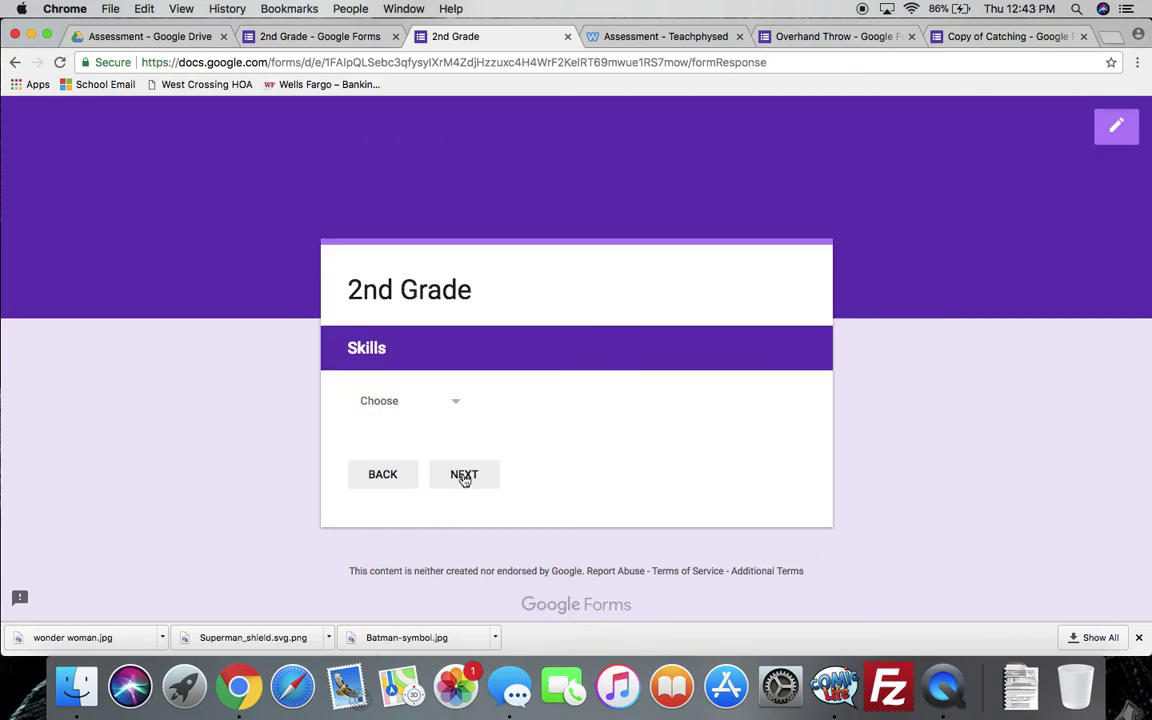
left_click(447, 402)
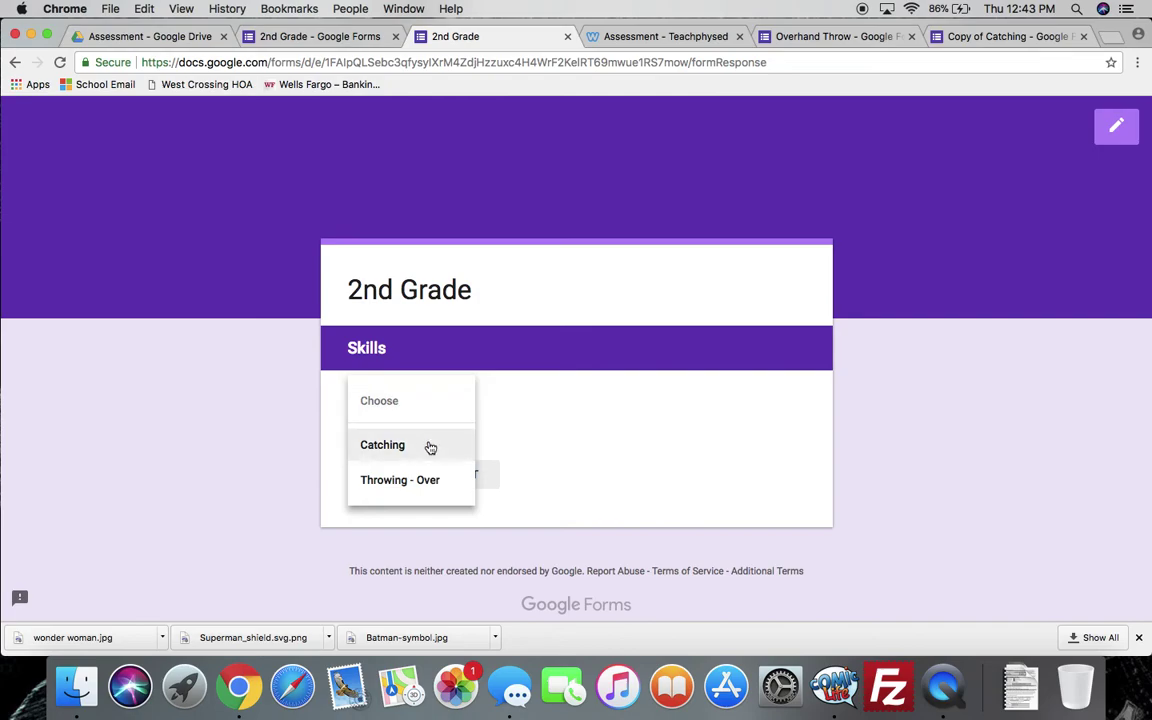
left_click(428, 446)
left_click(458, 474)
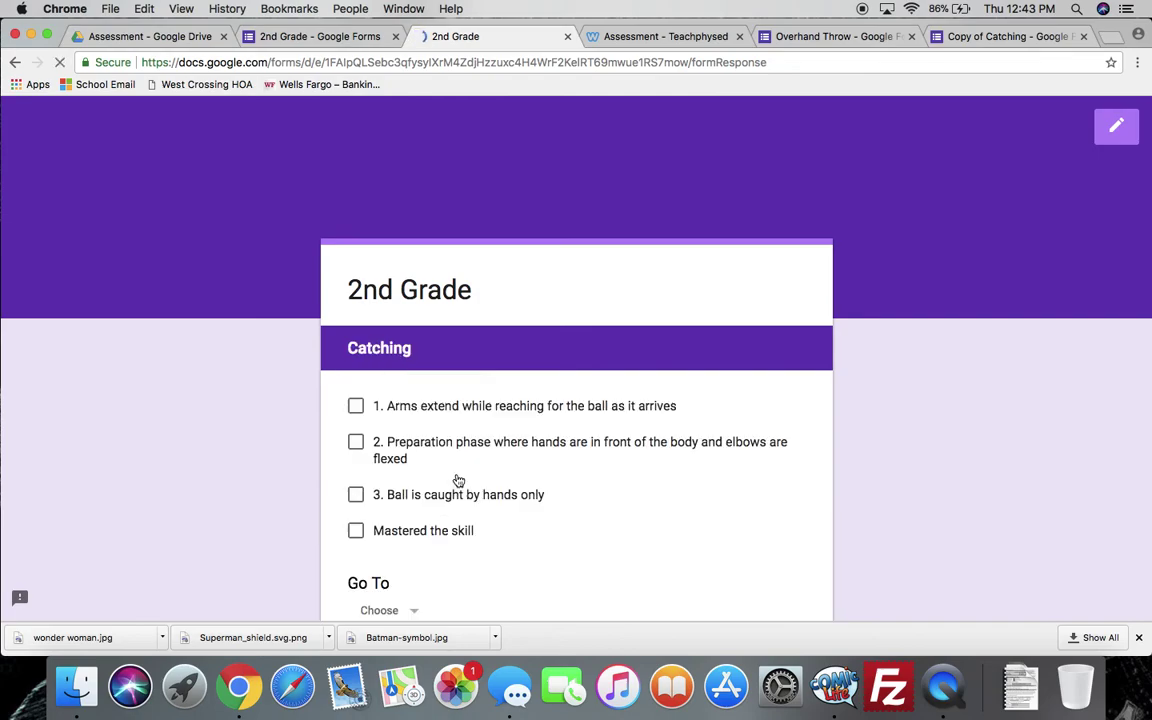
scroll(458, 481, "down", 3)
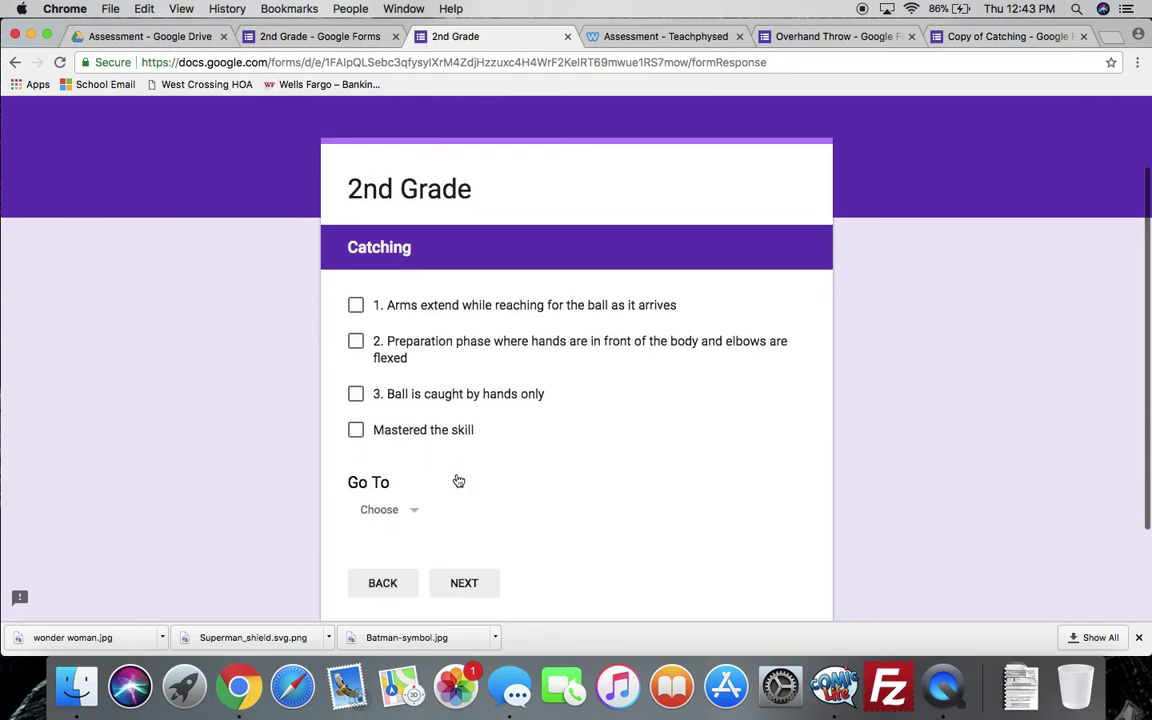
Test the Catching checkboxes, leaving only 'Mastered the skill' ticked, and set Go To to Skills
left_click(356, 305)
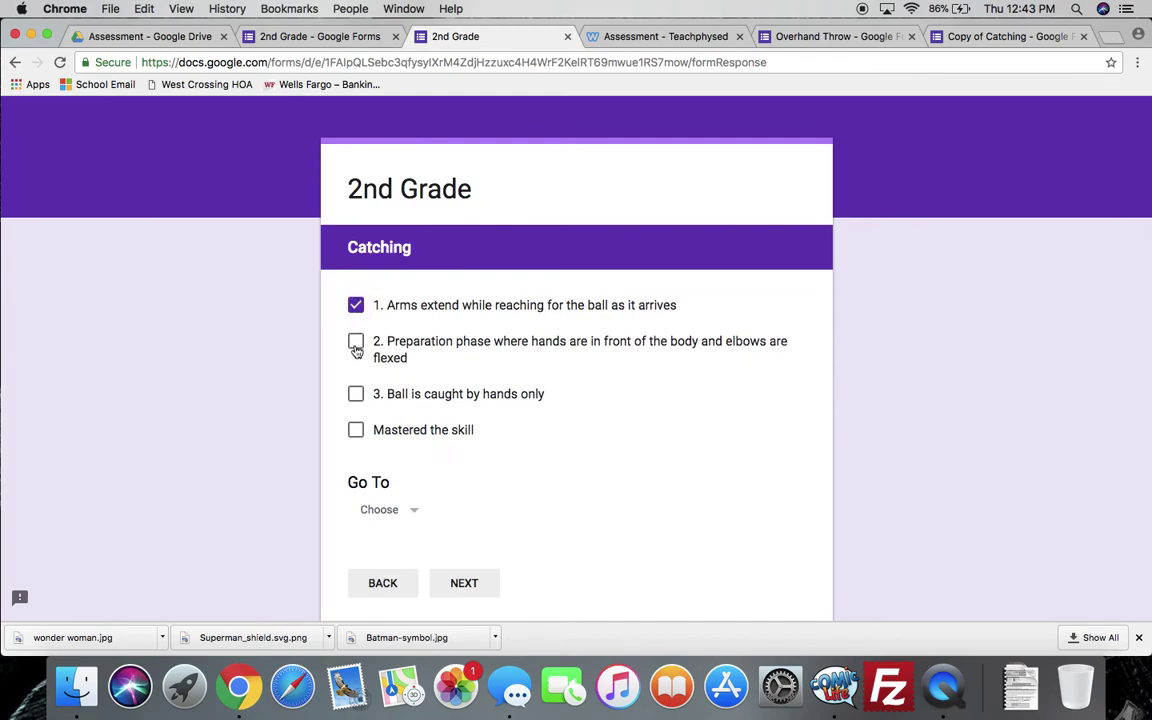
left_click(357, 394)
left_click(357, 394)
left_click(356, 305)
left_click(354, 430)
left_click(355, 306)
left_click(355, 341)
left_click(356, 395)
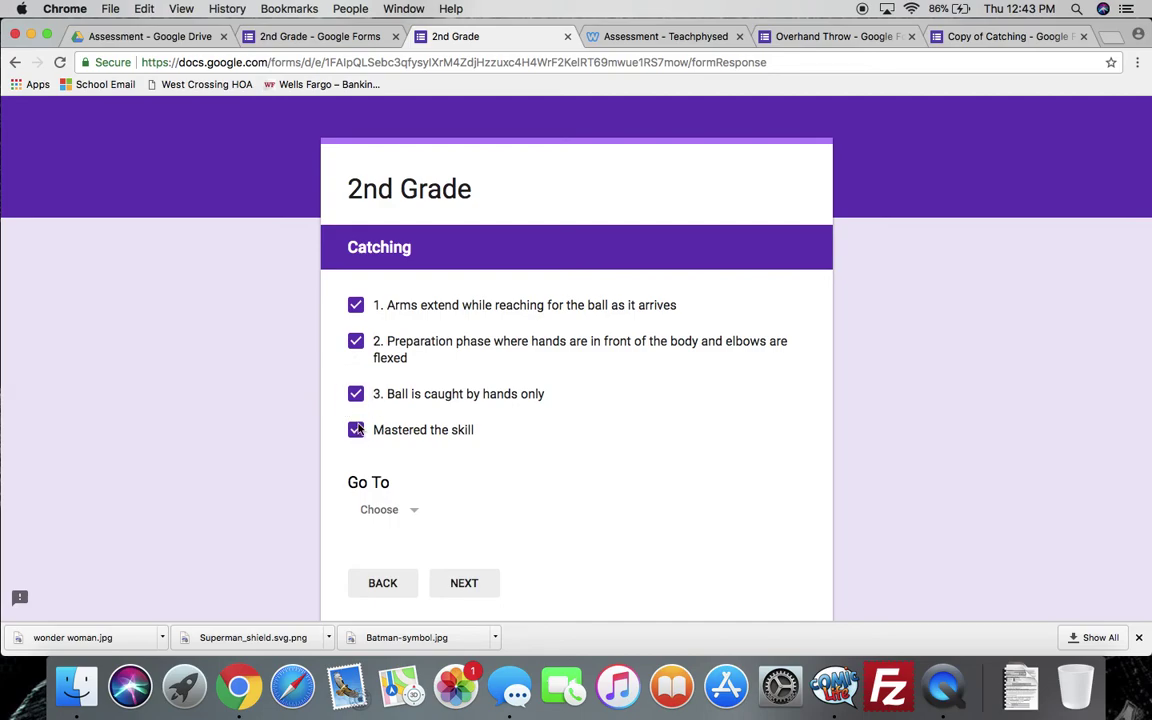
left_click(356, 394)
left_click(355, 343)
left_click(356, 307)
left_click(406, 516)
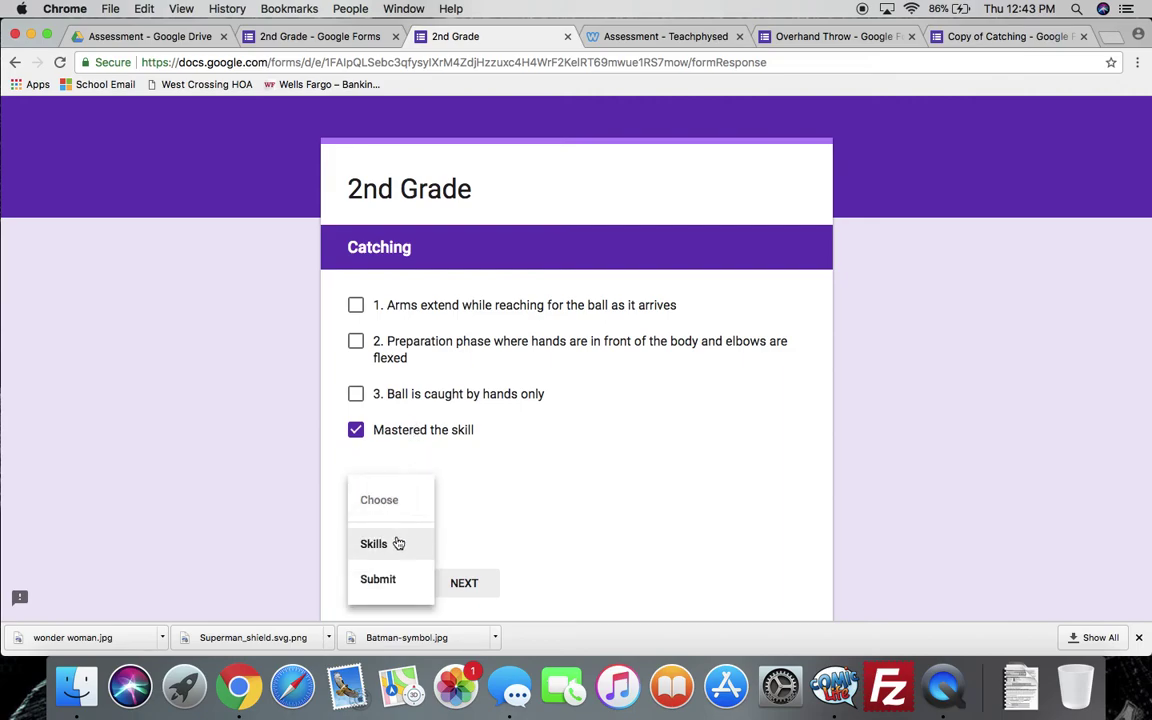
left_click(397, 543)
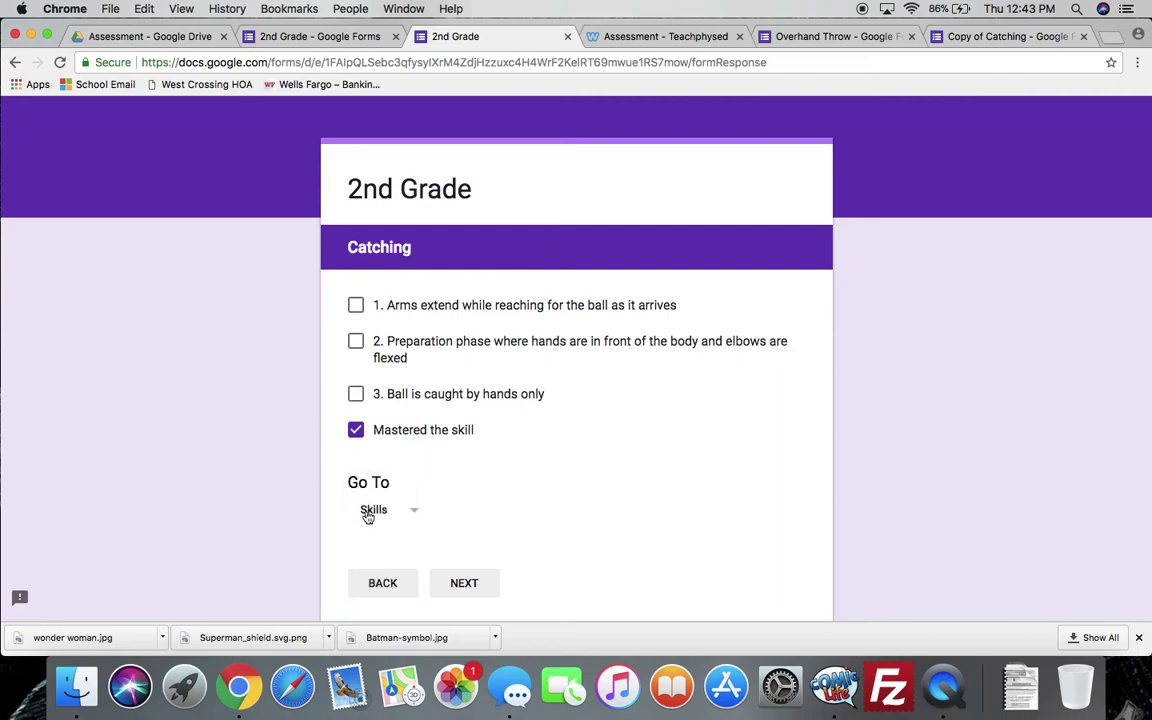
Return to the Skills page and choose Throwing - Over to reach its checklist
left_click(464, 583)
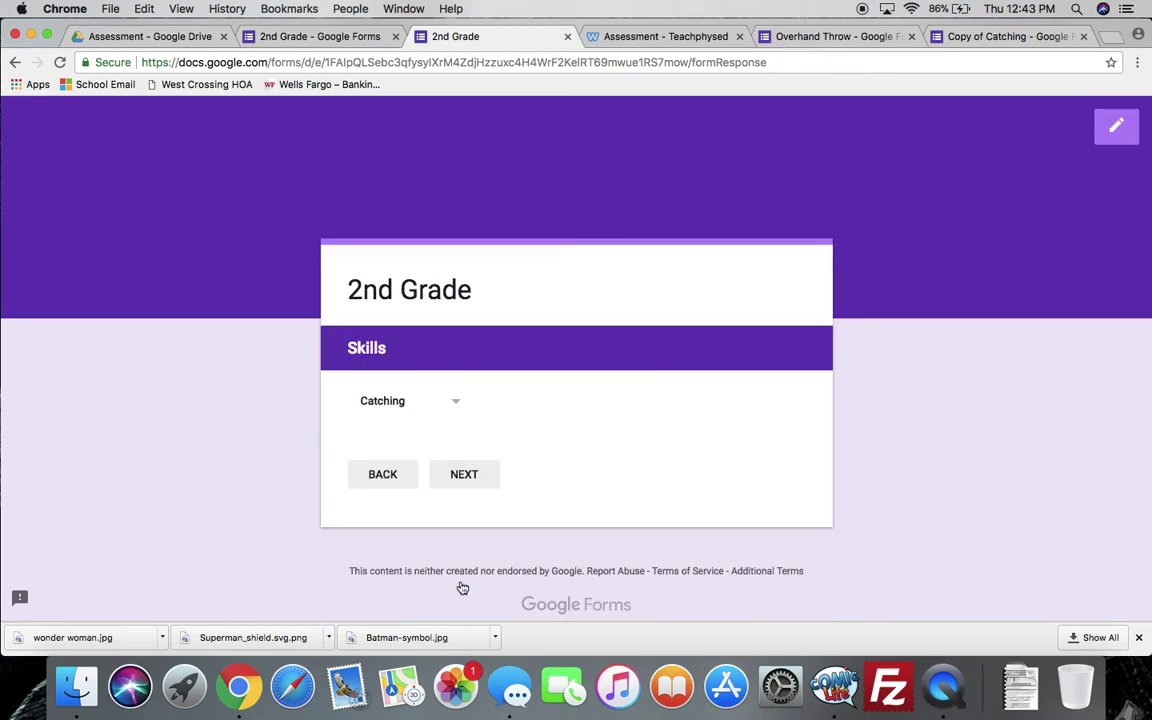
left_click(443, 408)
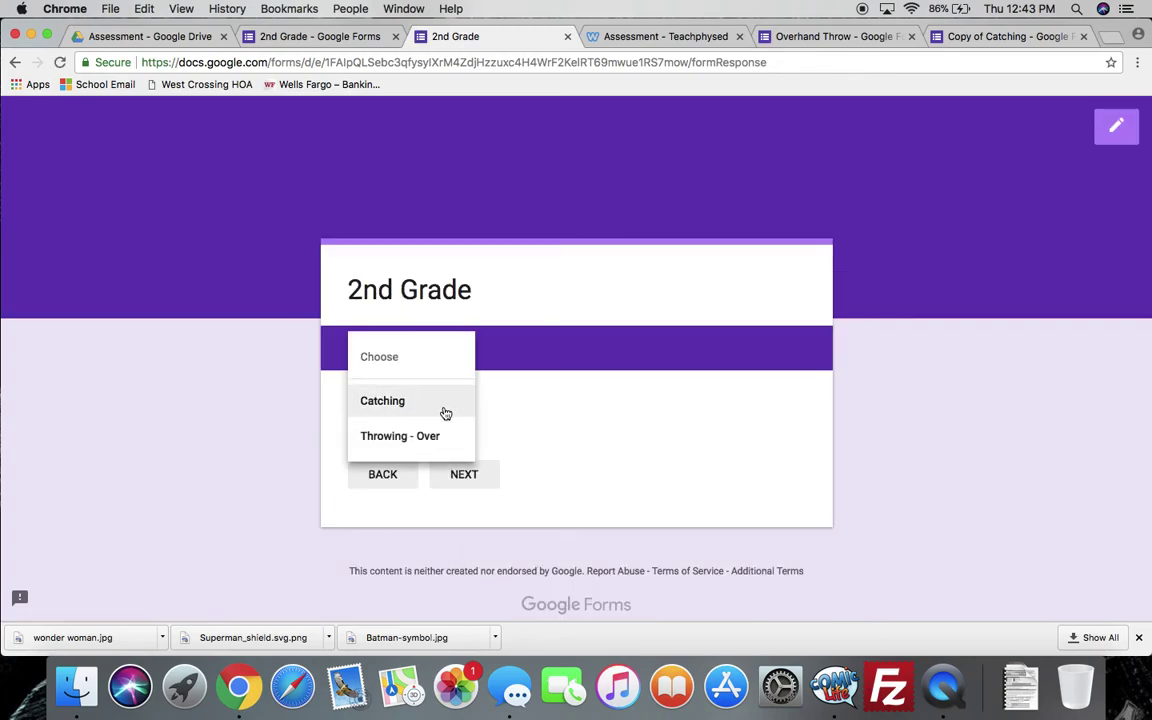
left_click(437, 438)
left_click(452, 471)
Tick 'Mastered the skill' on the Throwing - Overhand page and submit the response
scroll(455, 477, "down", 3)
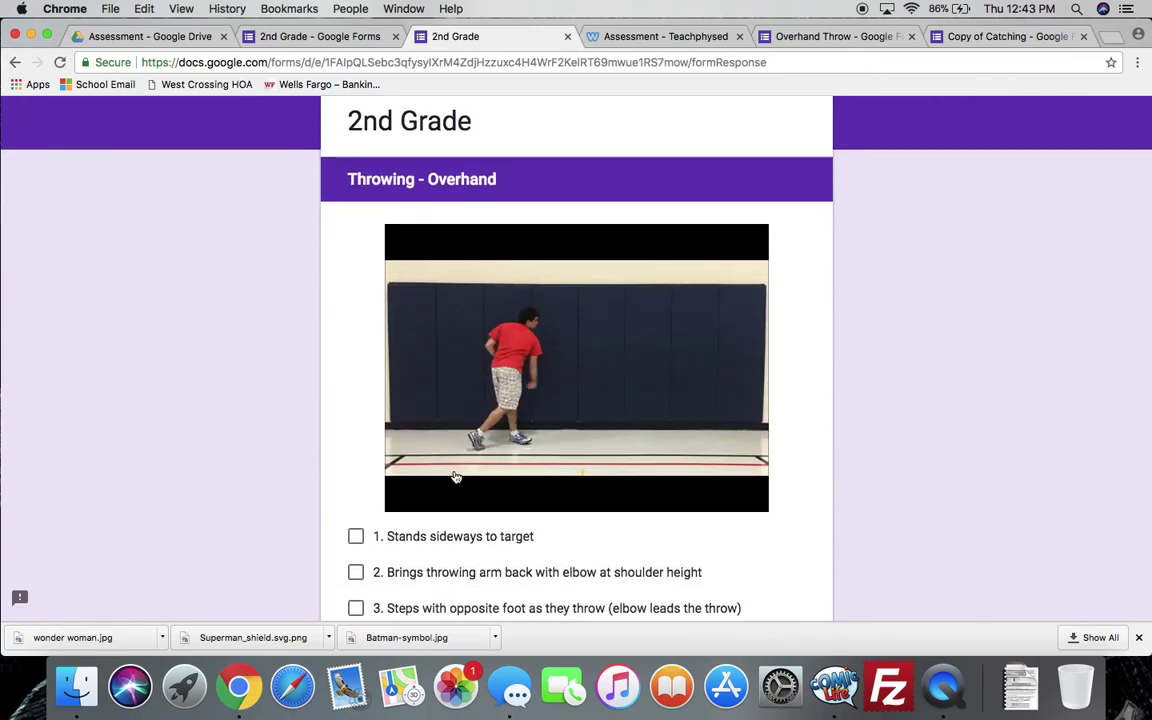
scroll(455, 477, "down", 3)
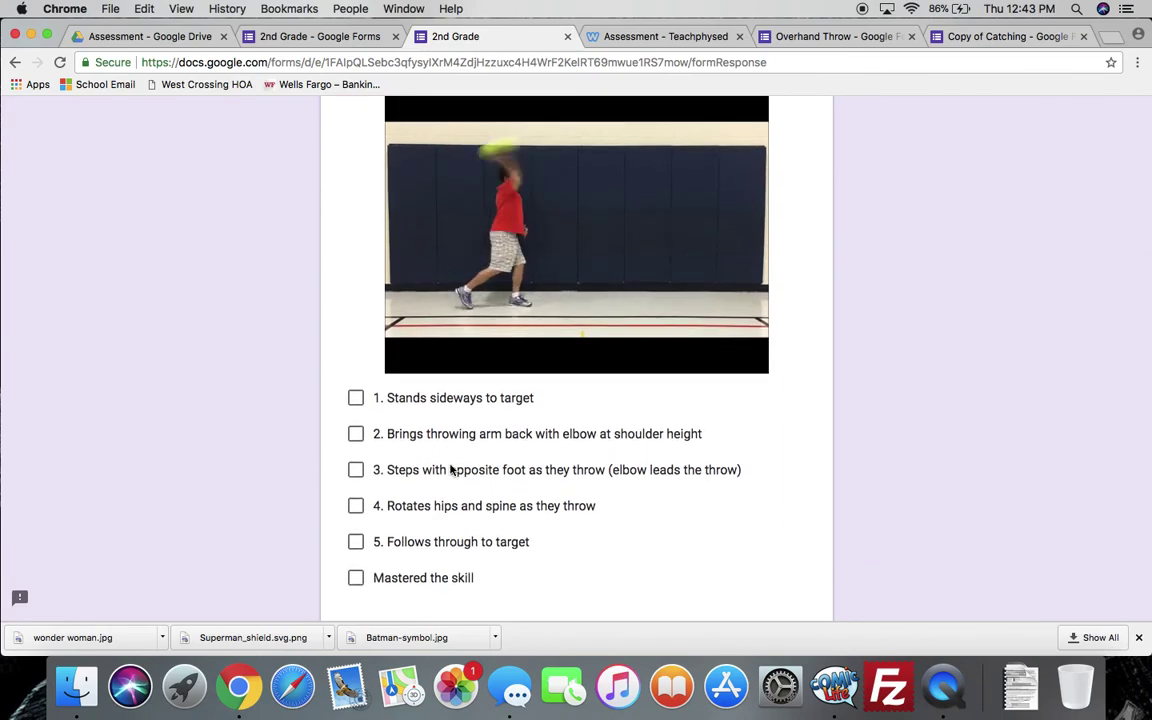
scroll(455, 477, "down", 2)
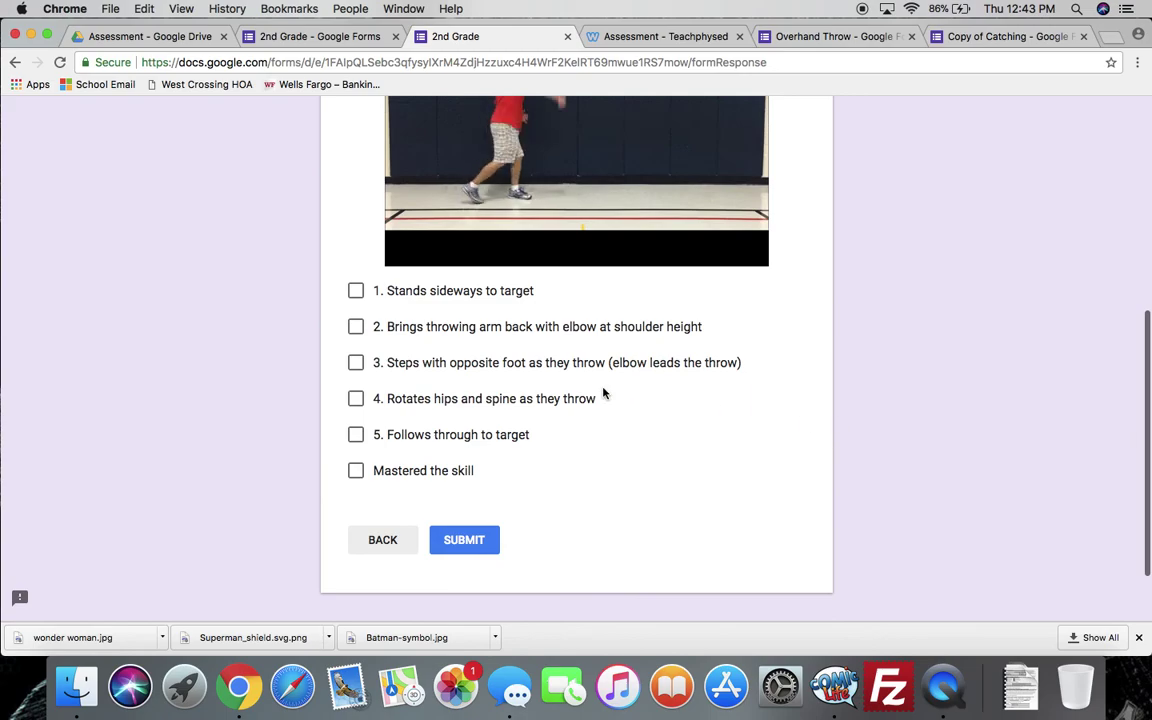
left_click(355, 471)
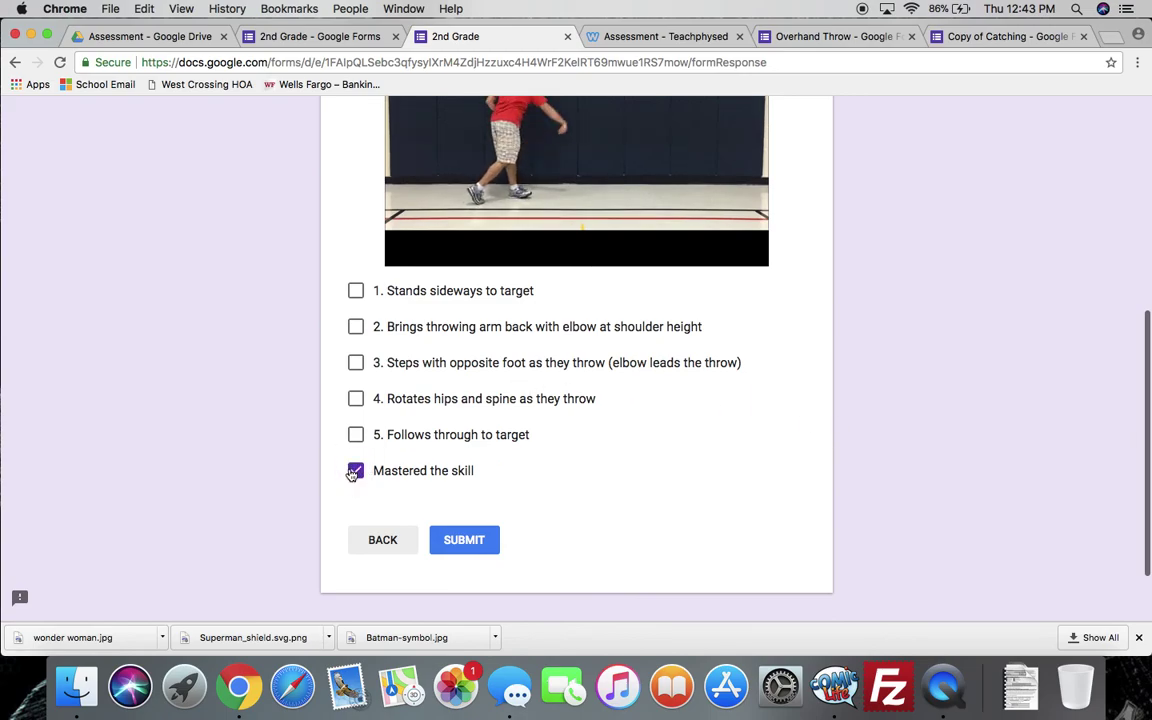
scroll(352, 474, "up", 2)
scroll(352, 474, "down", 3)
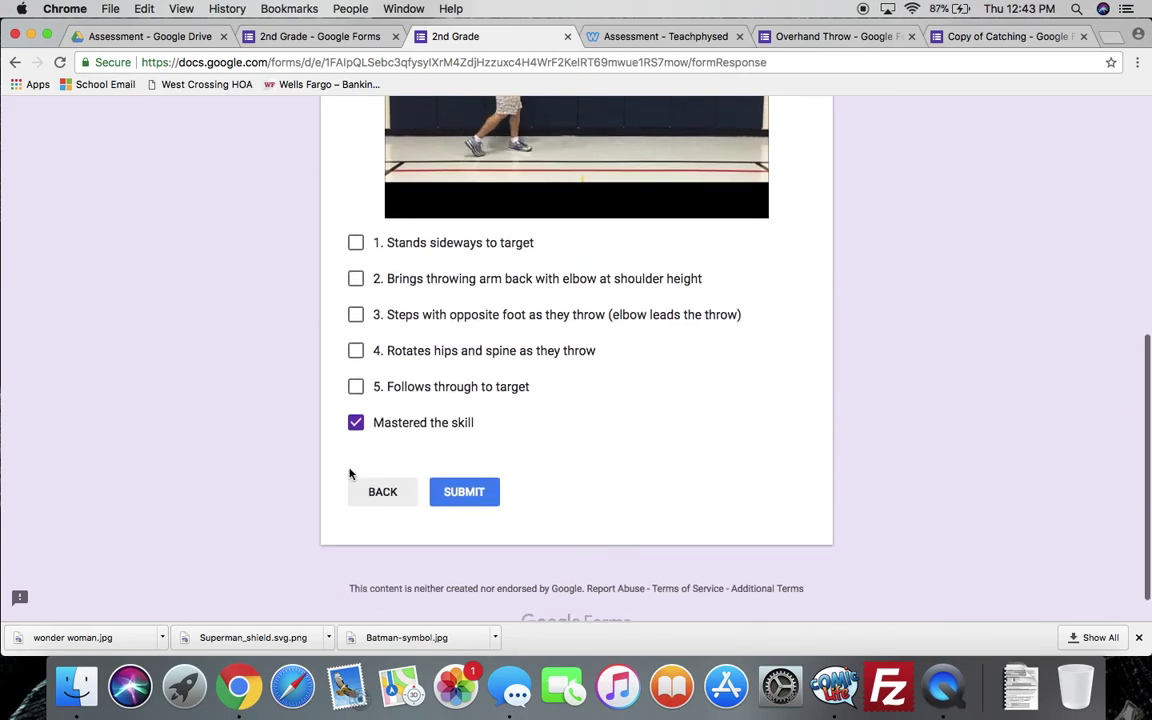
scroll(460, 426, "up", 4)
scroll(460, 428, "down", 3)
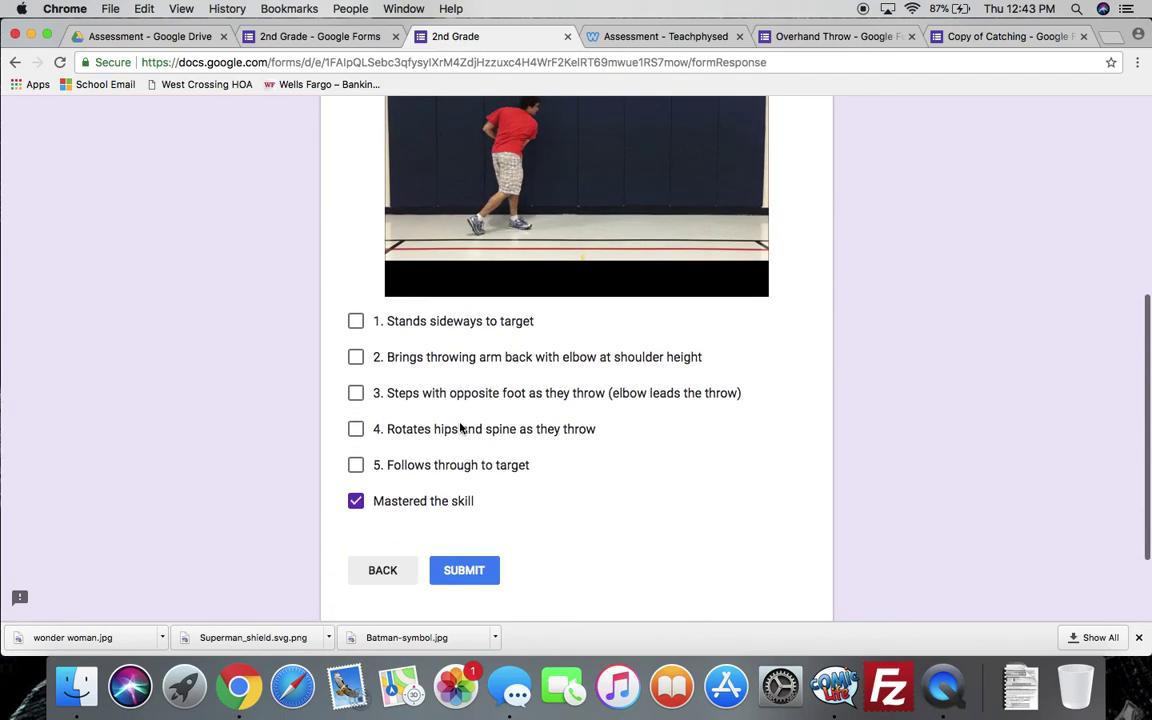
left_click(475, 571)
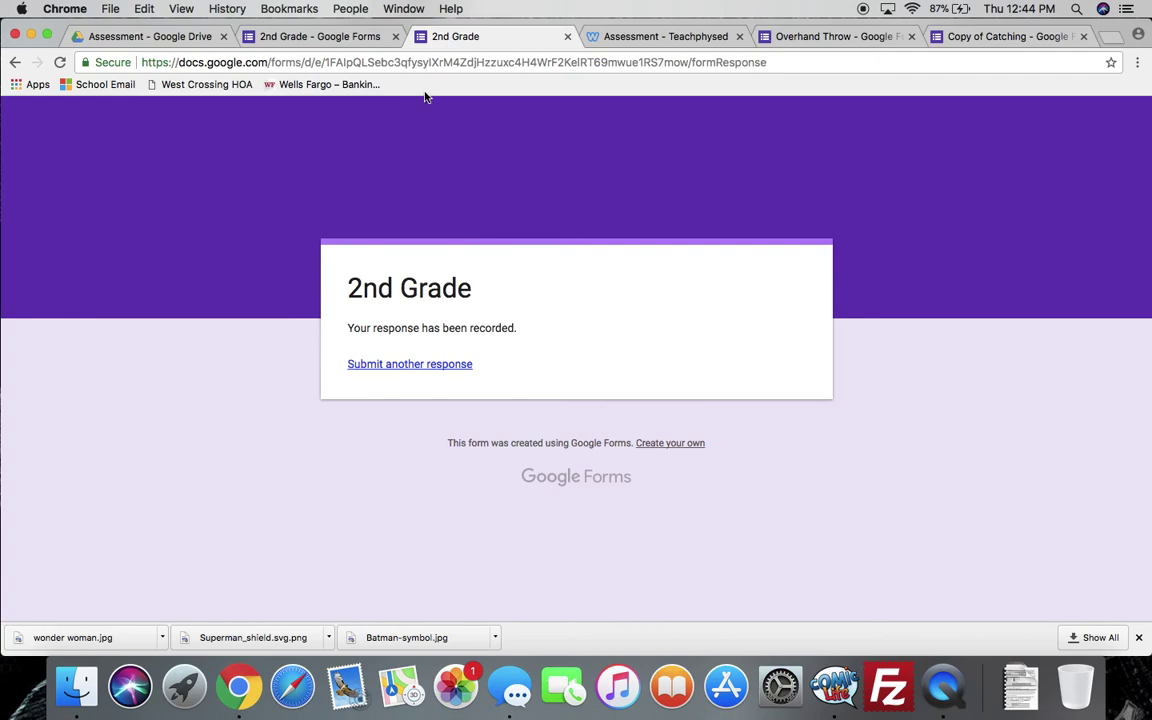
Start another response, pick class B to view its names, then close the preview tab
left_click(400, 368)
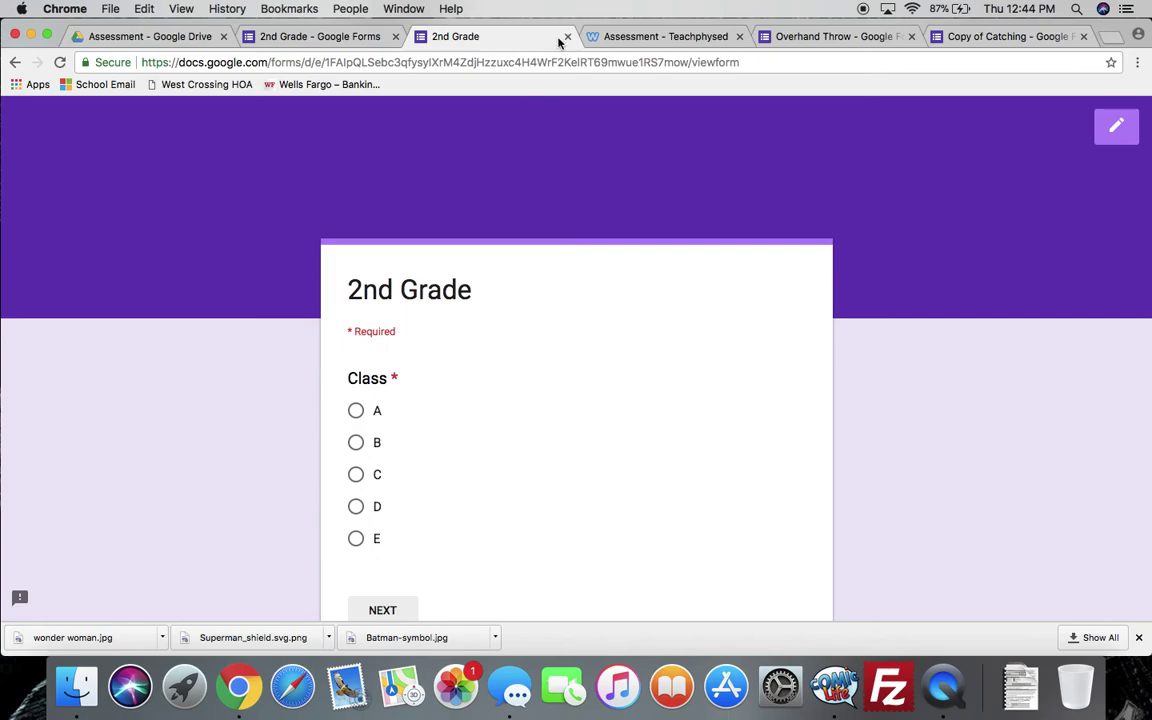
left_click(357, 442)
scroll(362, 452, "down", 2)
left_click(379, 582)
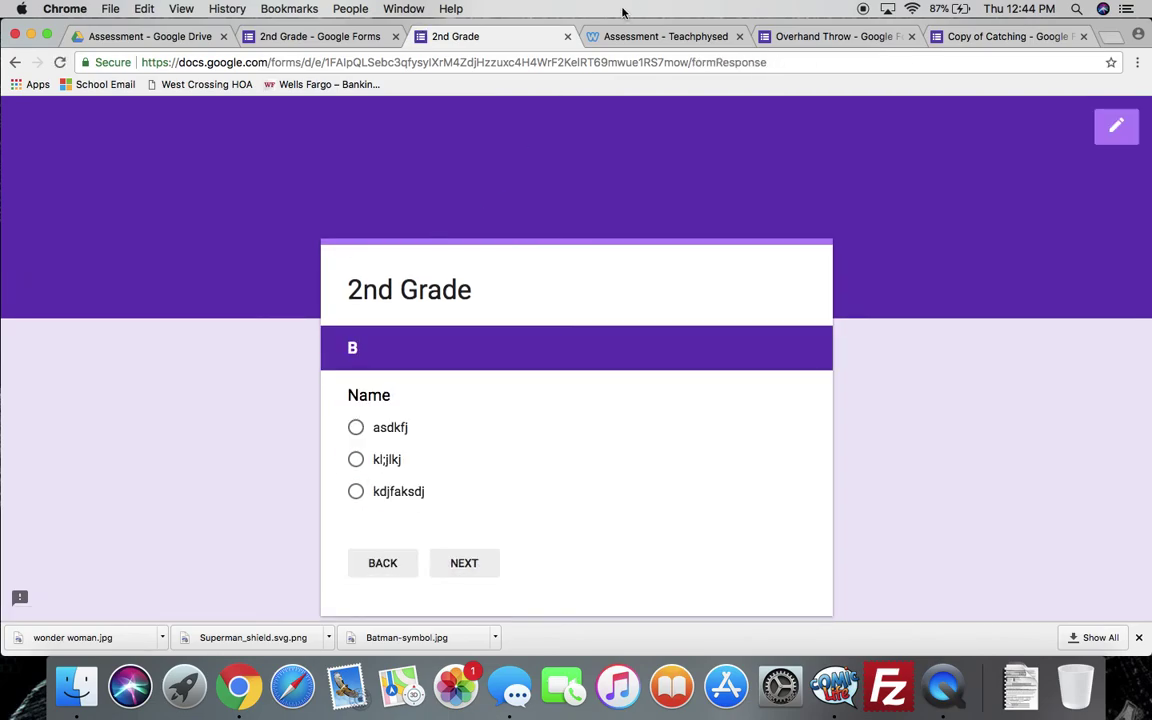
left_click(567, 36)
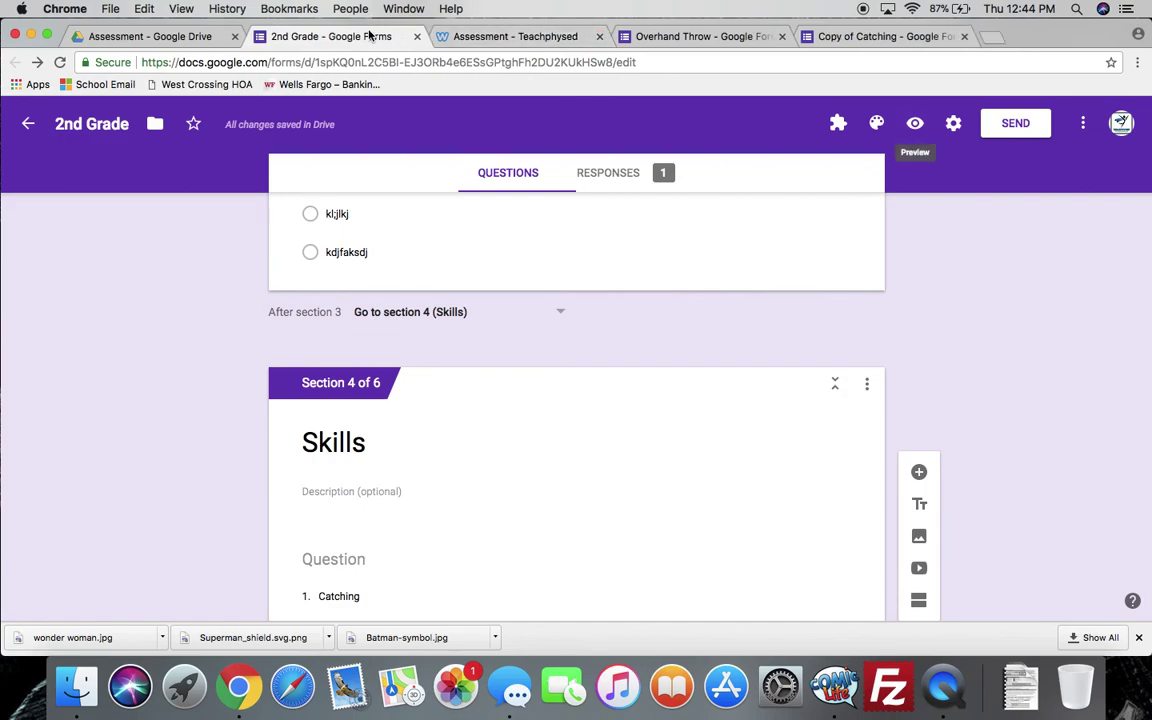
View the Responses summary showing 1 response and the Class pie chart at 100% A
left_click(636, 186)
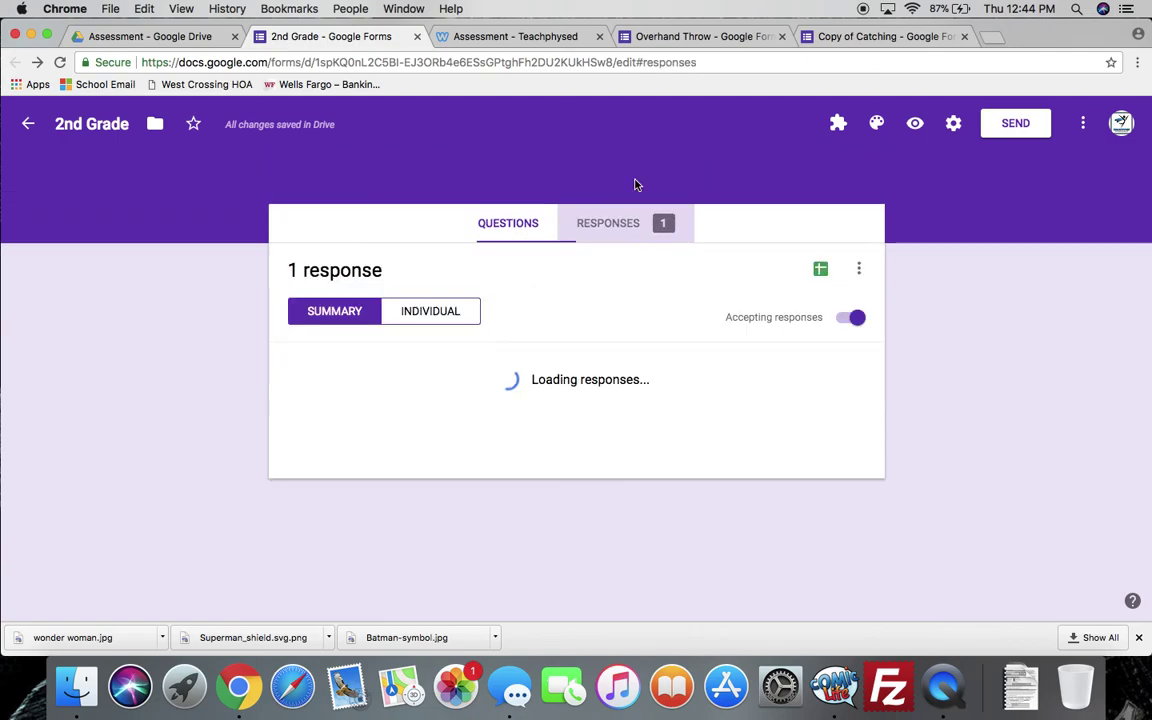
mouse_move(460, 482)
scroll(460, 482, "down", 3)
scroll(458, 480, "up", 3)
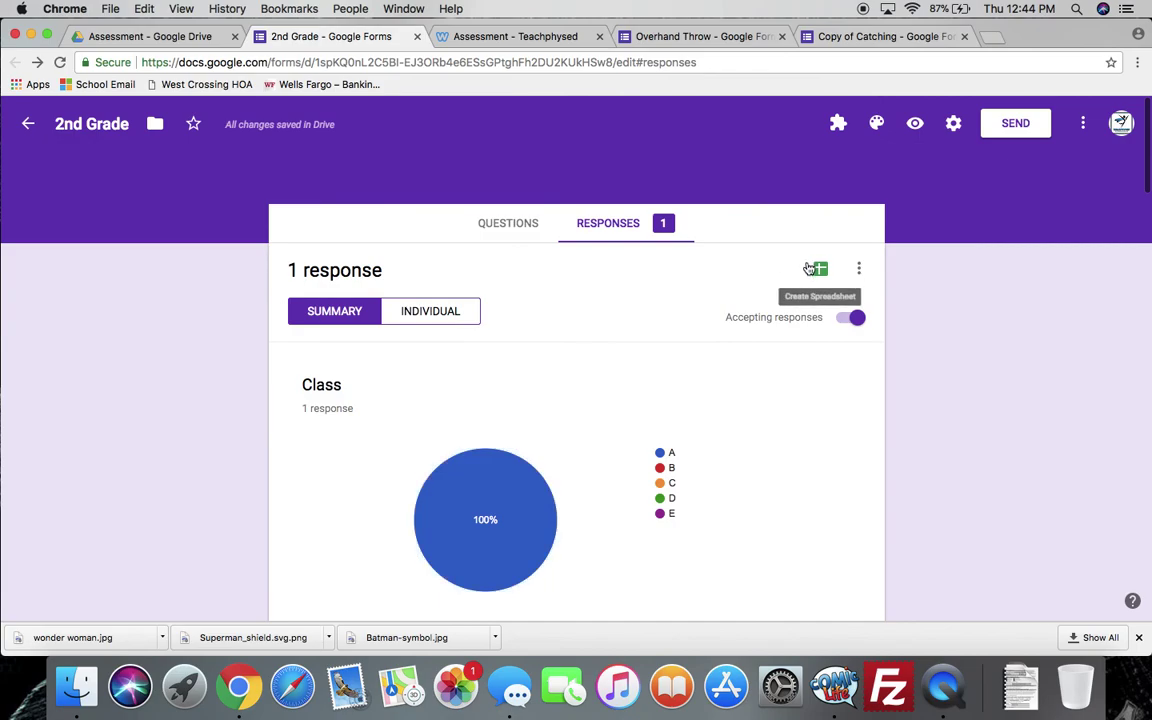